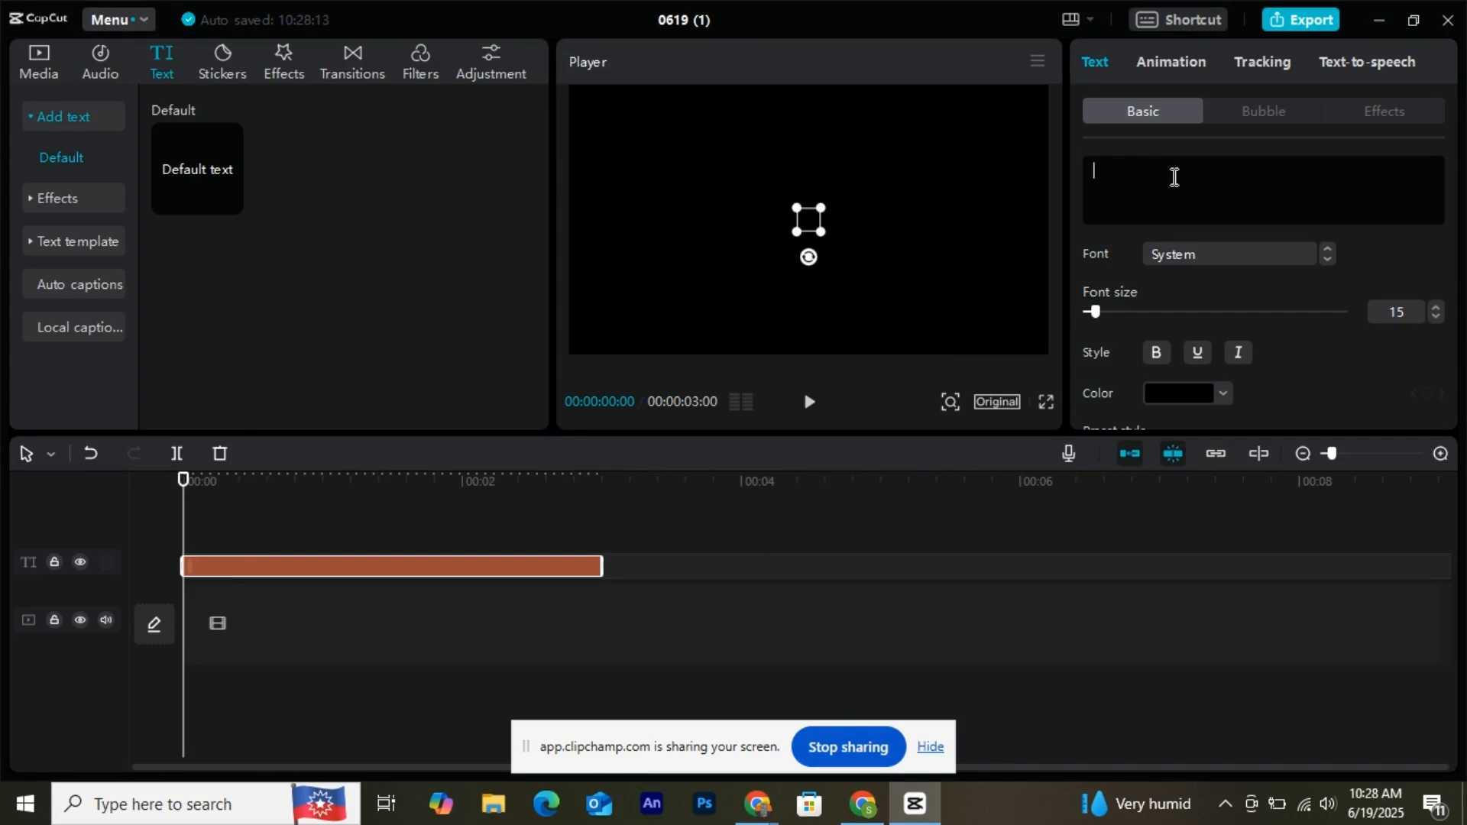
- Enter "ShutterDot" as the title text and enlarge it in the preview to about two thirds of the frame width
type("S")
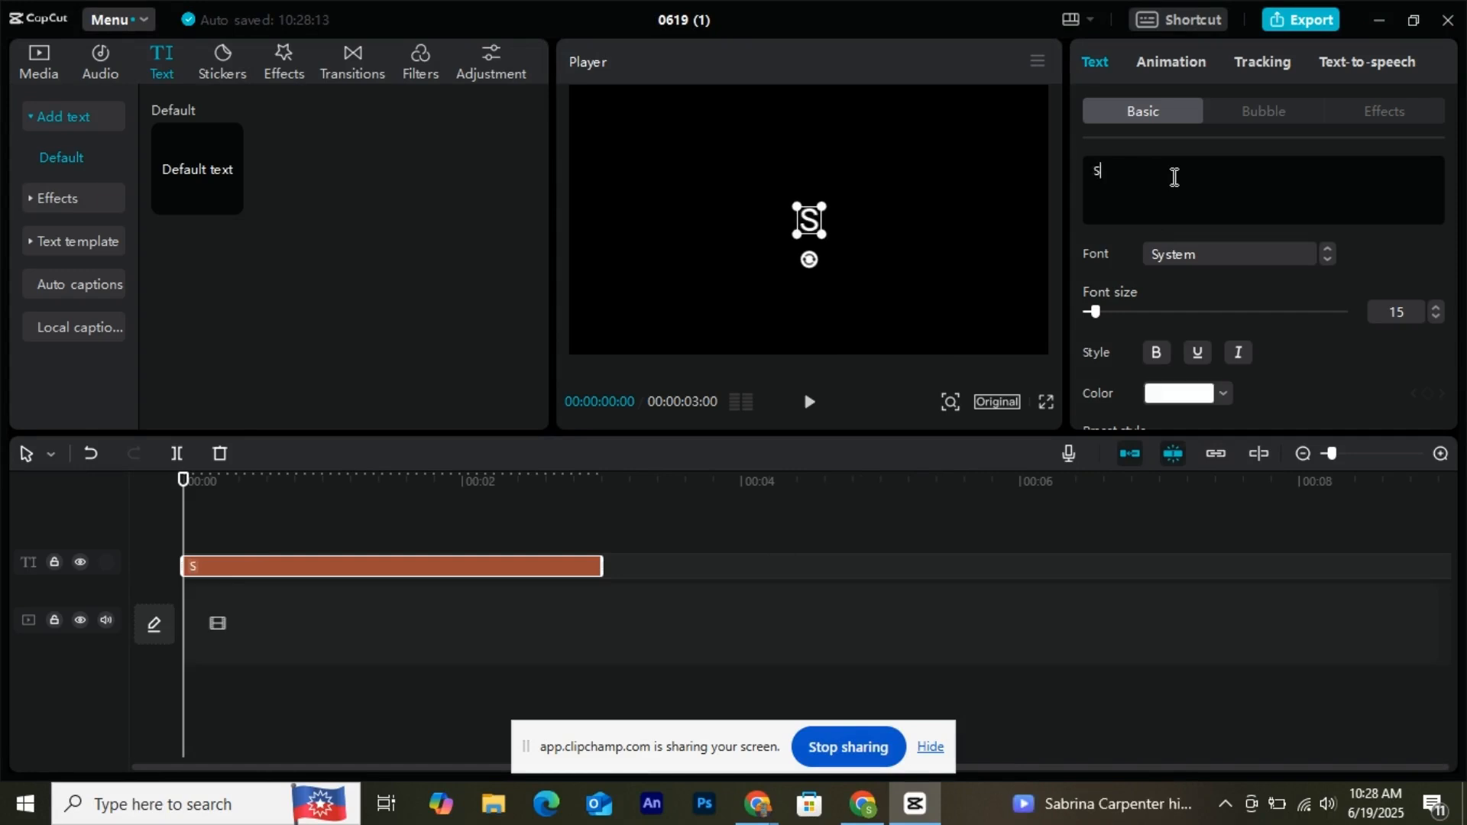
type("hutter")
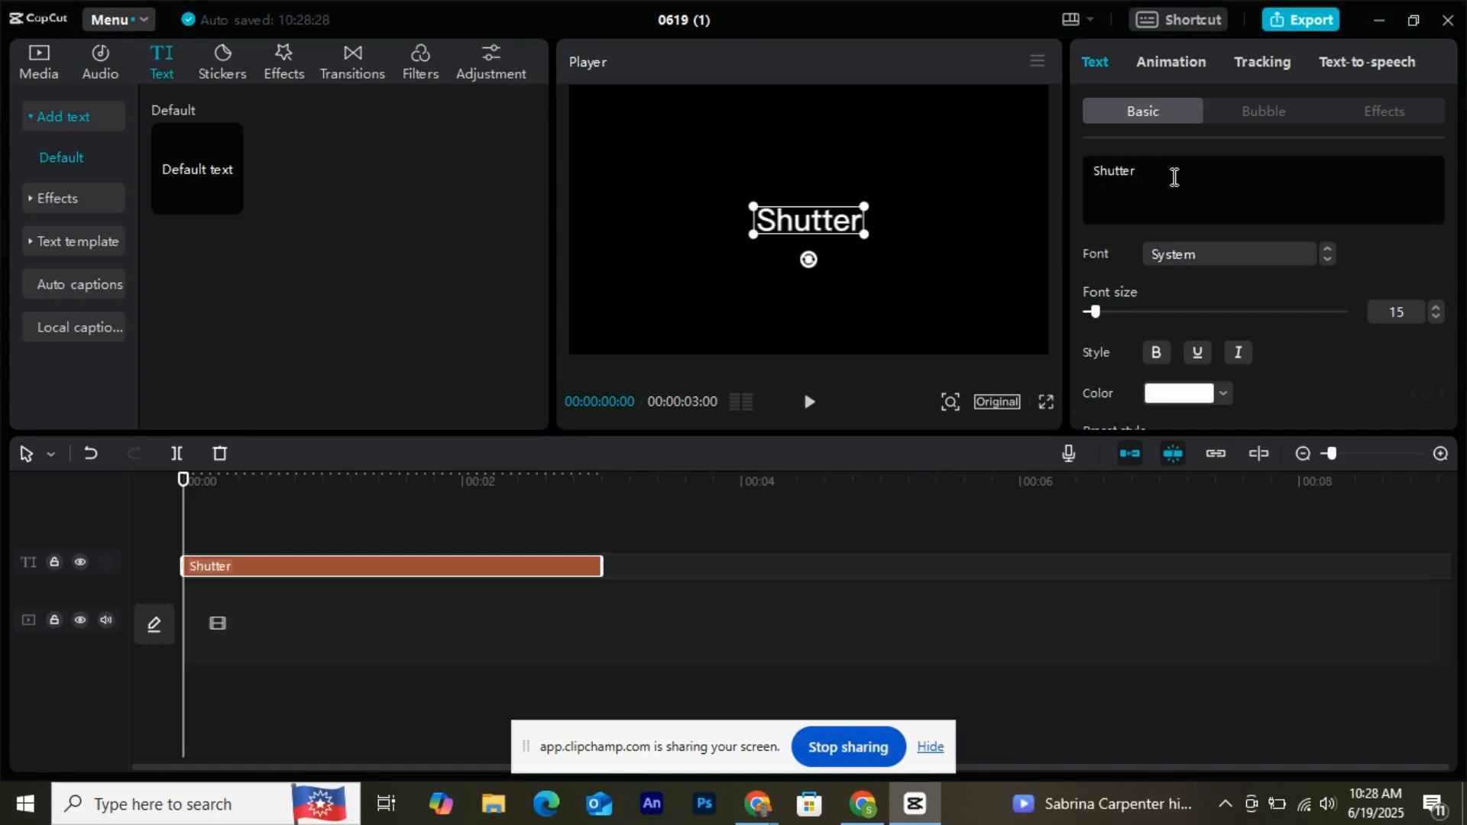
type("Dot")
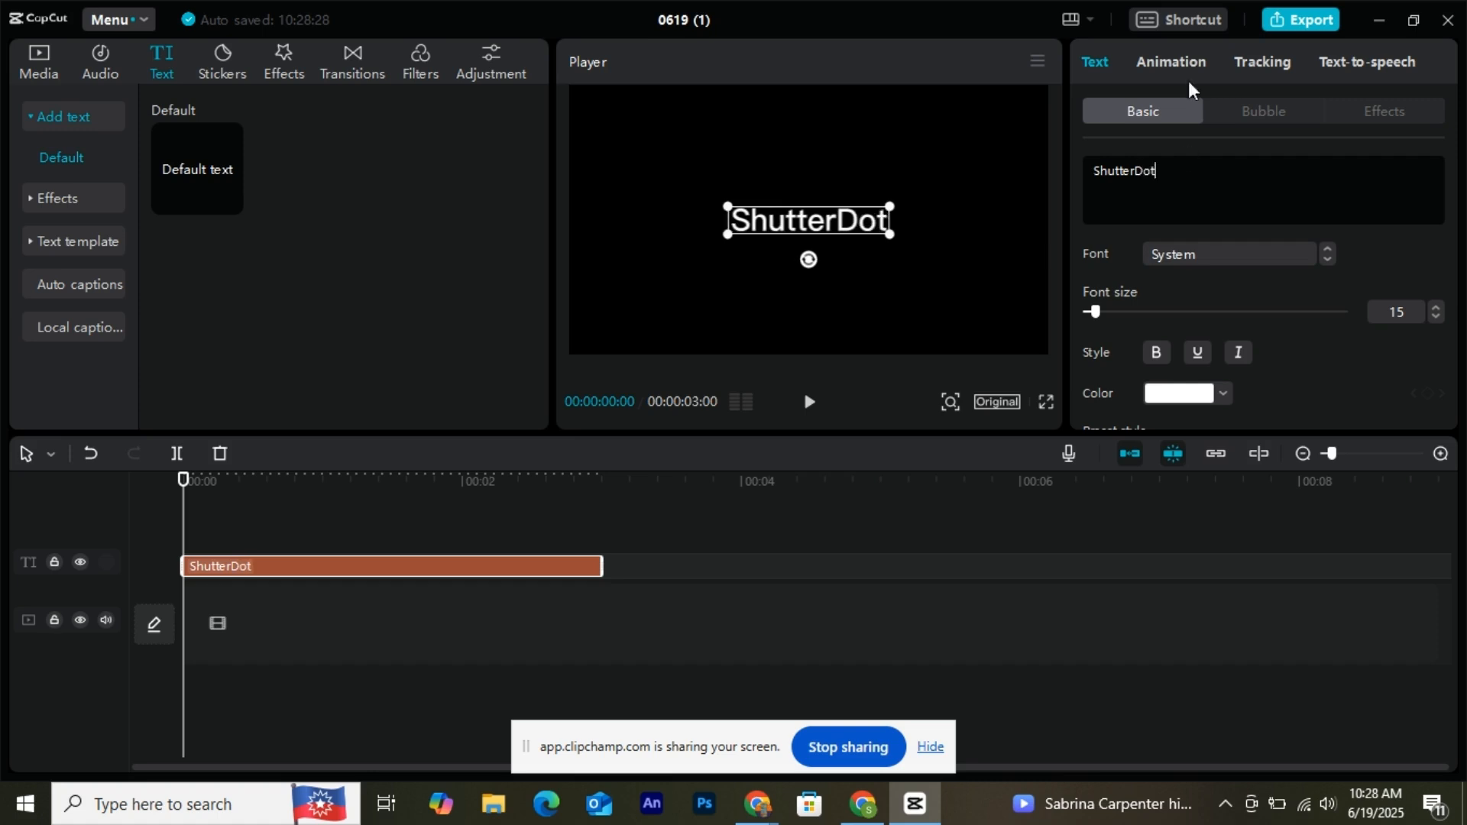
left_click_drag(889, 233, 969, 247)
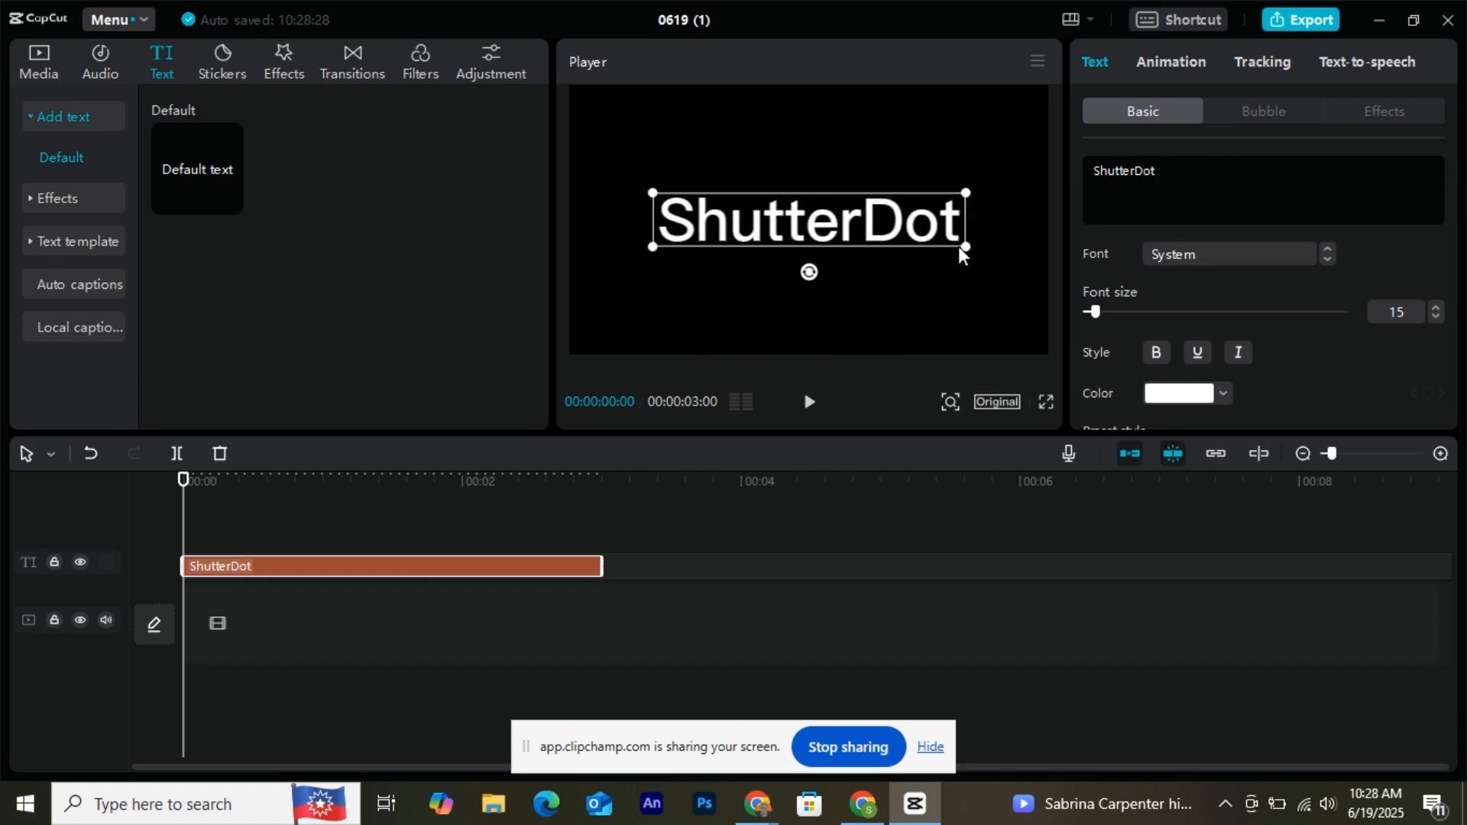
- Change the title's font to AlfaSlabOne and scale the text up slightly to nearly fill the frame width
left_click(1238, 259)
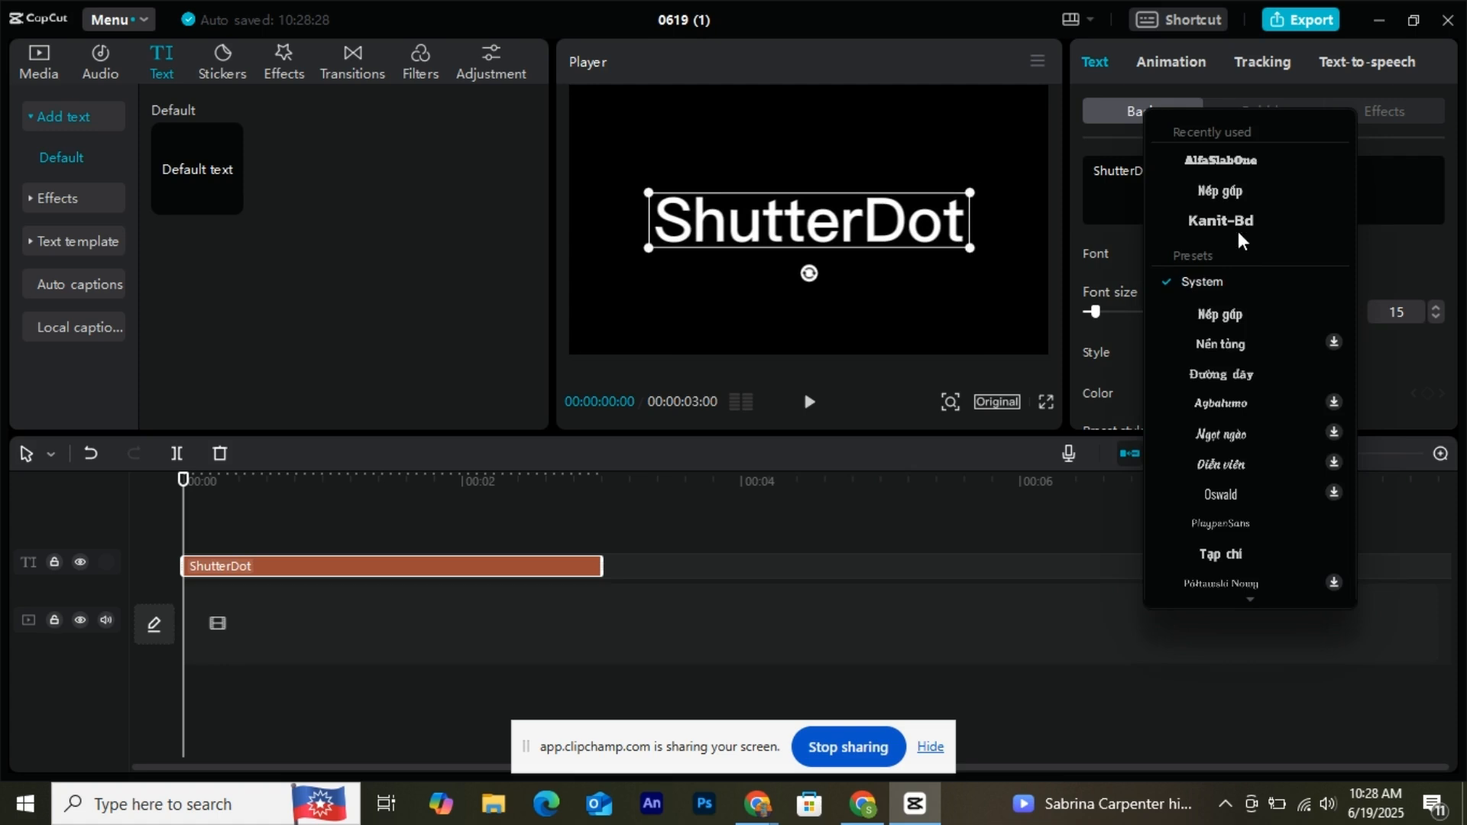
left_click(1225, 162)
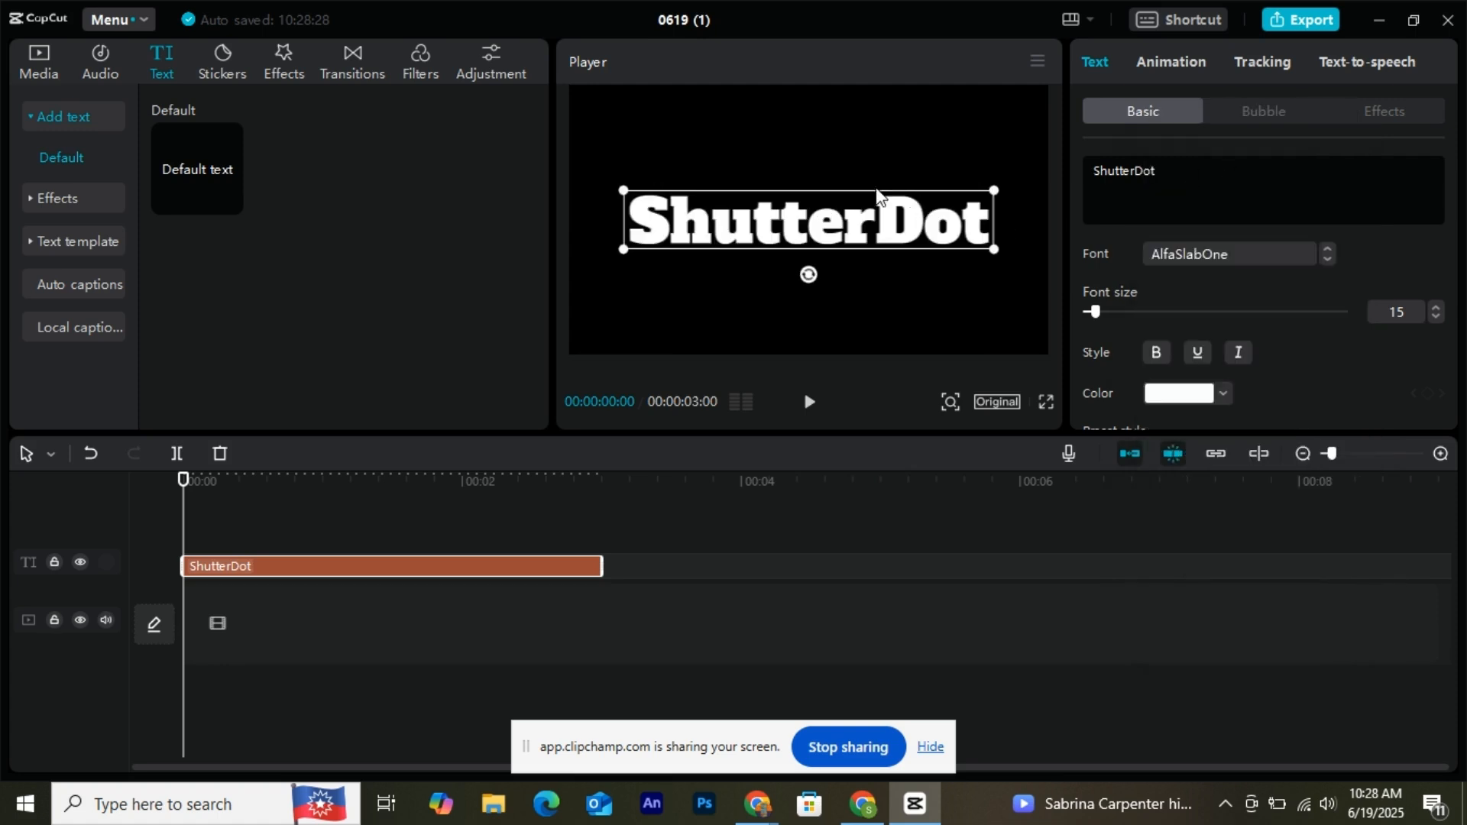
left_click_drag(992, 247, 1011, 251)
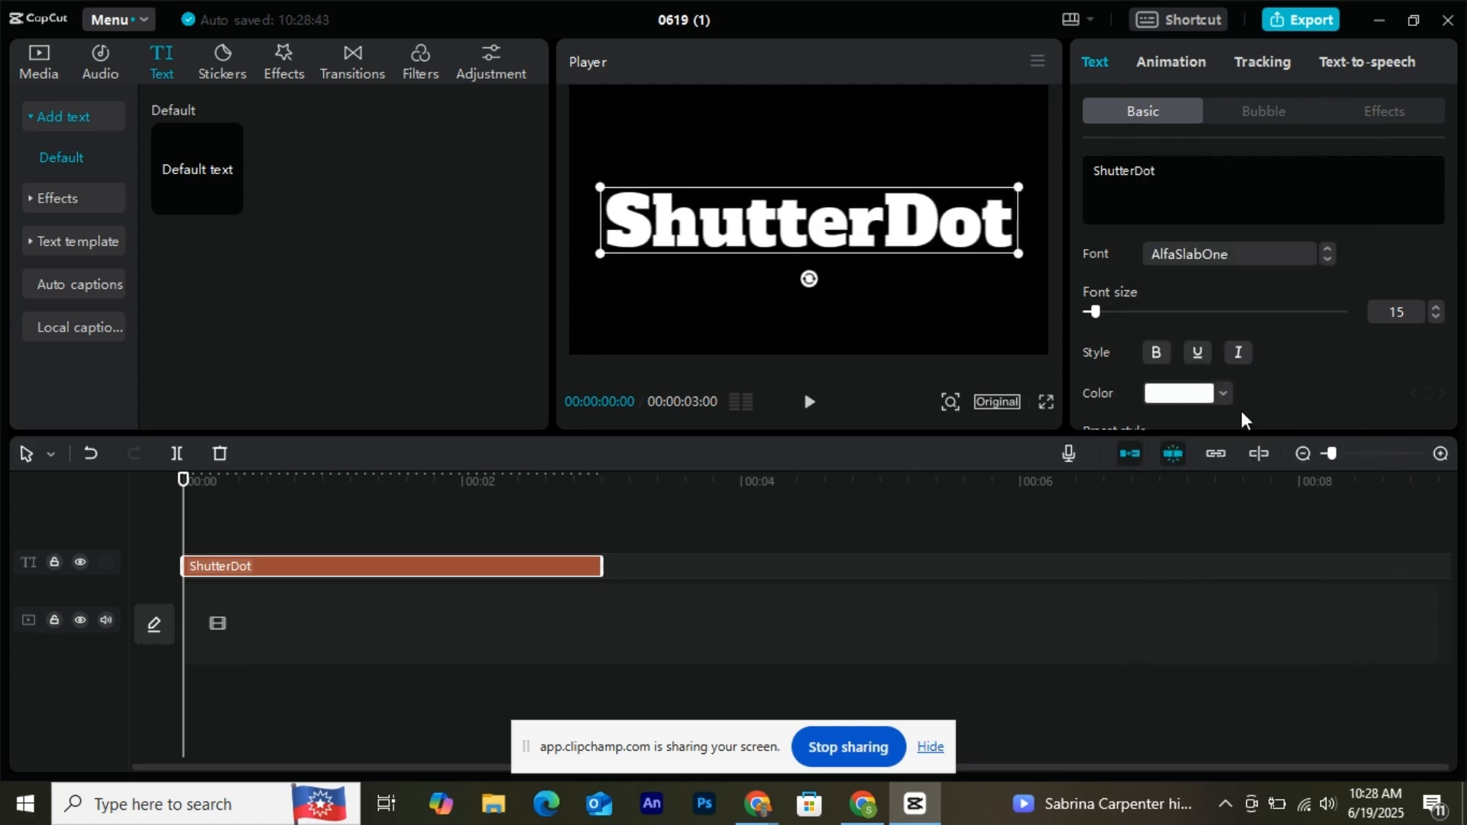
- Set the color of the ShutterDot text to bright blue
left_click(1195, 392)
left_click(1288, 506)
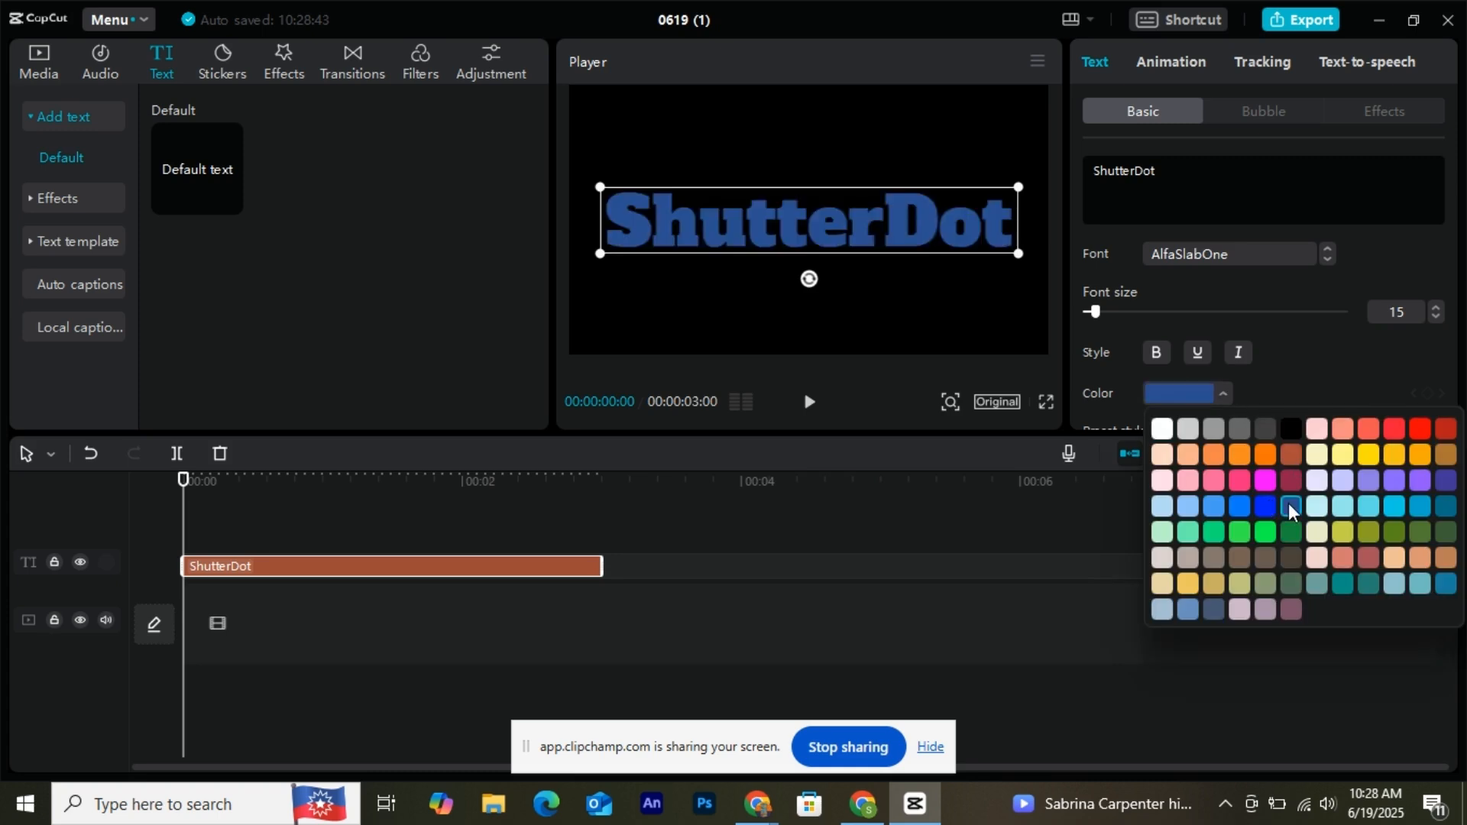
left_click(1264, 507)
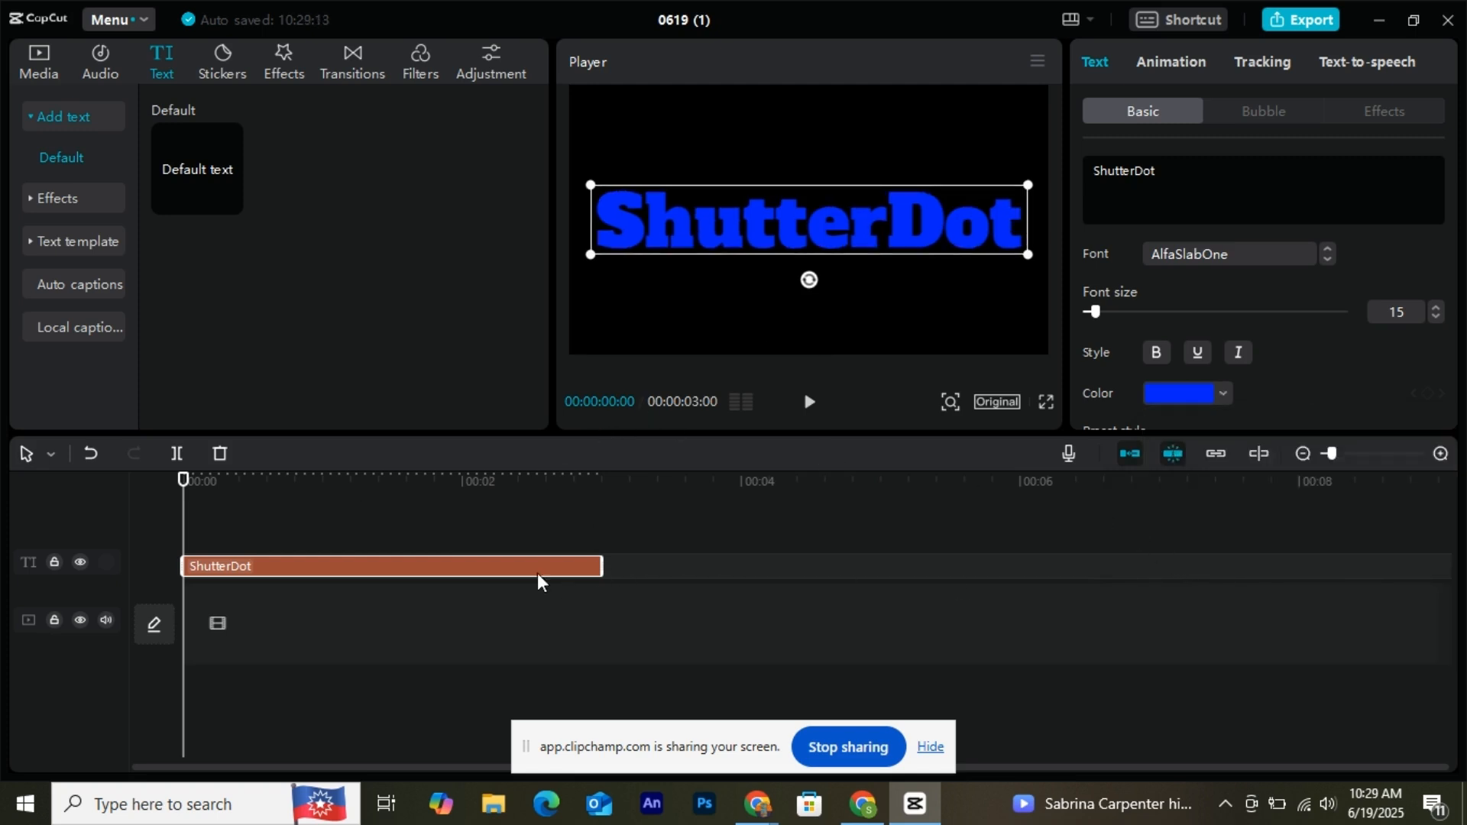
- Extend the text clip to end at 00:00:05:00 and split it at 00:00:04:00
left_click_drag(192, 477, 495, 480)
left_click_drag(603, 564, 882, 551)
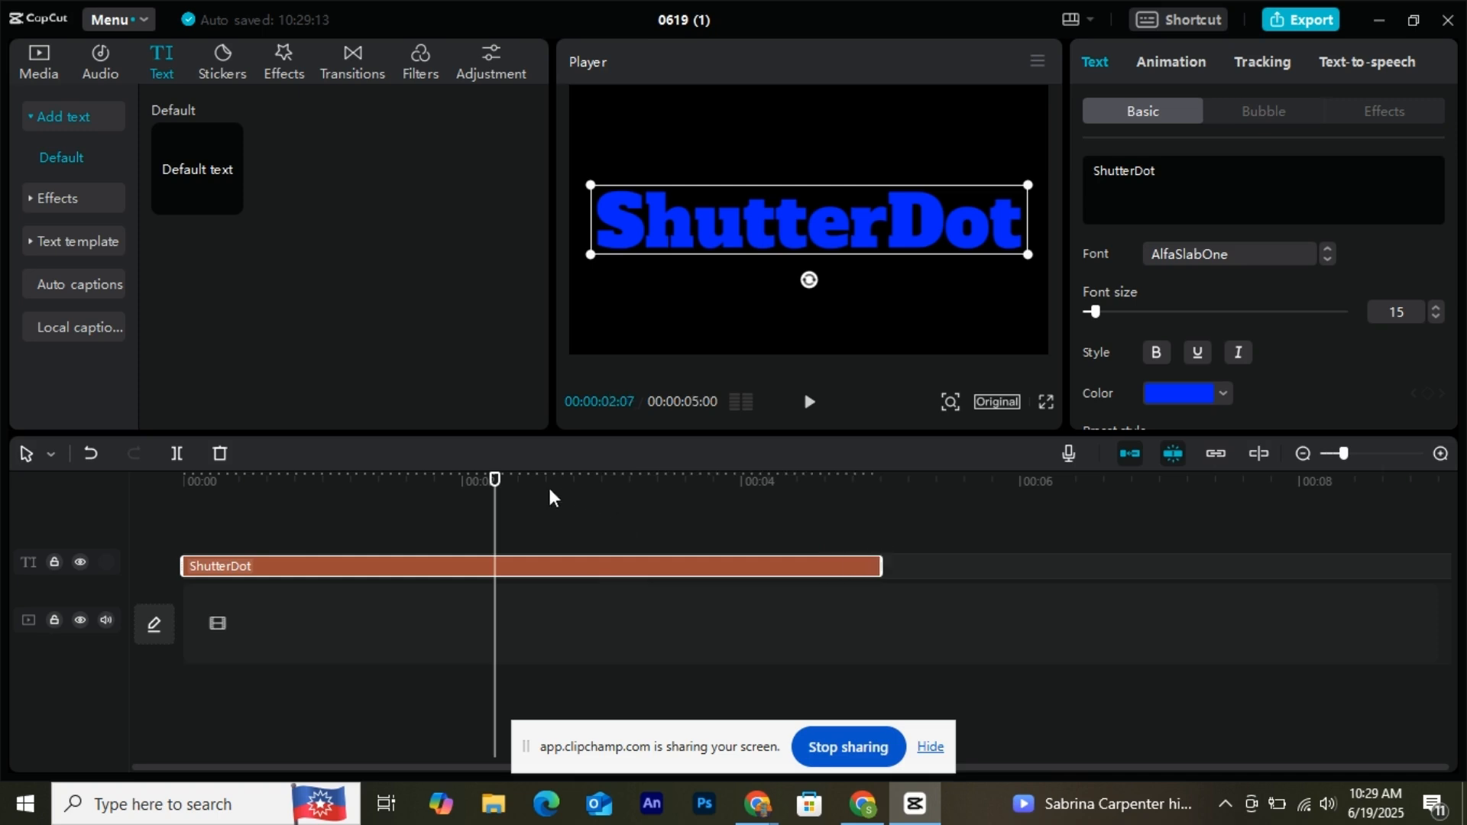
left_click_drag(496, 479, 743, 499)
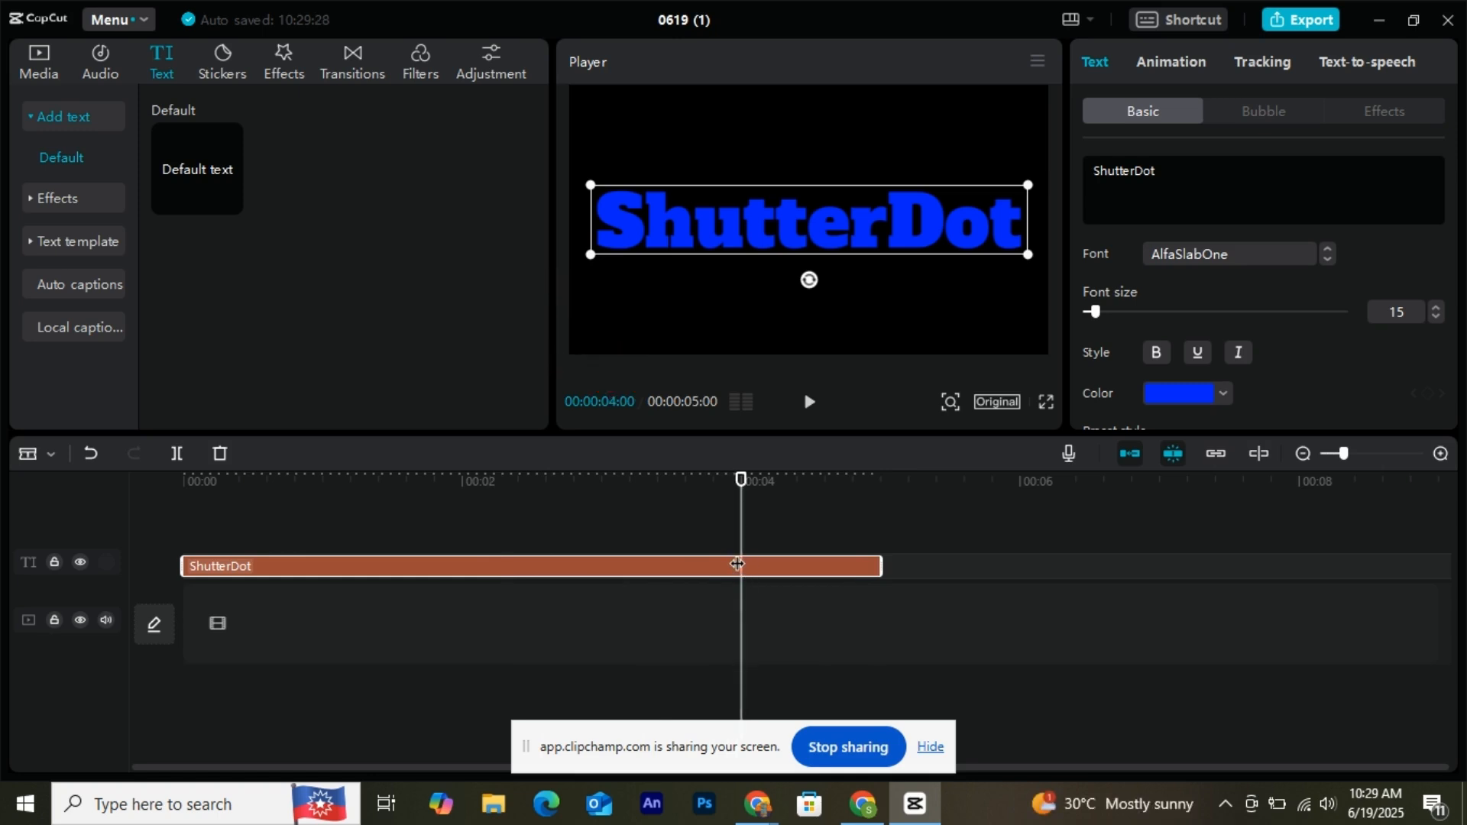
key("ctrl+b")
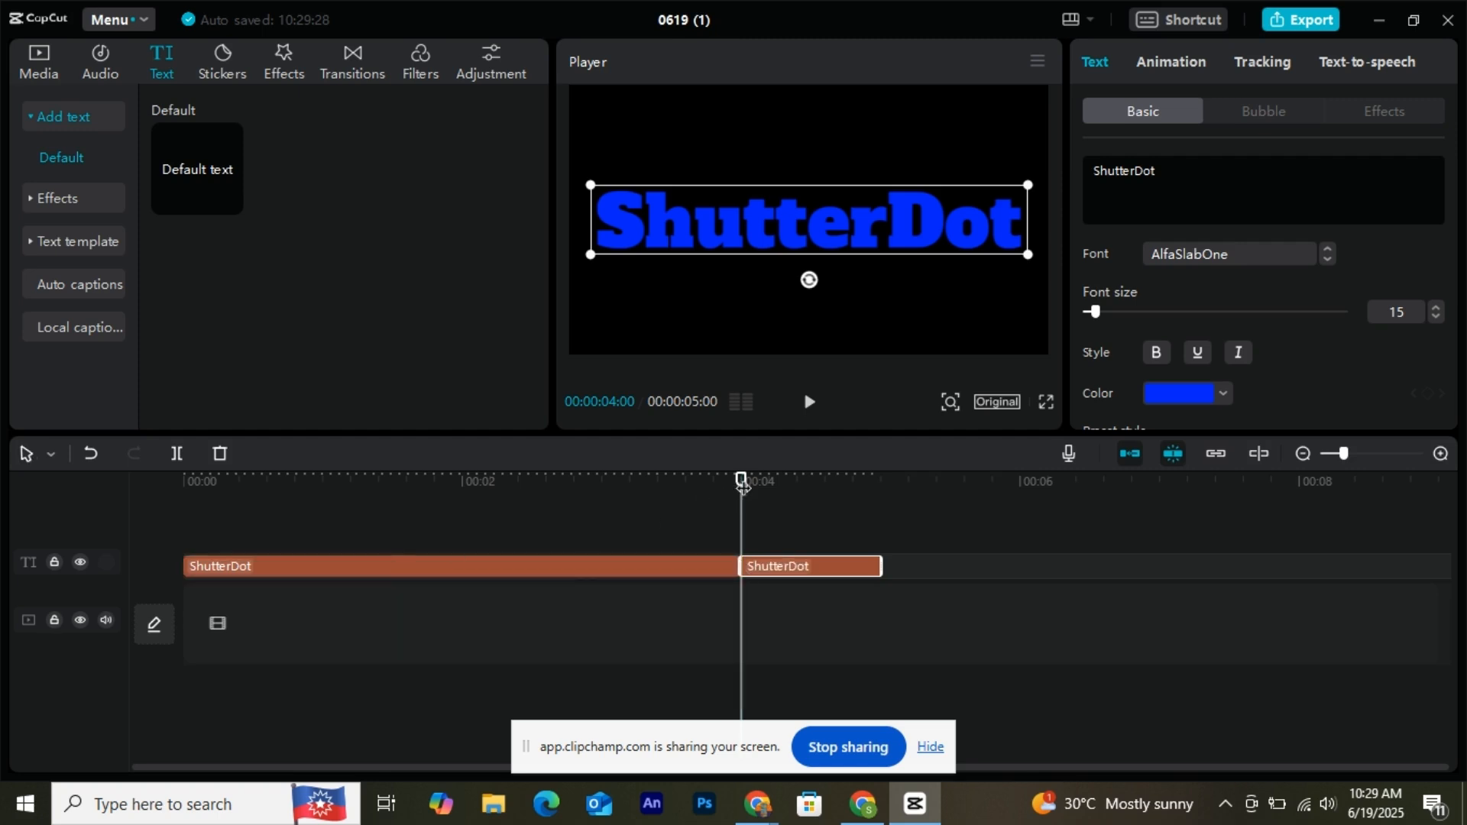
- Turn the first, four-second ShutterDot text segment into a compound clip
left_click_drag(741, 483, 205, 527)
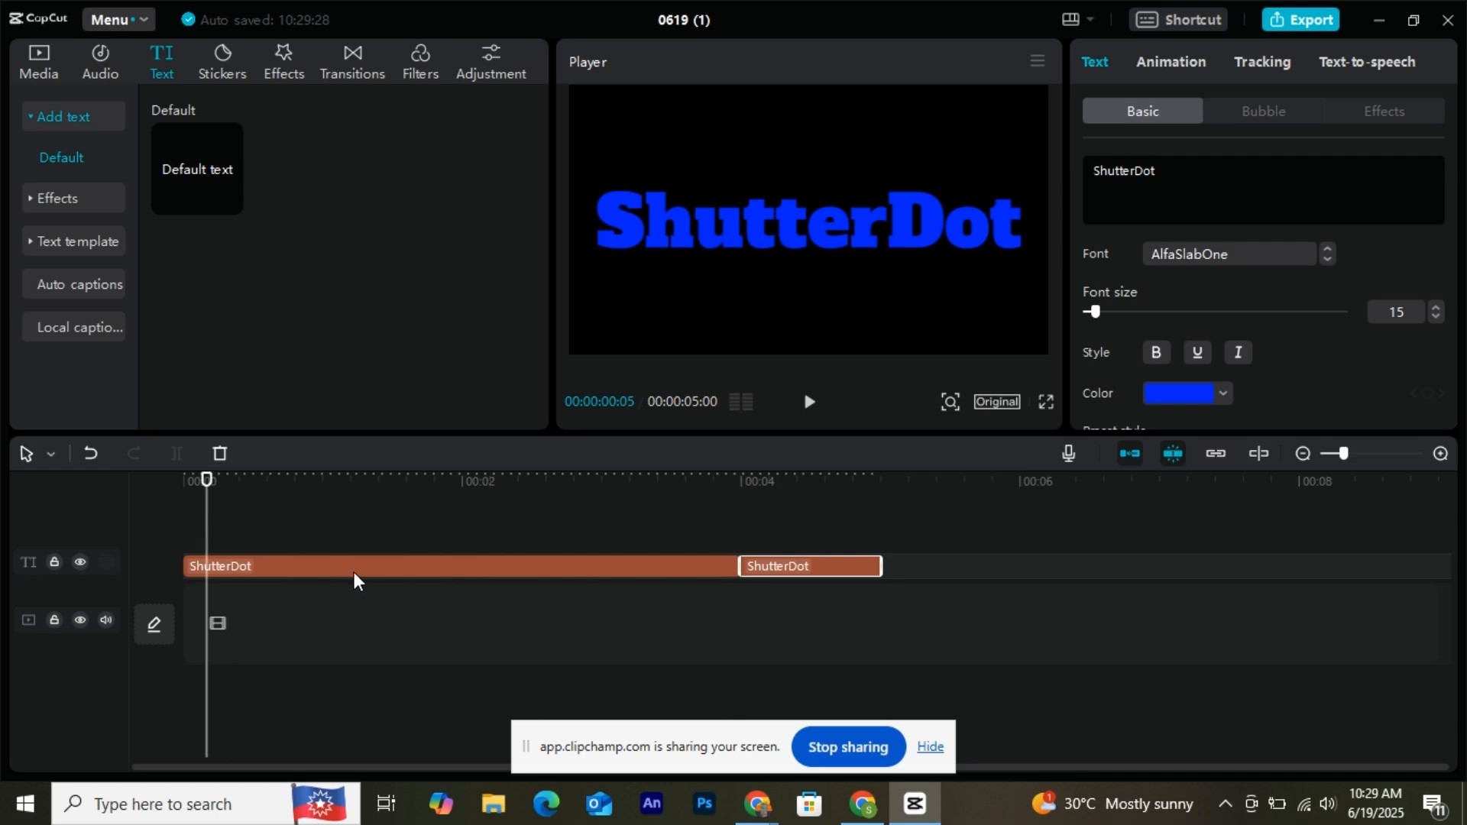
left_click(353, 571)
right_click(351, 570)
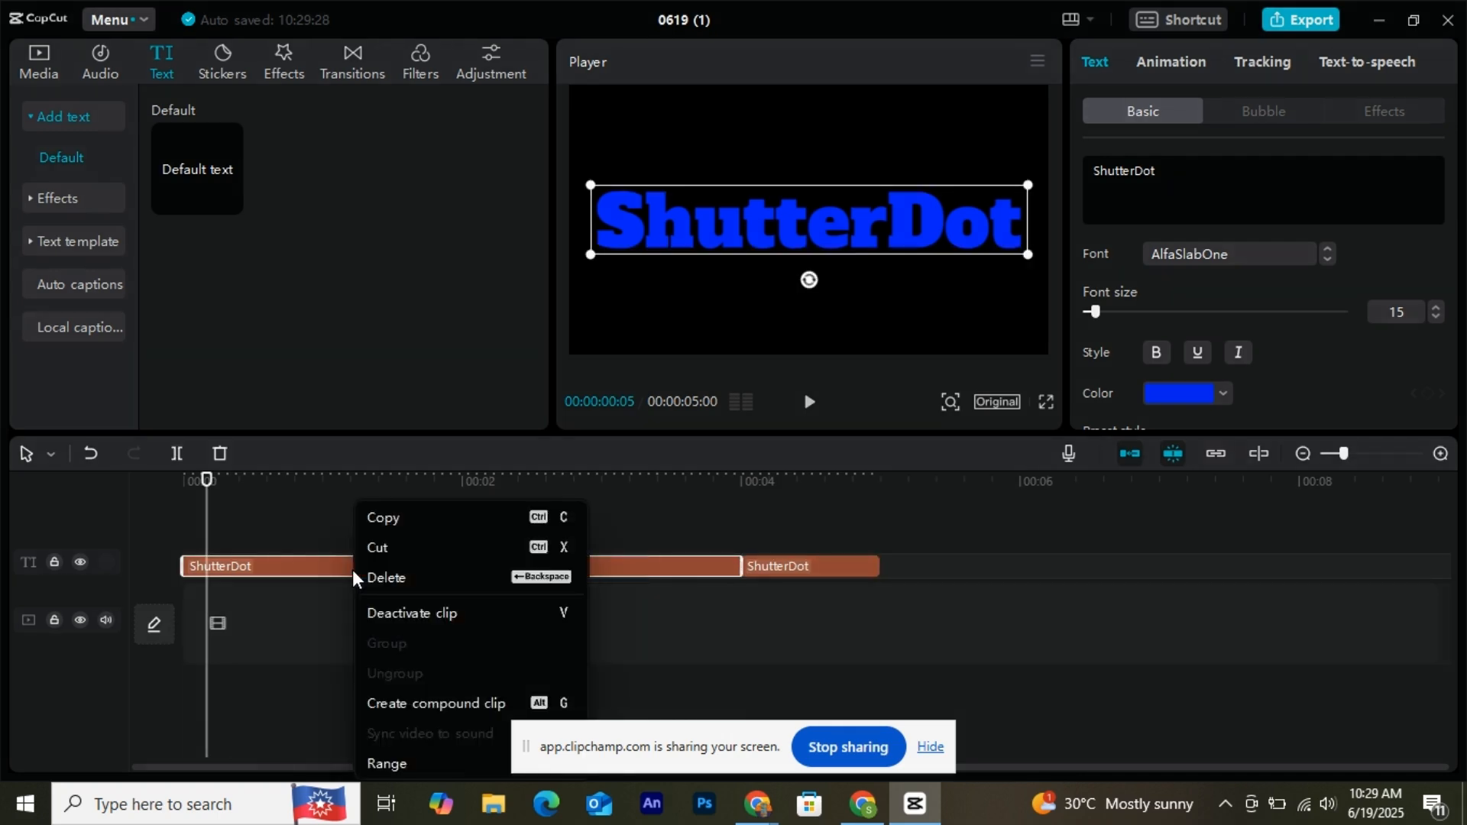
left_click(399, 701)
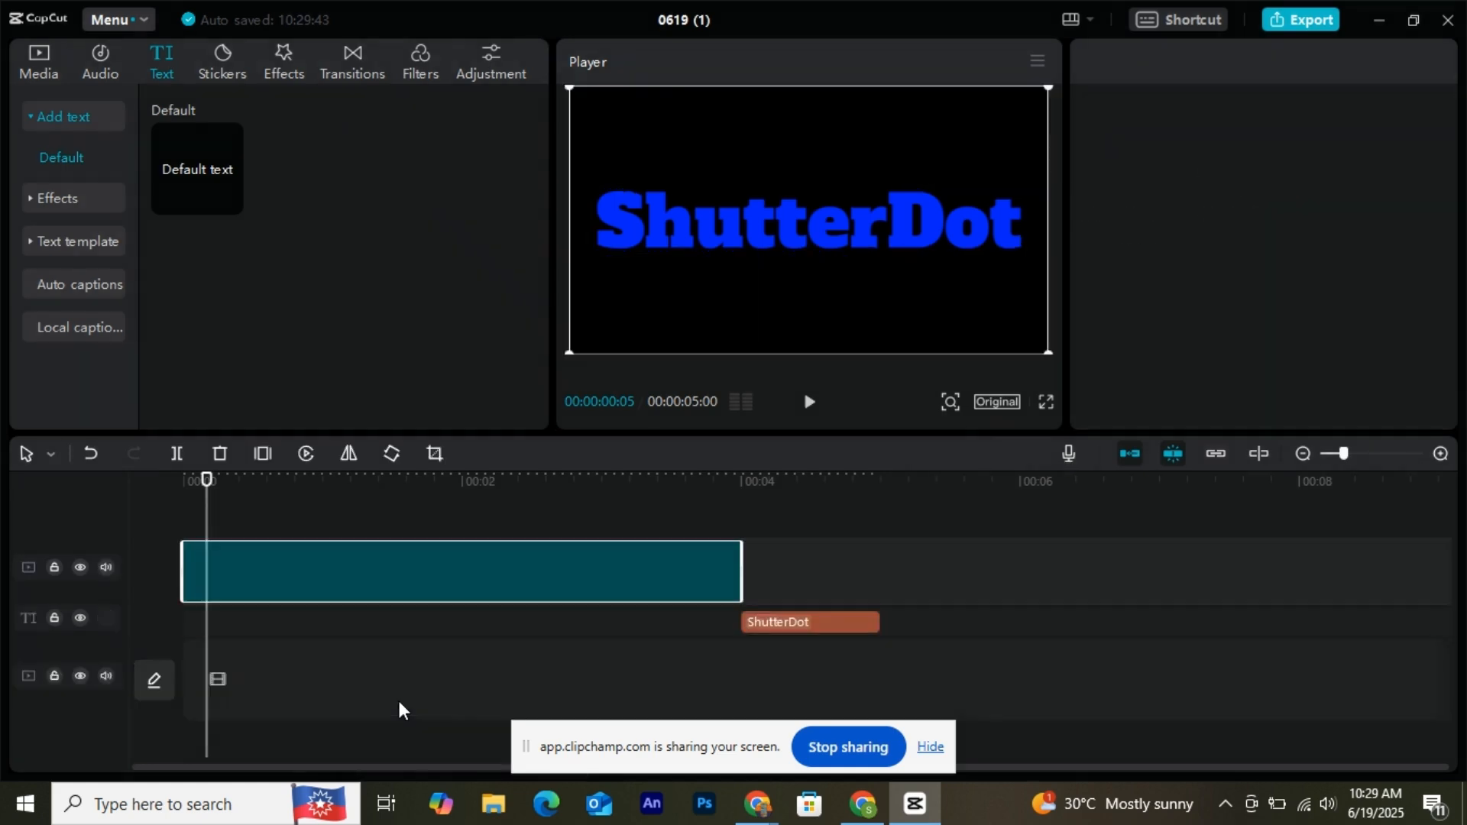
- Apply a Circle mask to the compound clip, shrink it to about 236 × 237, and set its feather to 17
left_click(548, 565)
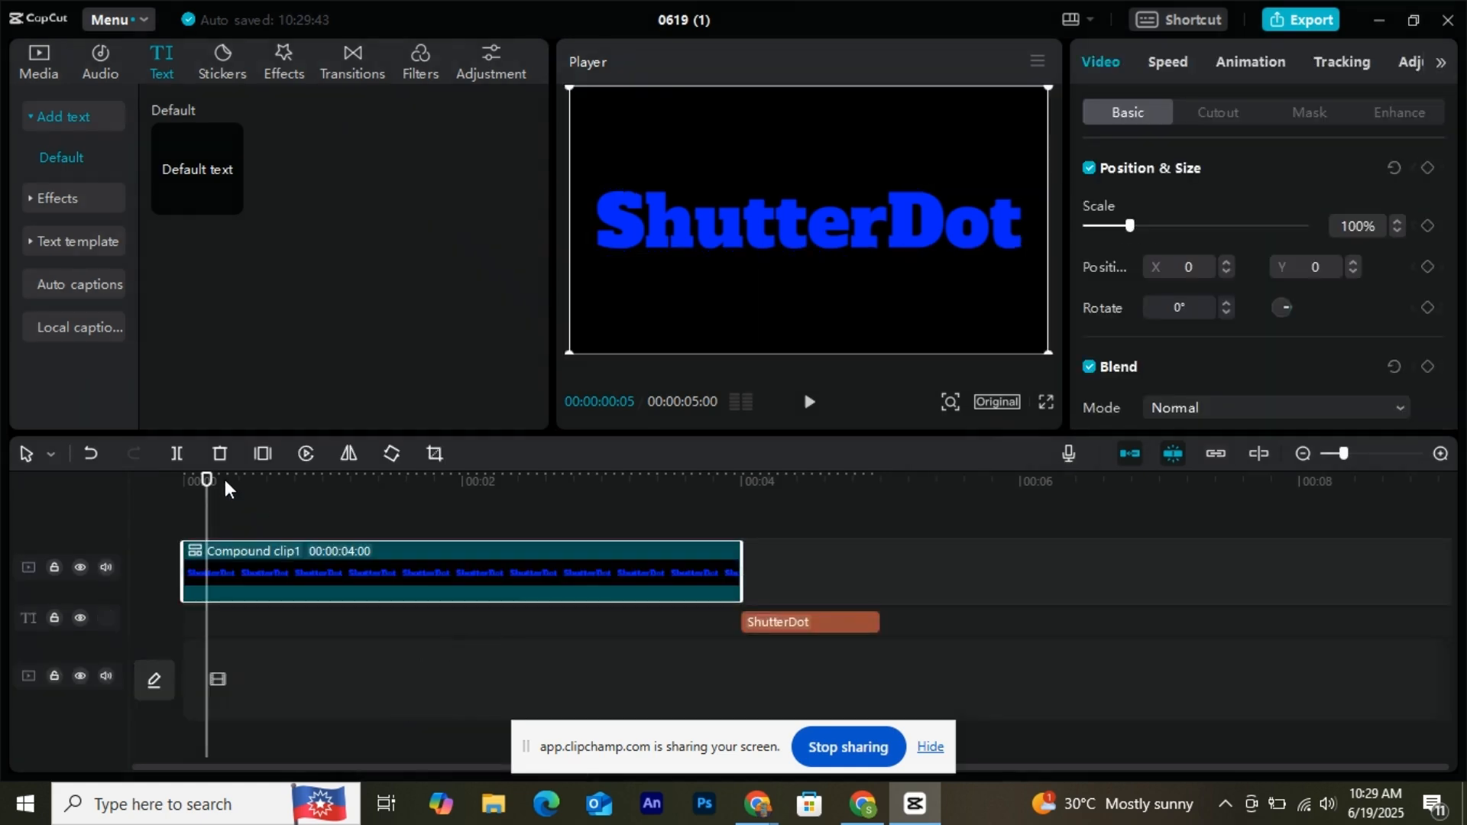
left_click_drag(205, 480, 156, 478)
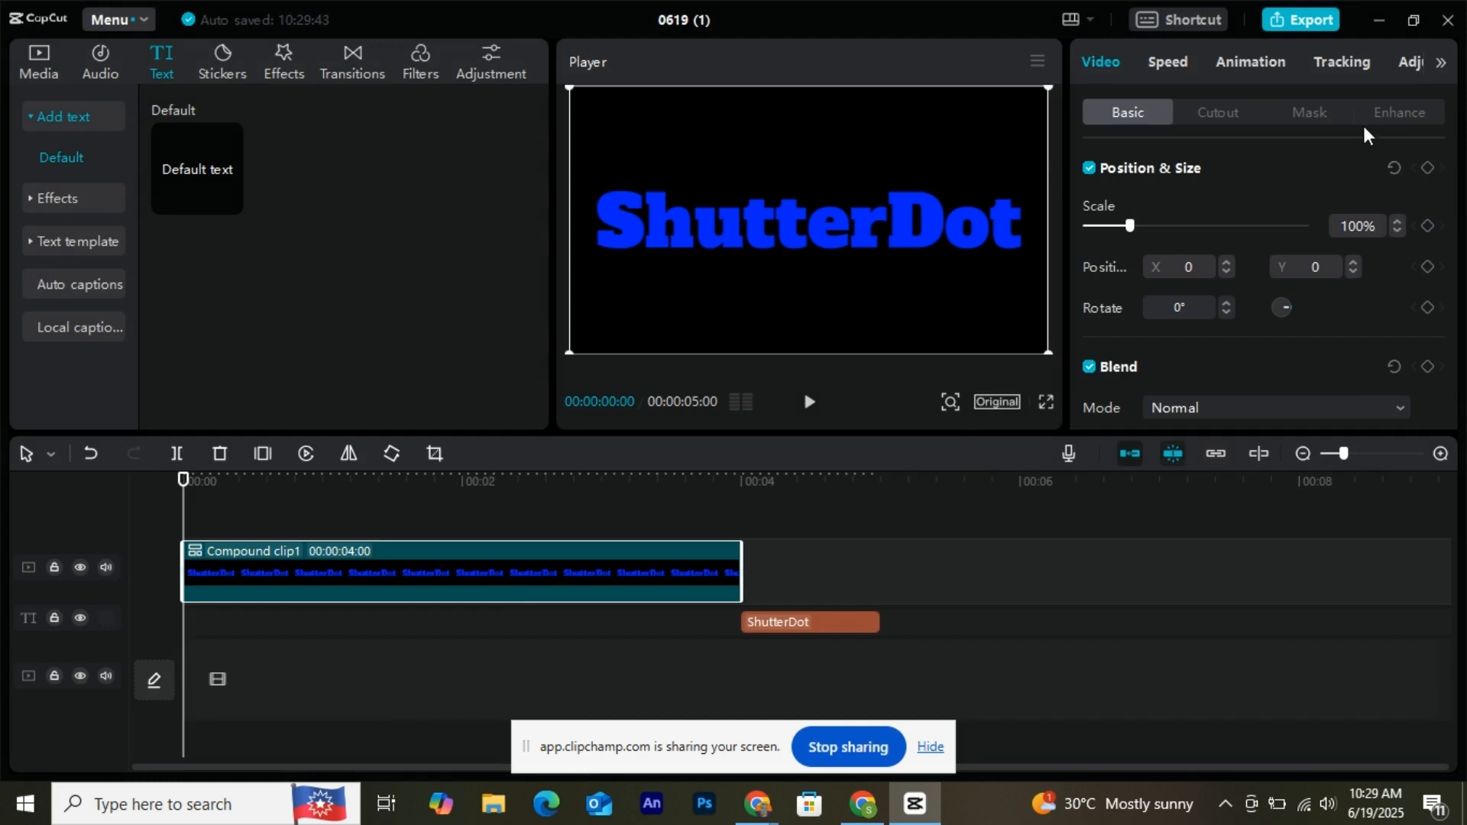
left_click(1314, 105)
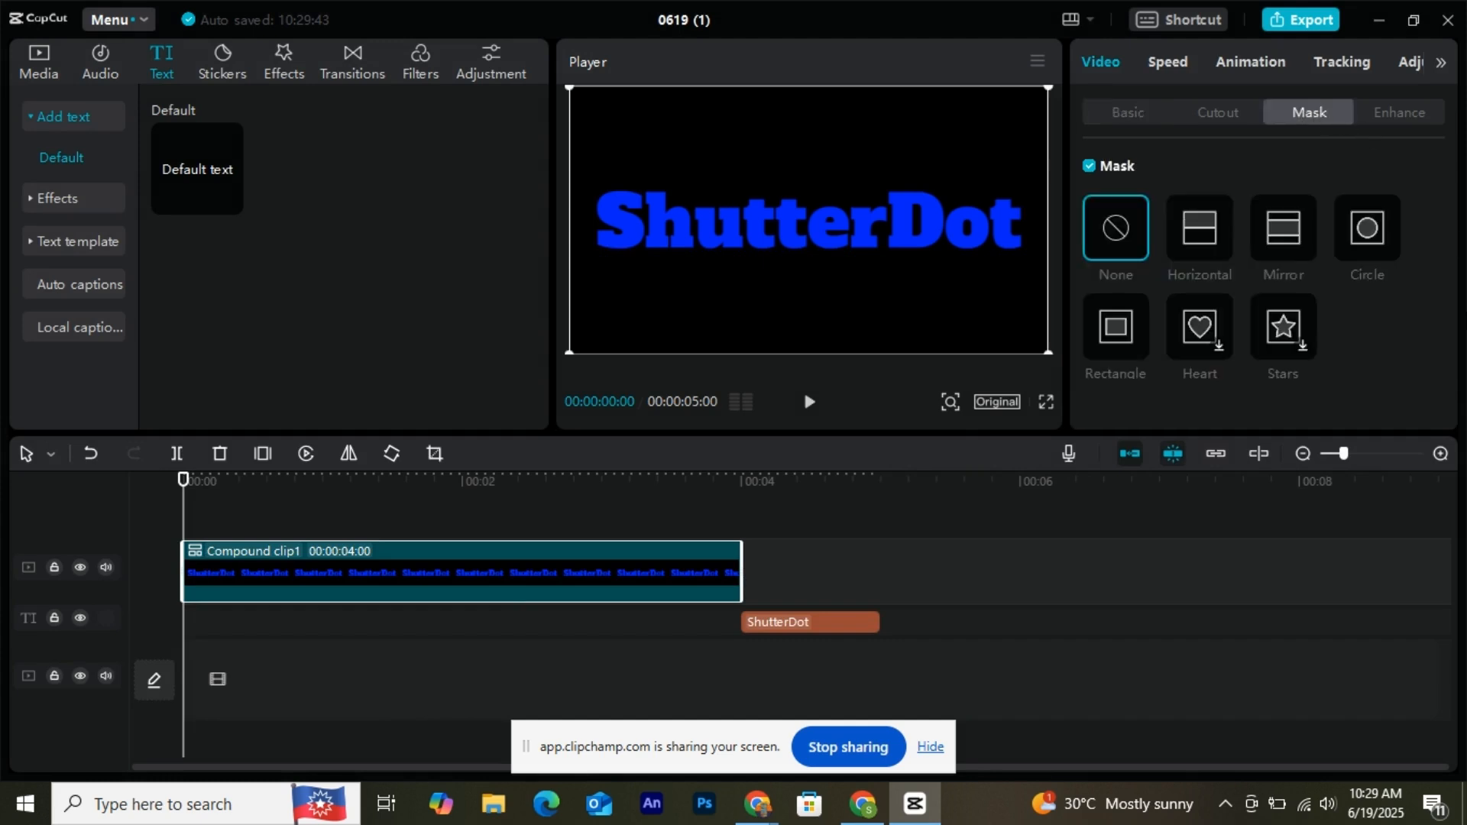
left_click(1369, 231)
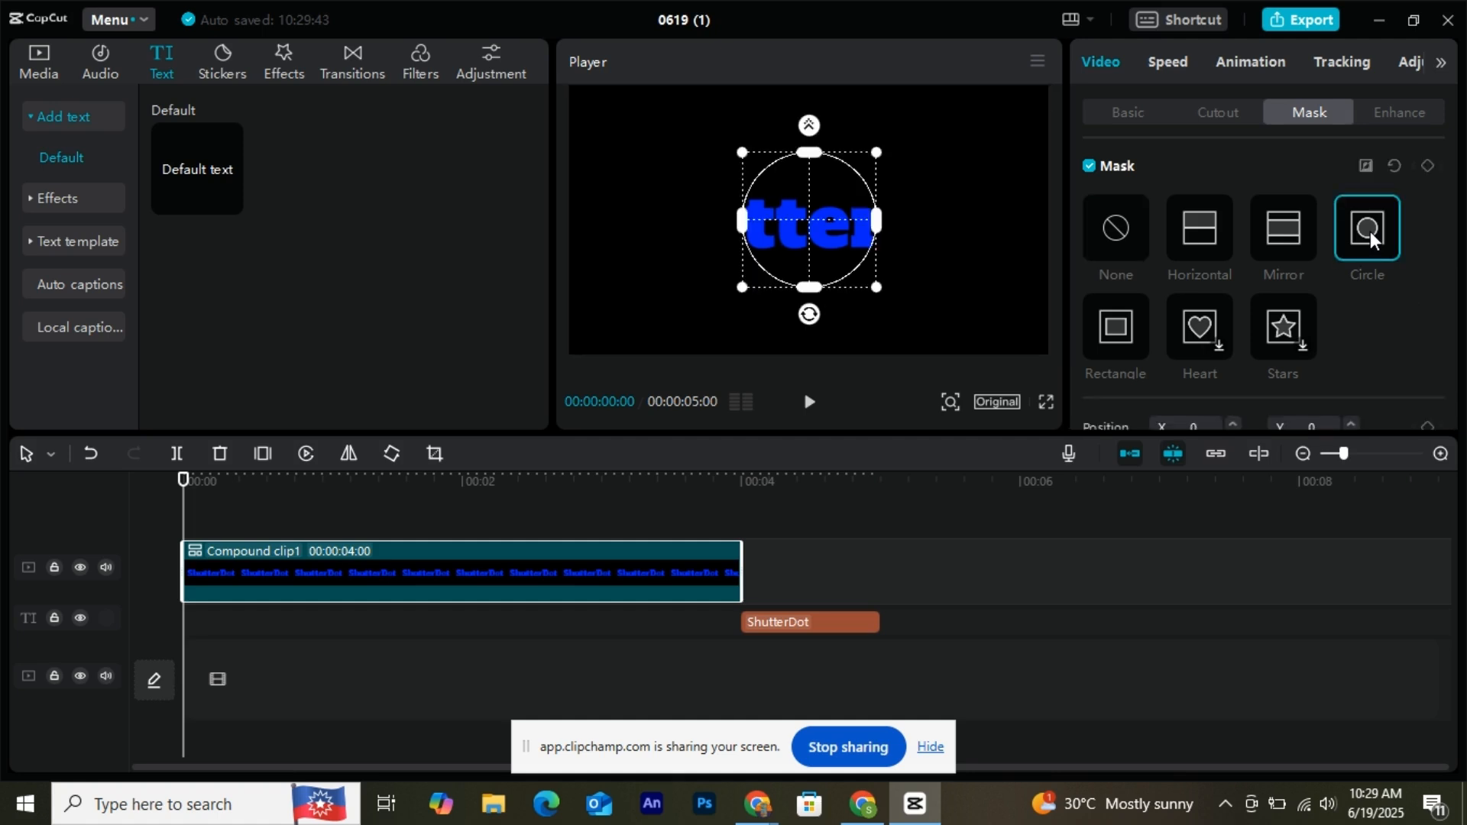
left_click_drag(875, 302, 836, 260)
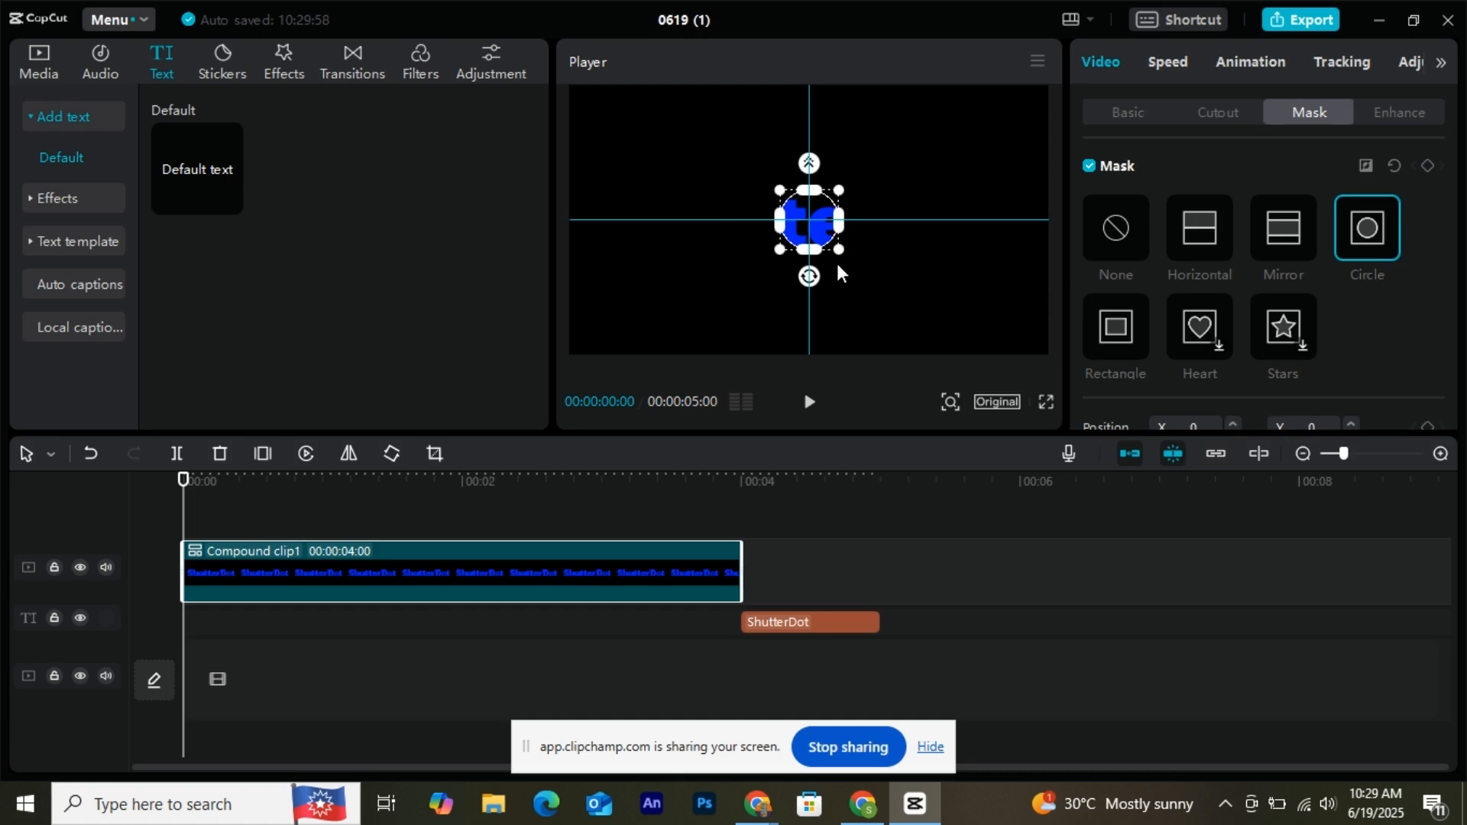
scroll(1371, 313, "down", 3)
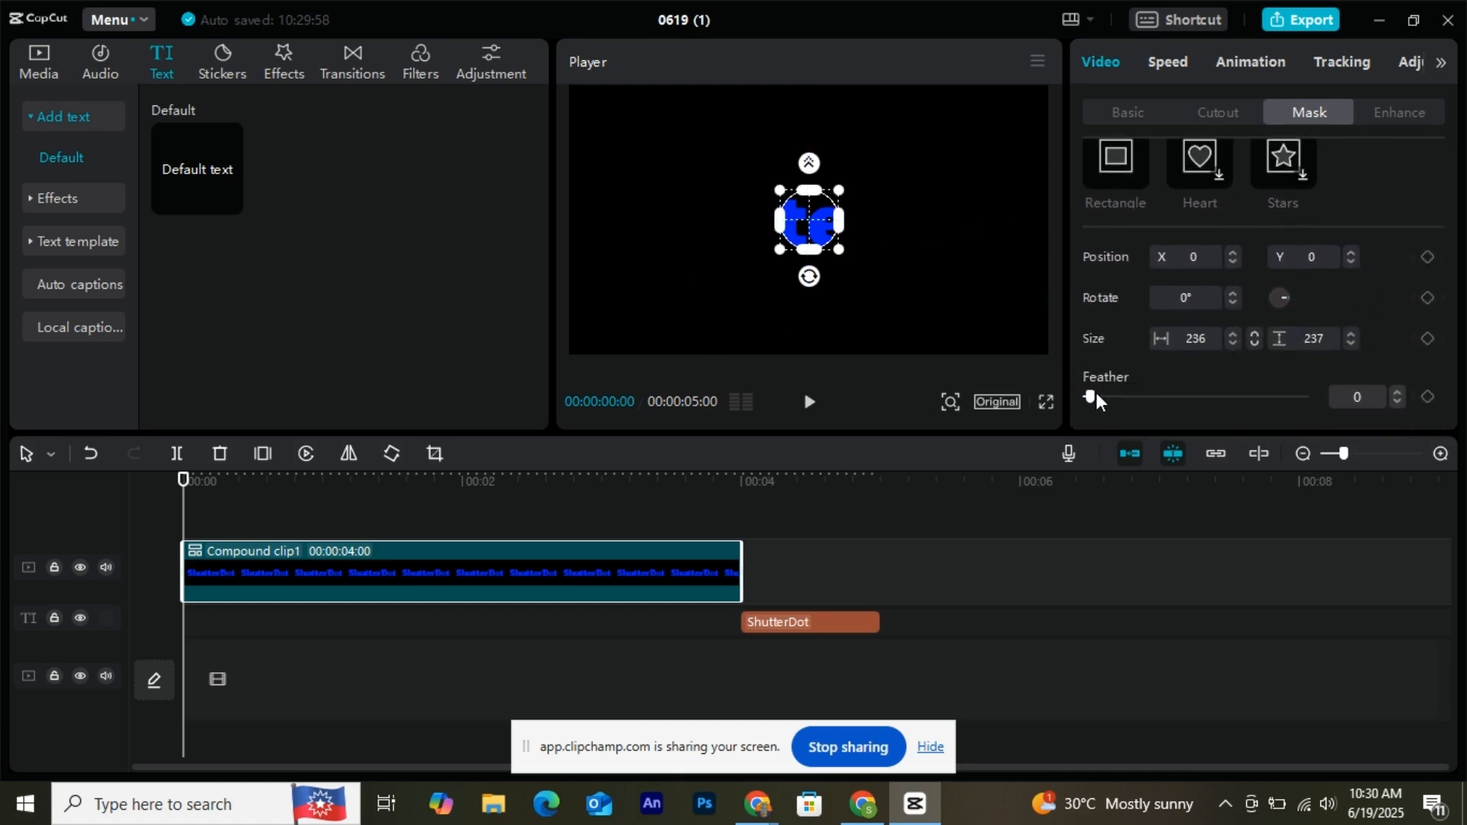
left_click_drag(1096, 392, 1126, 391)
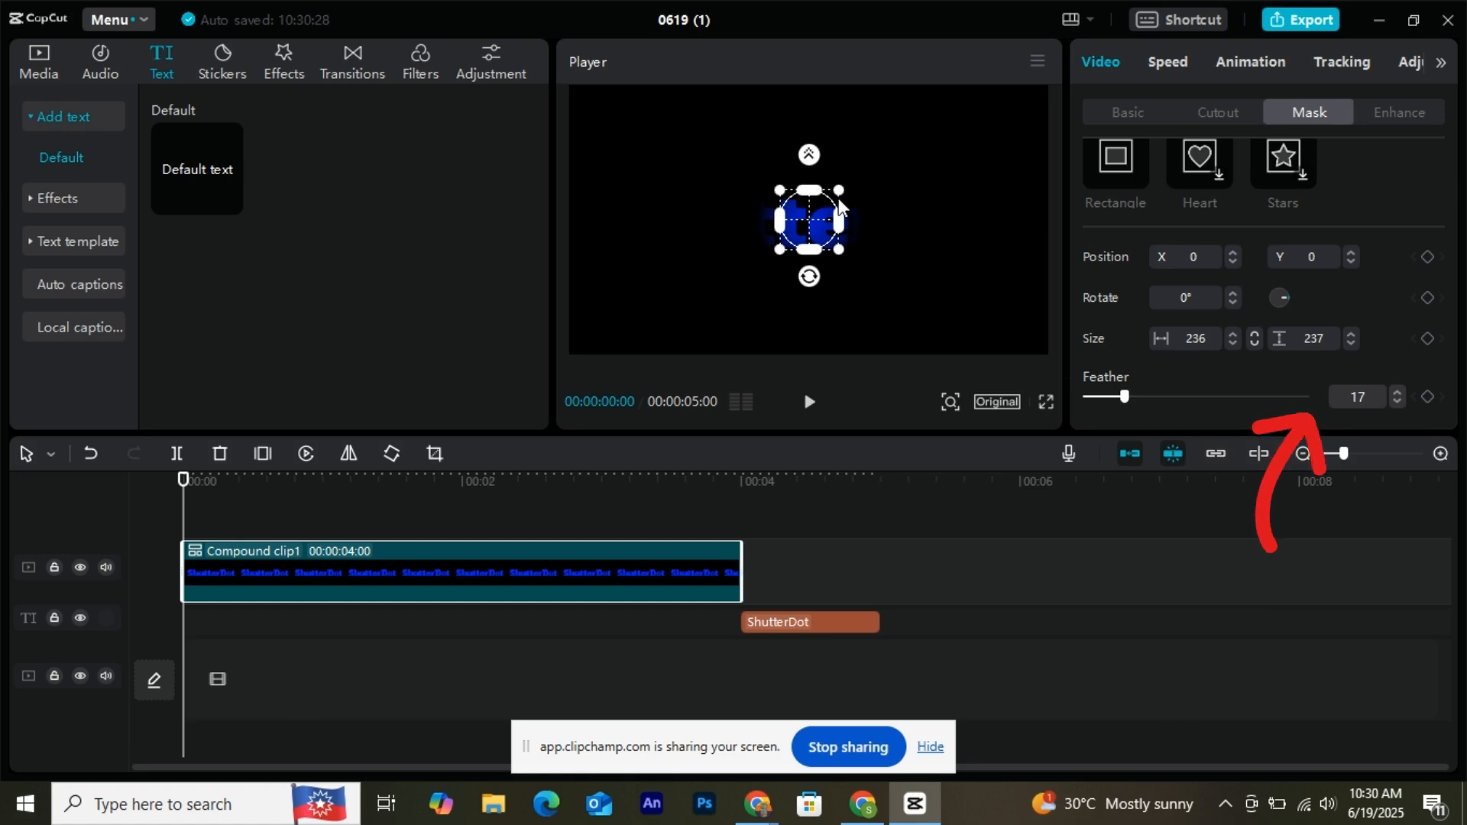
- Keyframe the mask's position from X -771 over the "S" at the clip start to about X -452 at 00:00:00:18
left_click_drag(817, 216, 615, 208)
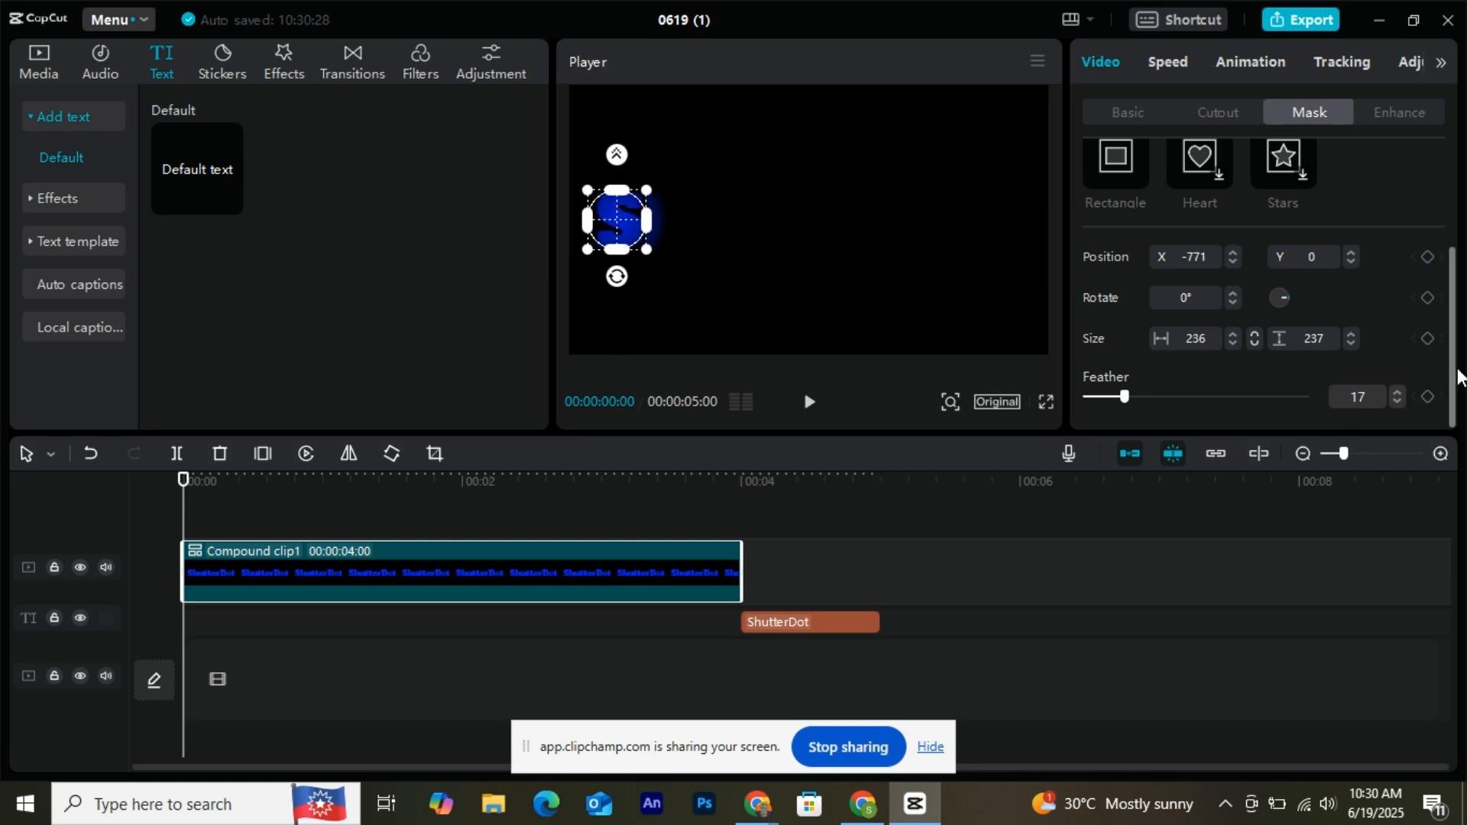
left_click(1426, 259)
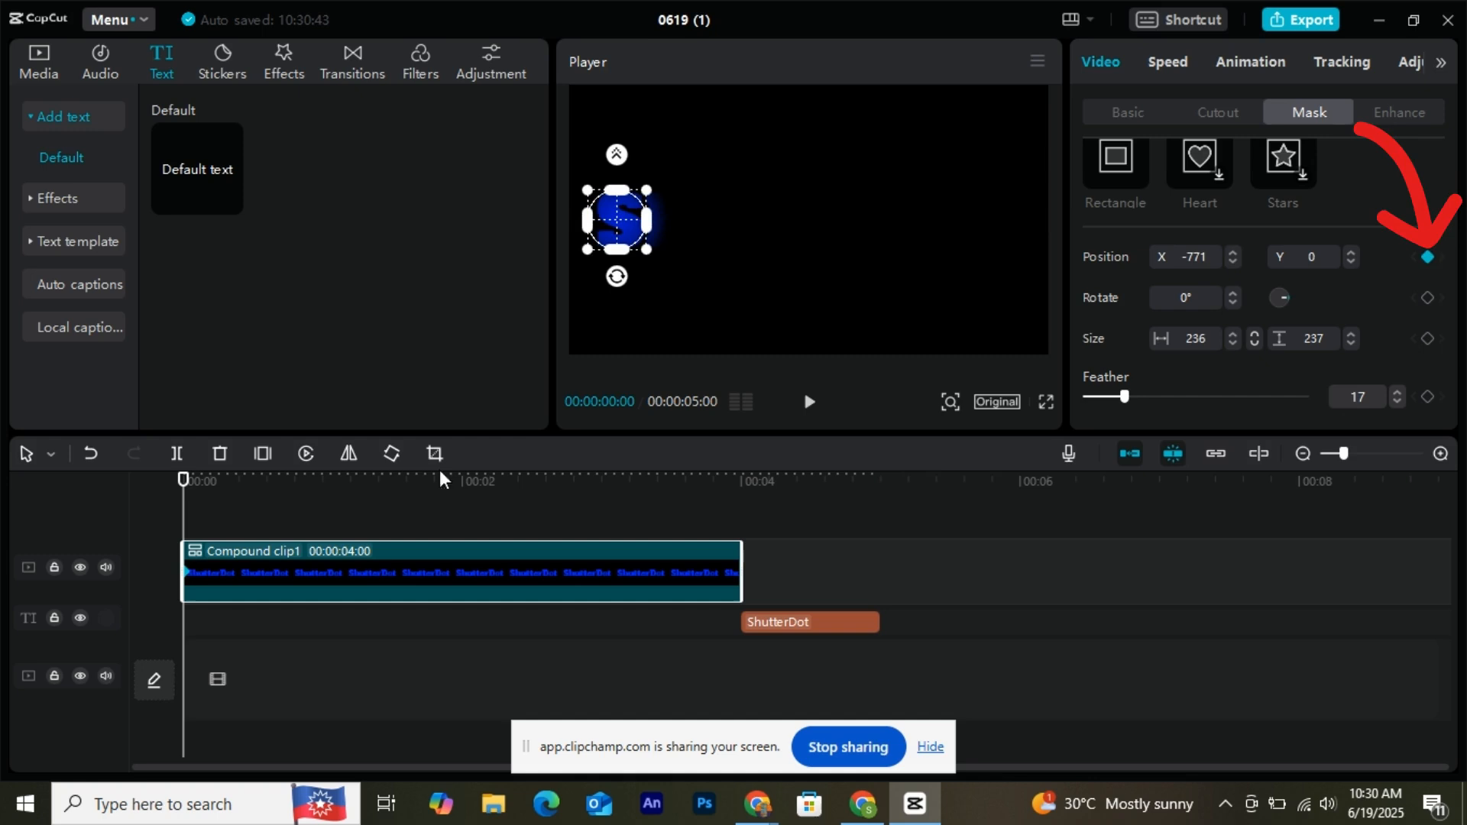
left_click(206, 480)
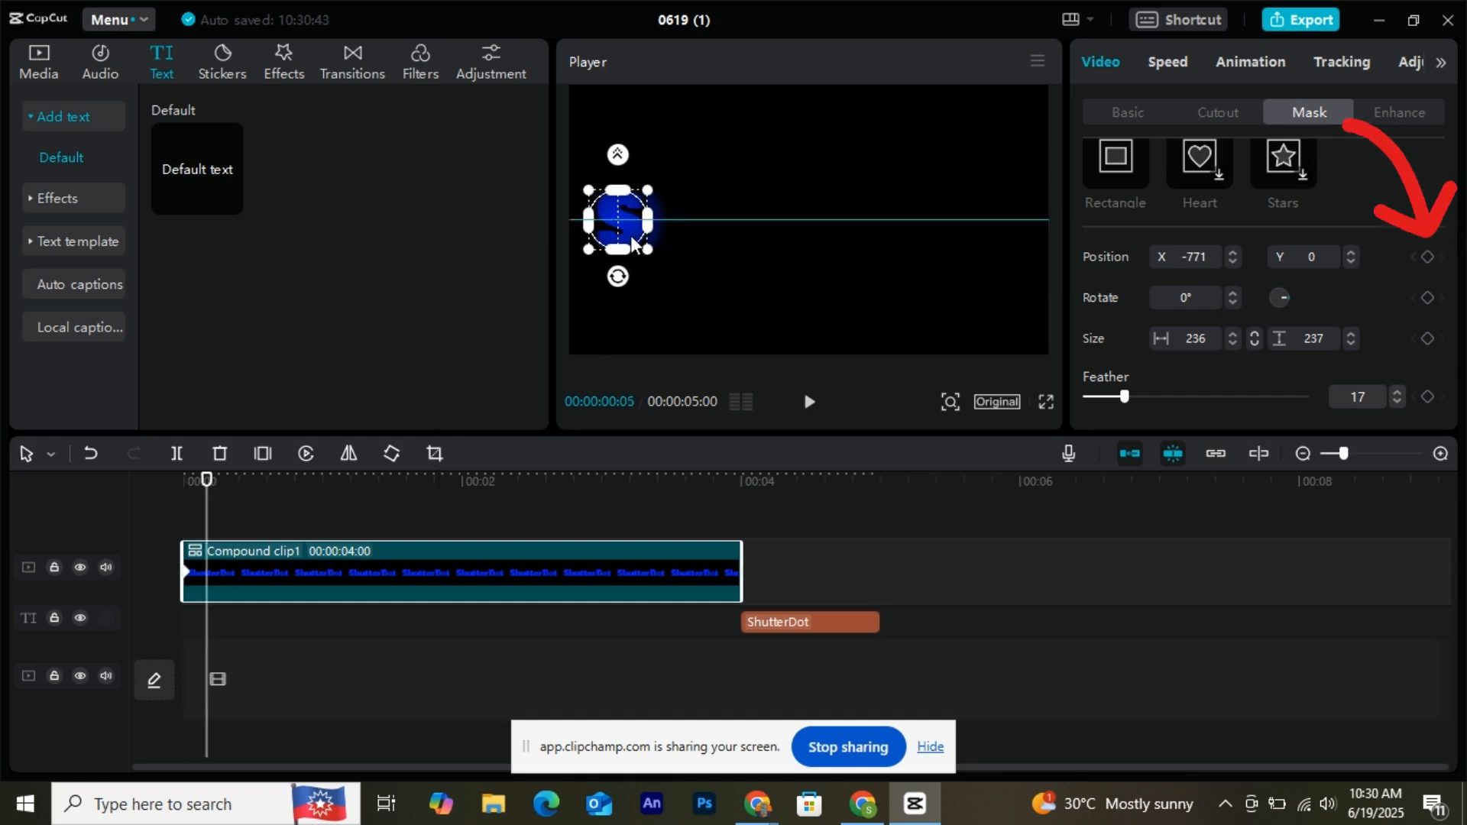
left_click_drag(632, 243, 691, 241)
left_click(233, 480)
left_click(267, 489)
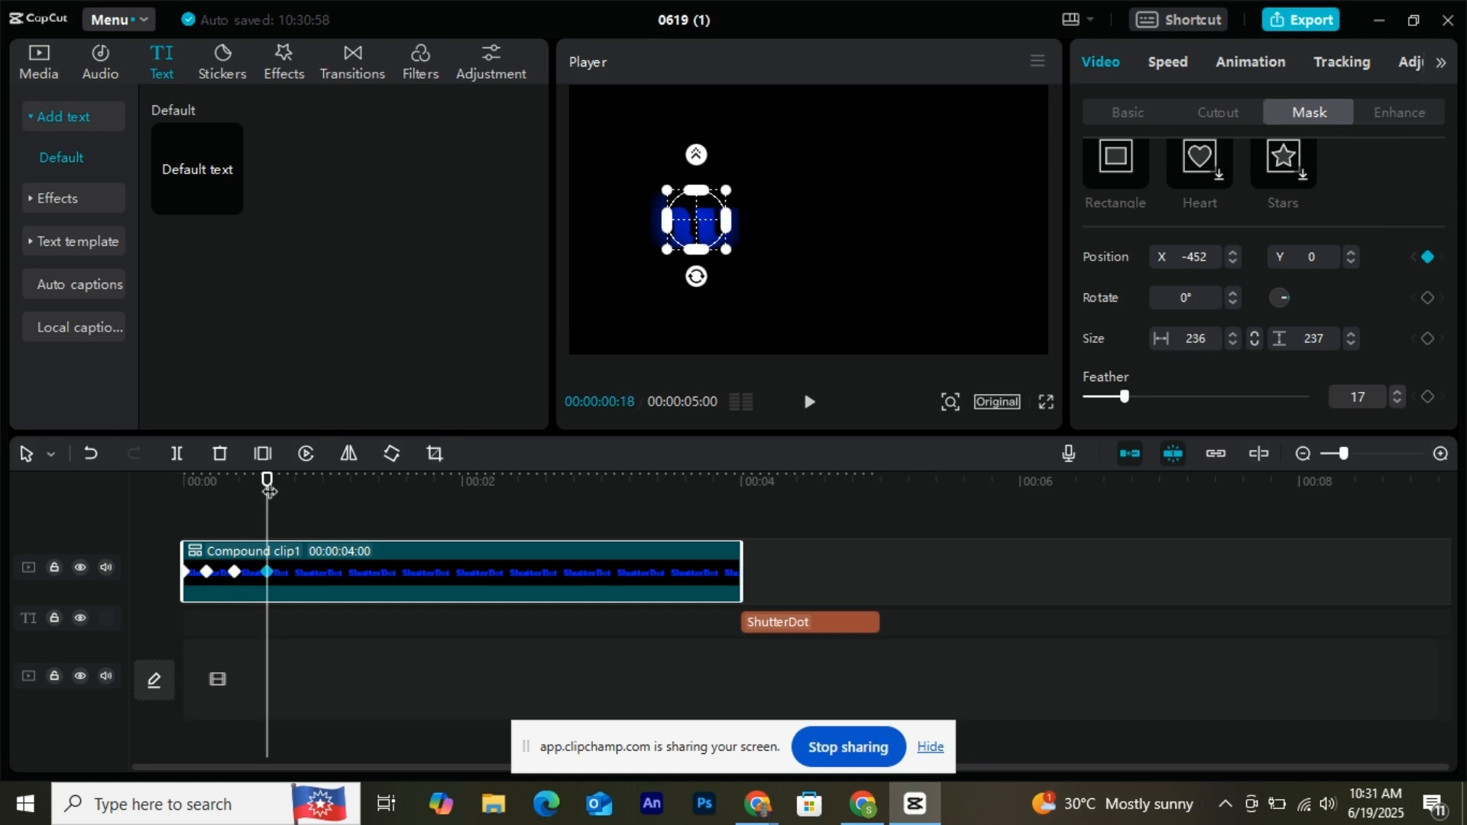
- Add further mask position keyframes that move the circle across the middle letters to about X 116 at 00:00:01:24
left_click_drag(268, 489, 309, 493)
left_click_drag(706, 233, 743, 243)
left_click_drag(309, 493, 351, 491)
left_click_drag(730, 242, 768, 231)
left_click_drag(351, 483, 392, 484)
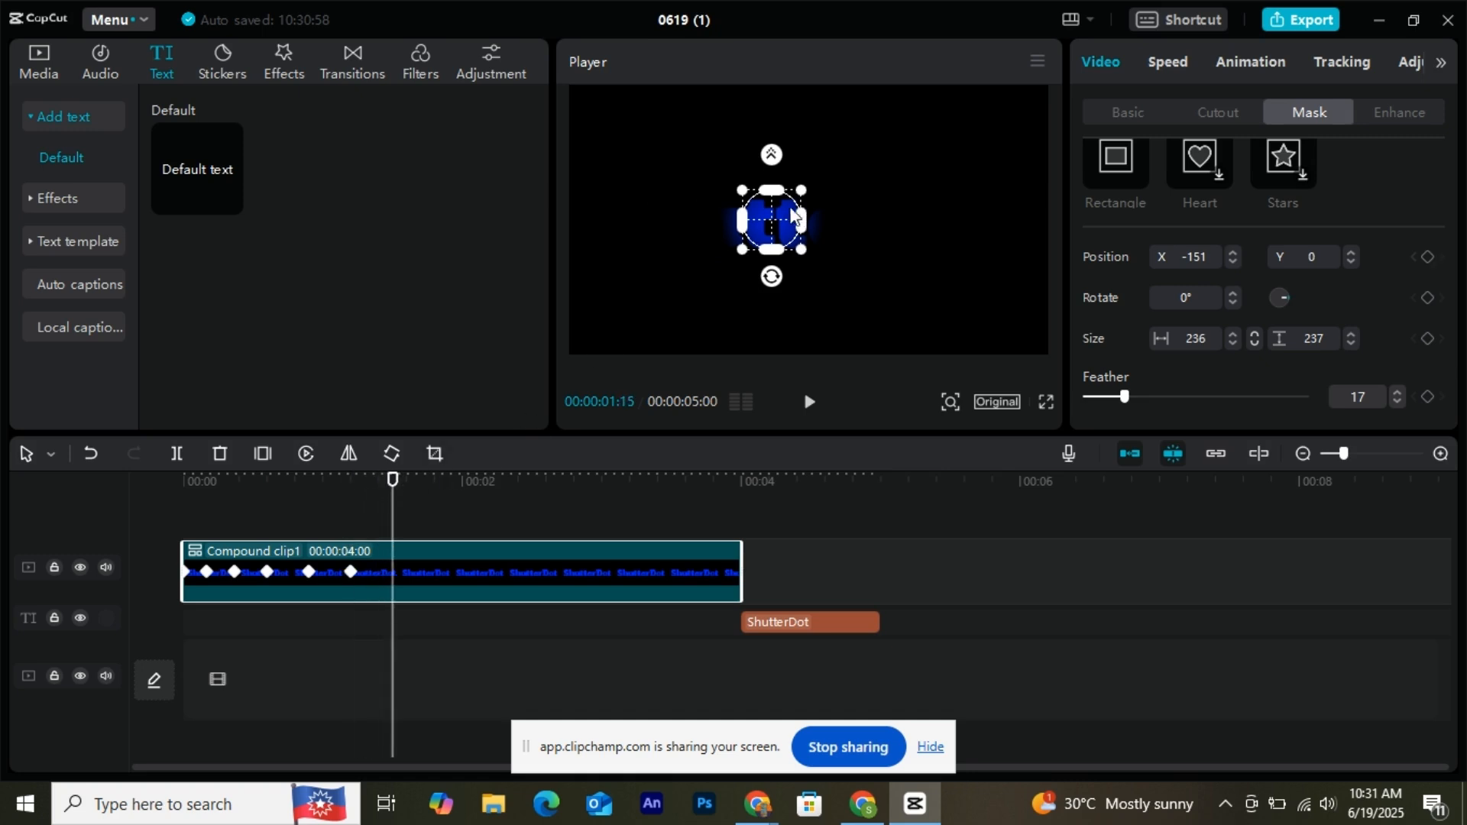
left_click_drag(791, 216, 829, 237)
left_click_drag(393, 483, 434, 483)
left_click_drag(795, 252, 828, 236)
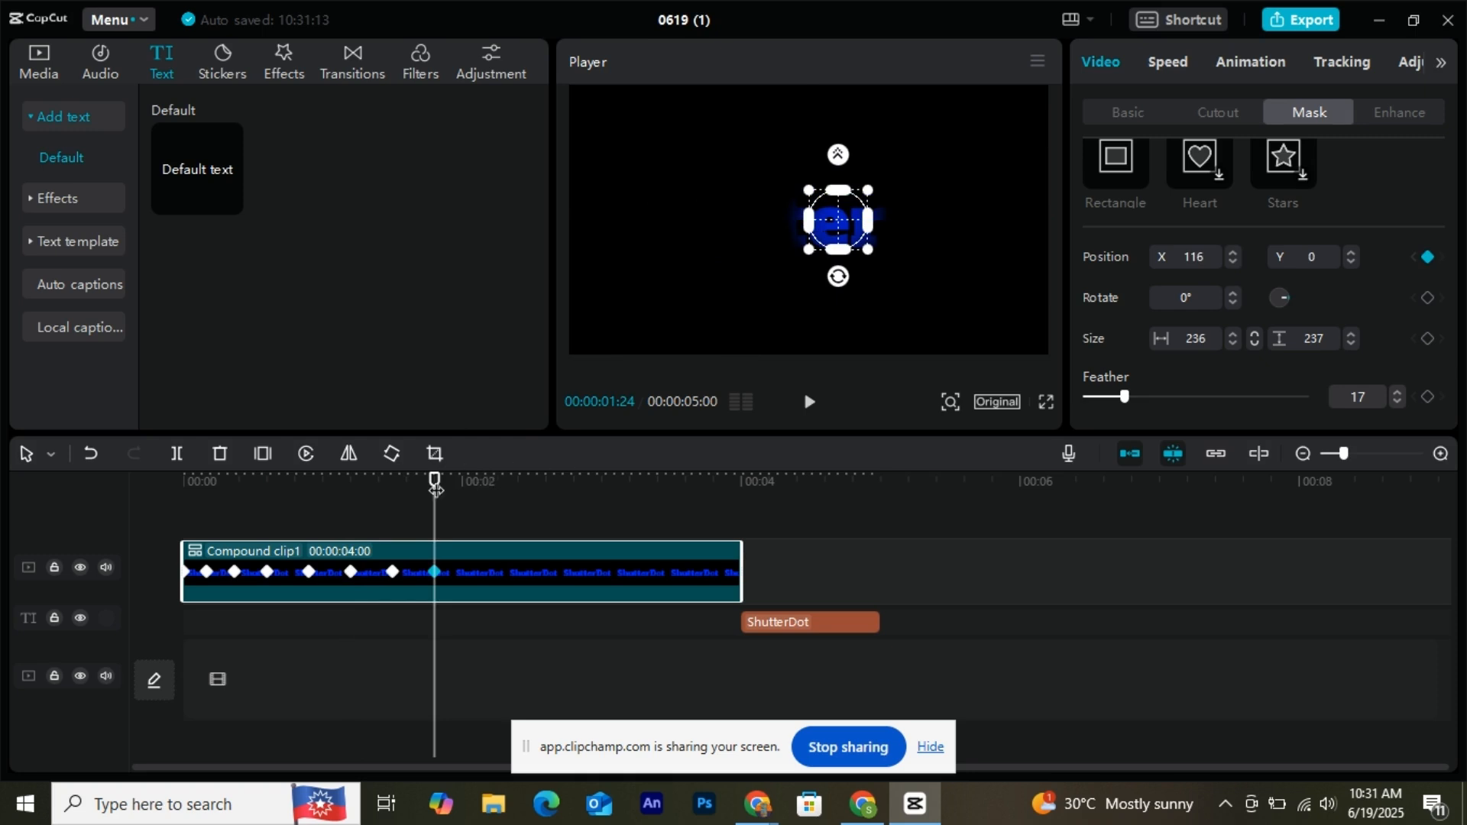
- Continue keyframing the mask across the remaining letters to the final "t", at about X 775, Y -26 by 00:00:03:11
left_click_drag(434, 484, 482, 485)
left_click_drag(831, 237, 933, 237)
left_click(519, 492)
left_click_drag(518, 484, 569, 486)
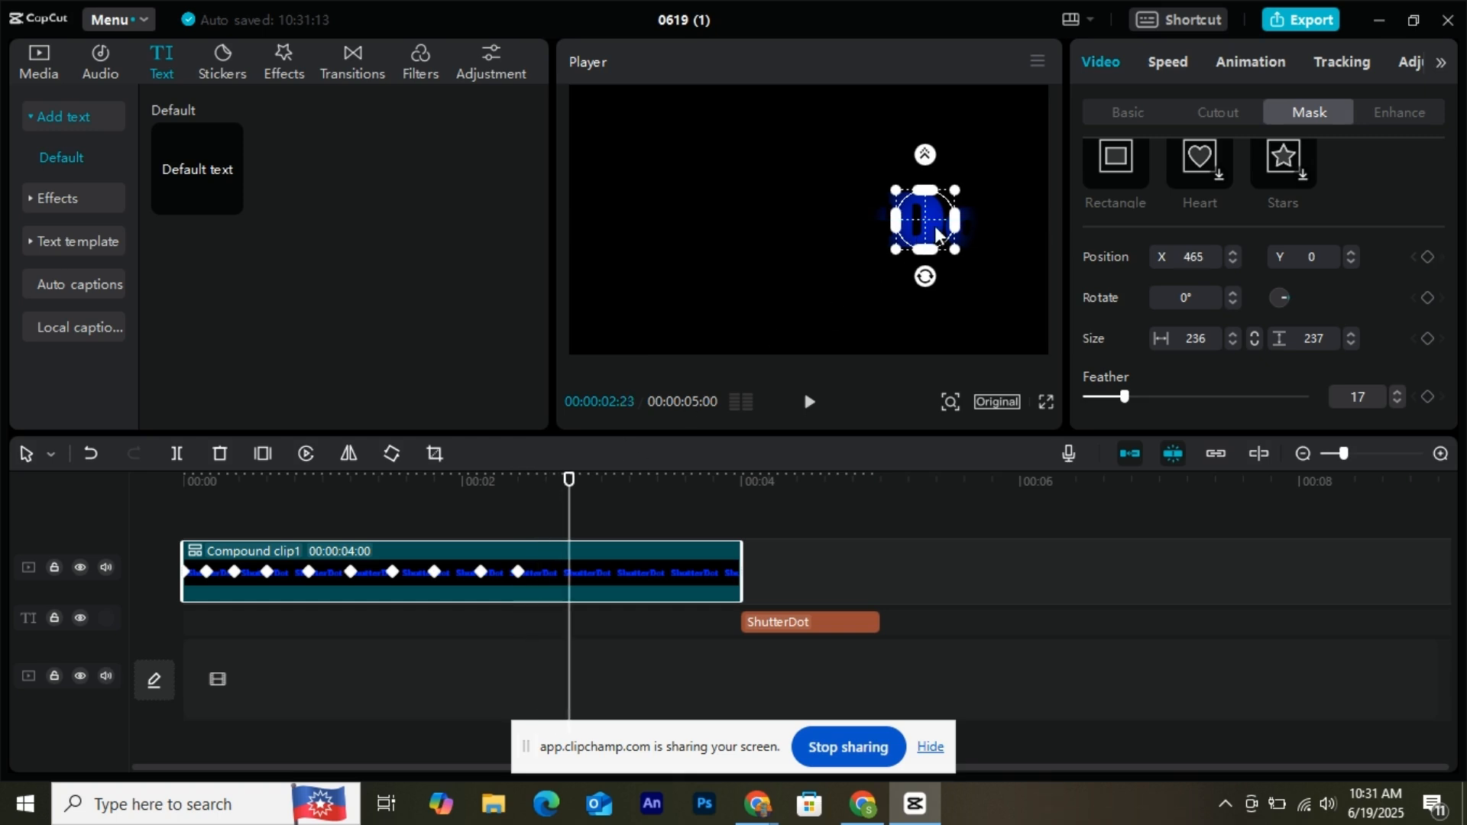
left_click_drag(935, 233, 965, 252)
left_click_drag(575, 486, 612, 479)
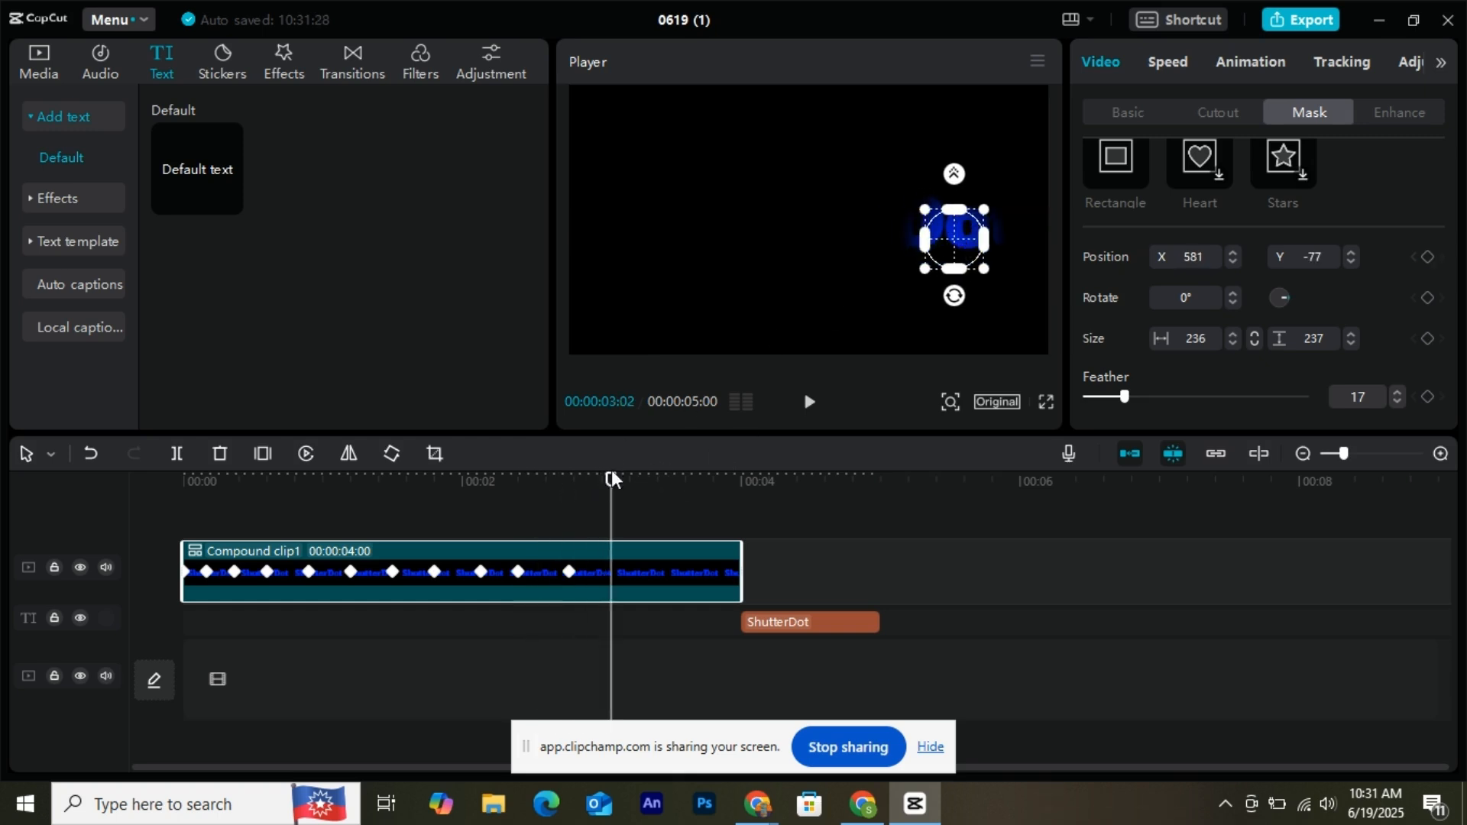
left_click_drag(945, 254, 1009, 249)
left_click(652, 482)
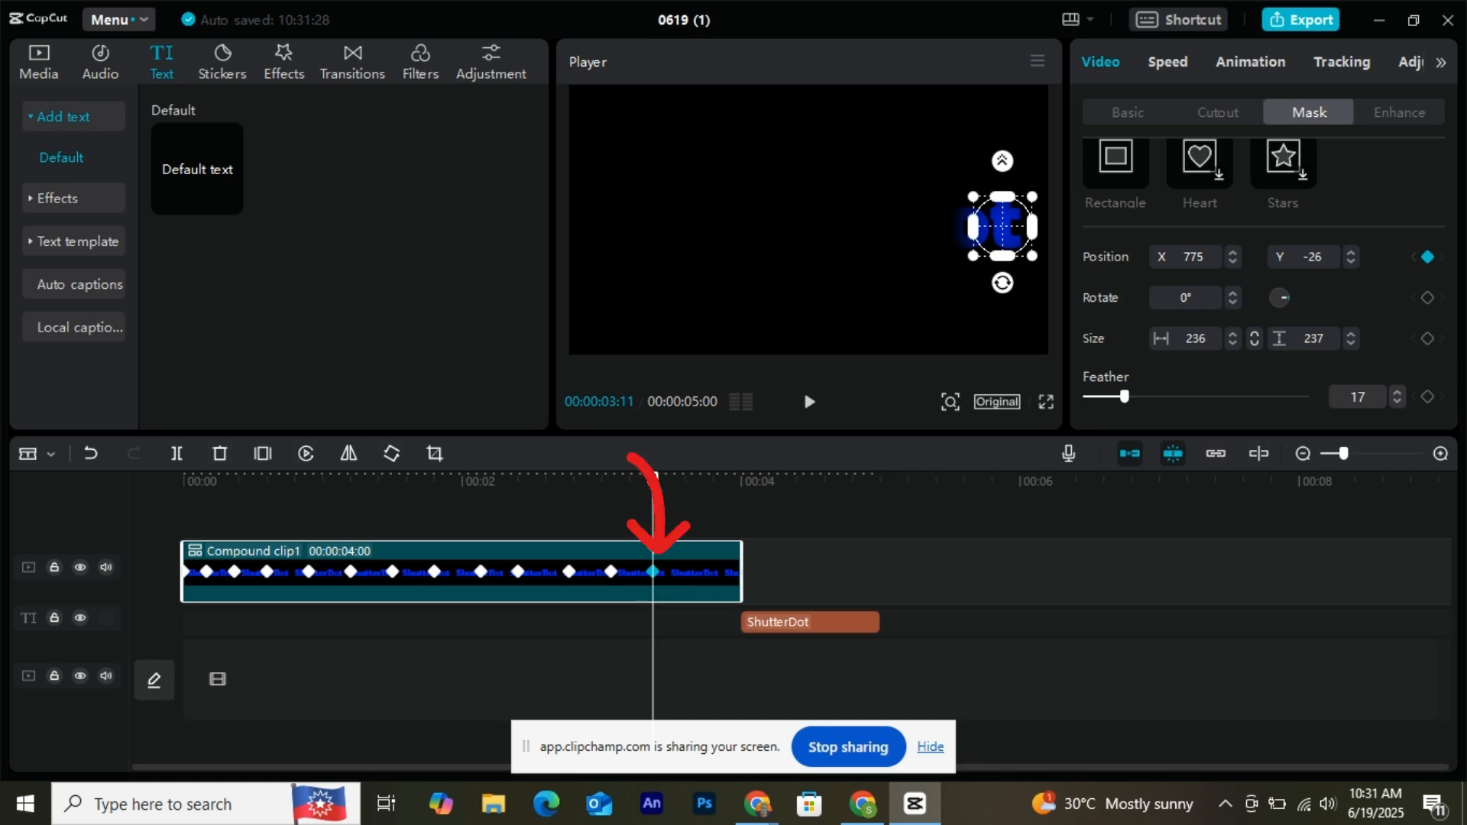
- Split the compound clip at 00:00:03:11 and, at 00:00:03:19, enlarge the second part's mask to about 1851 × 1859 around the whole title
key("ctrl+b")
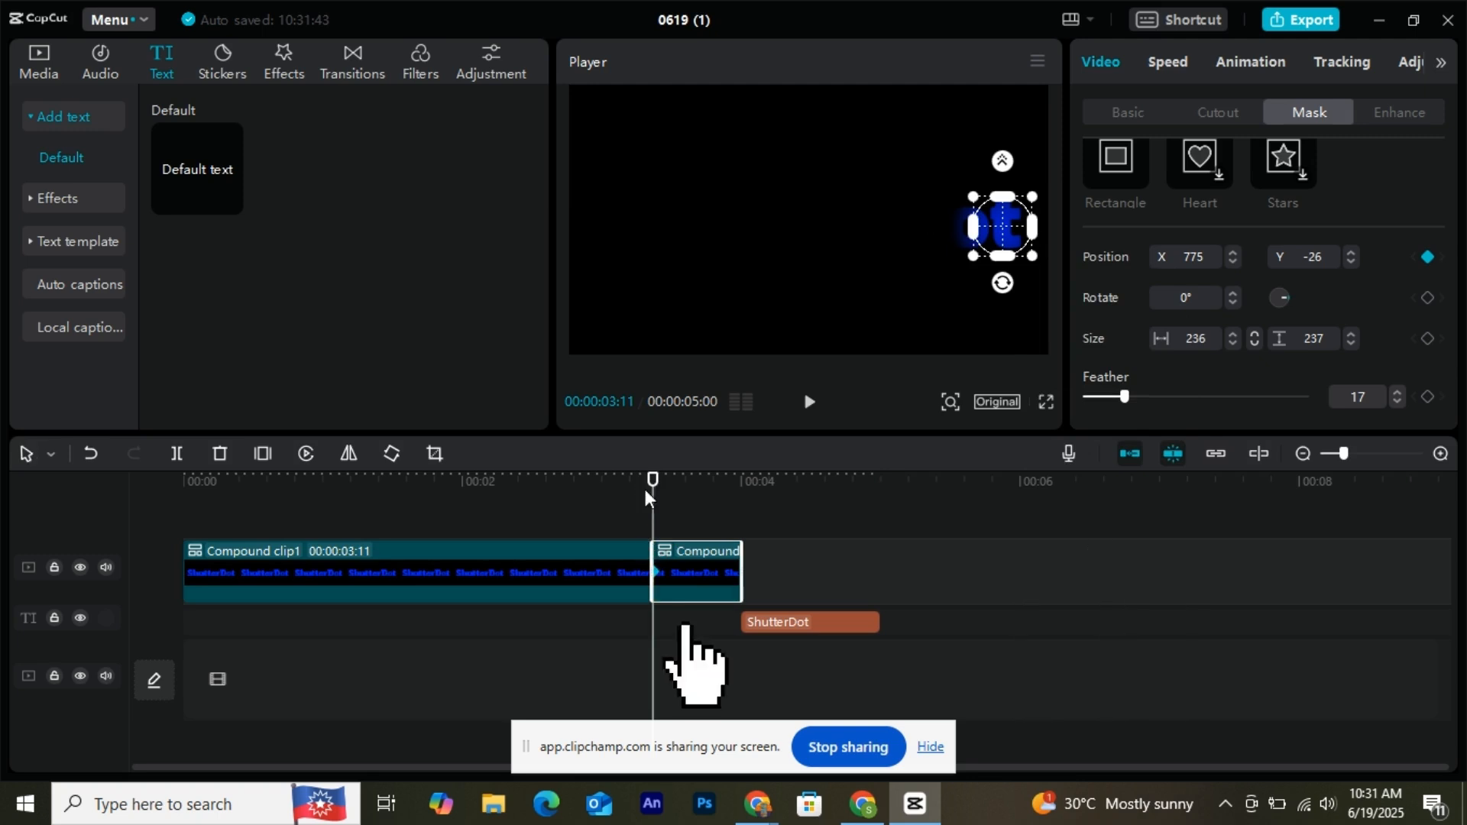
left_click_drag(654, 482, 691, 482)
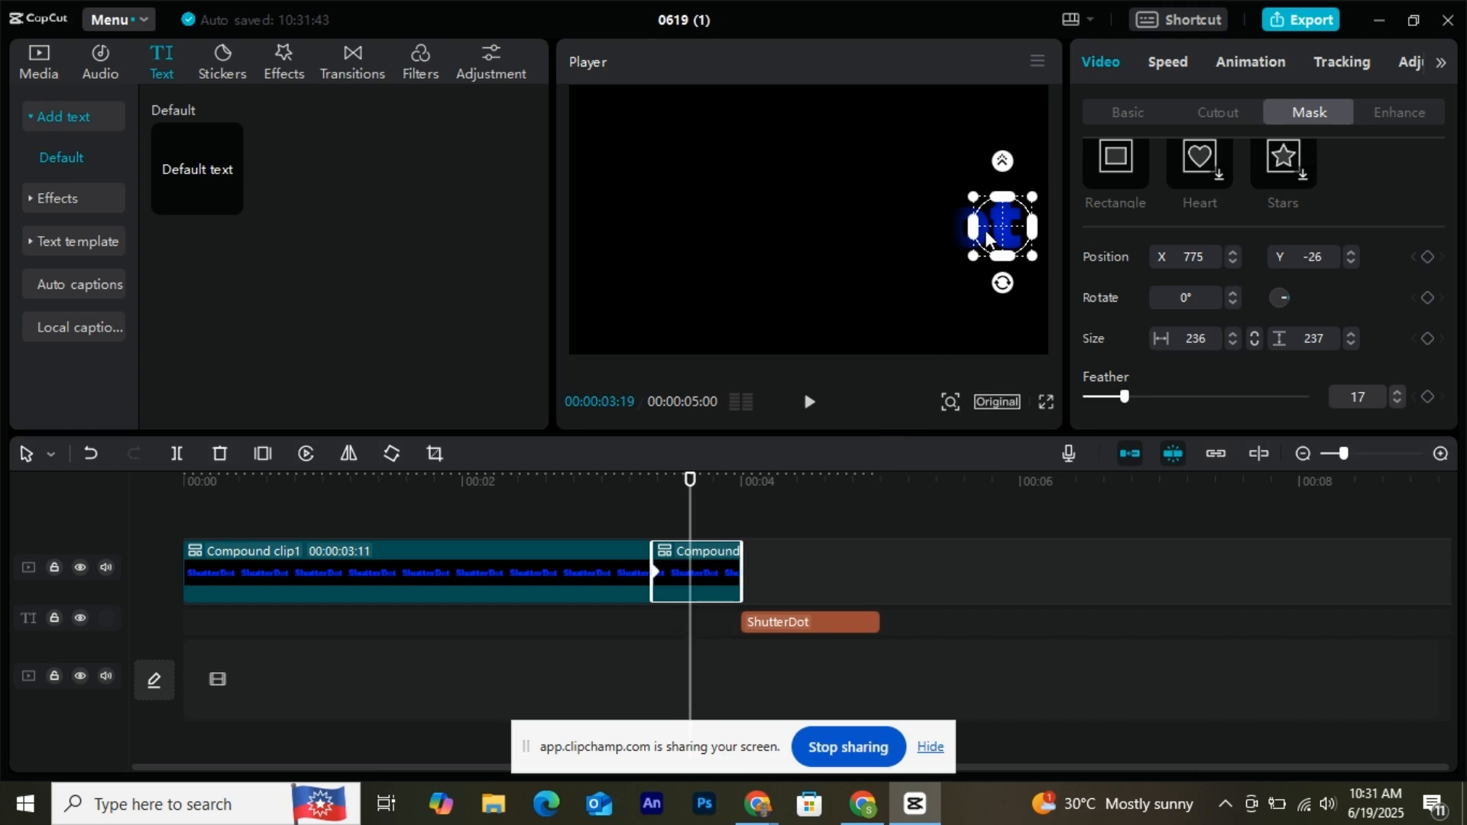
left_click_drag(985, 238, 1047, 280)
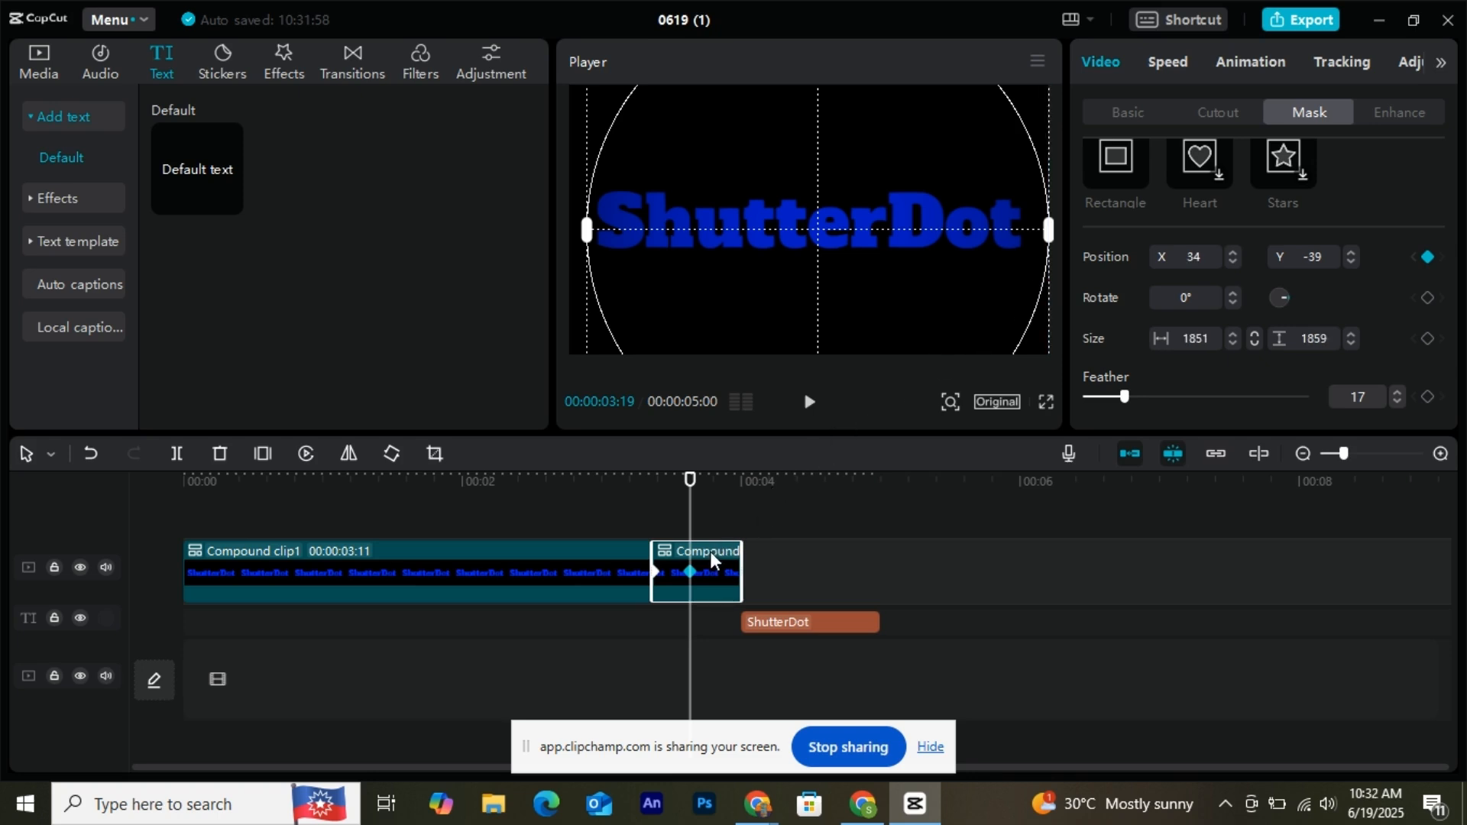
left_click_drag(690, 504, 738, 499)
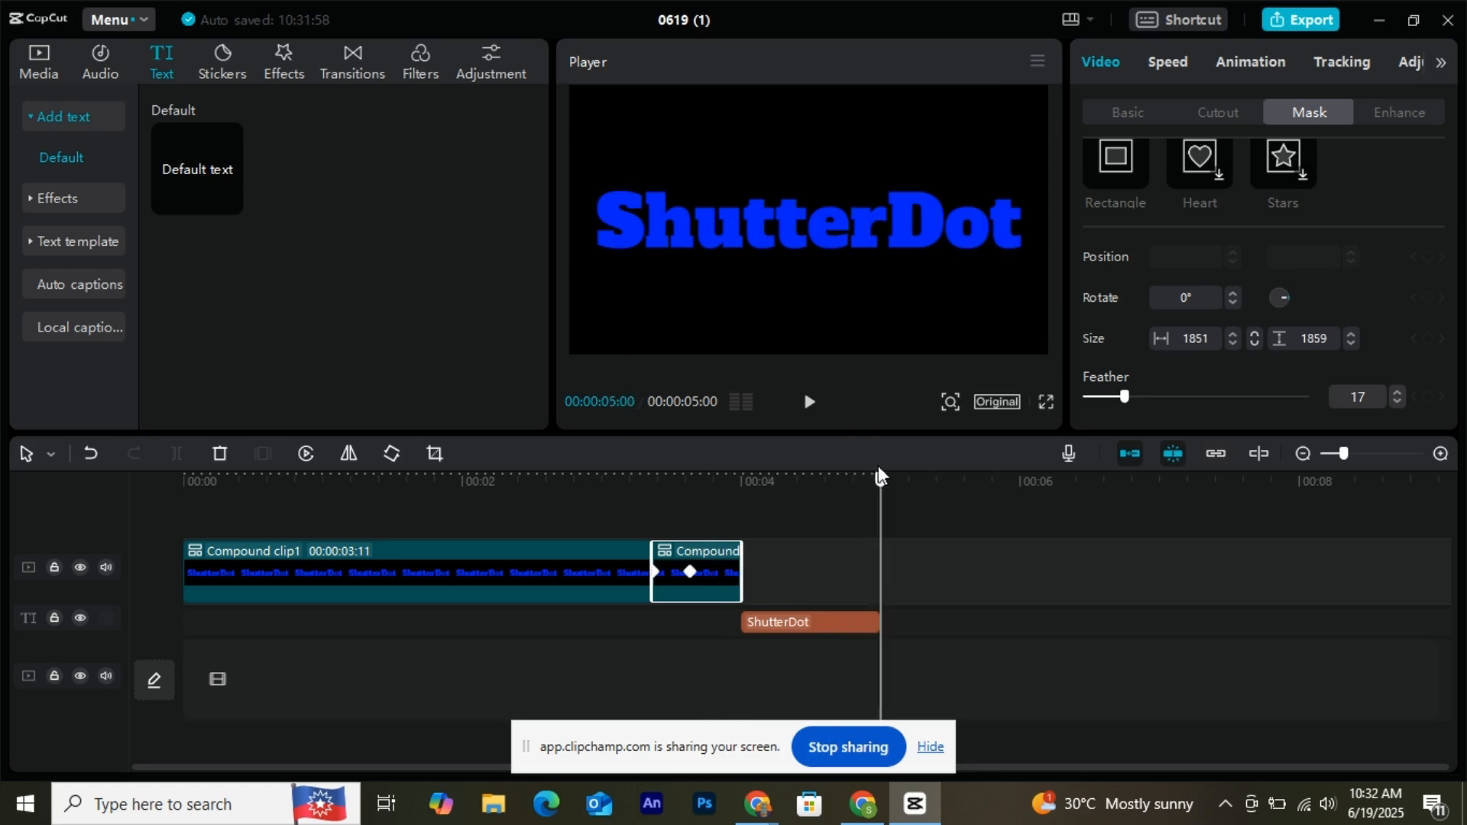
- Play the masked title reveal from the start of the timeline
left_click_drag(657, 484, 187, 484)
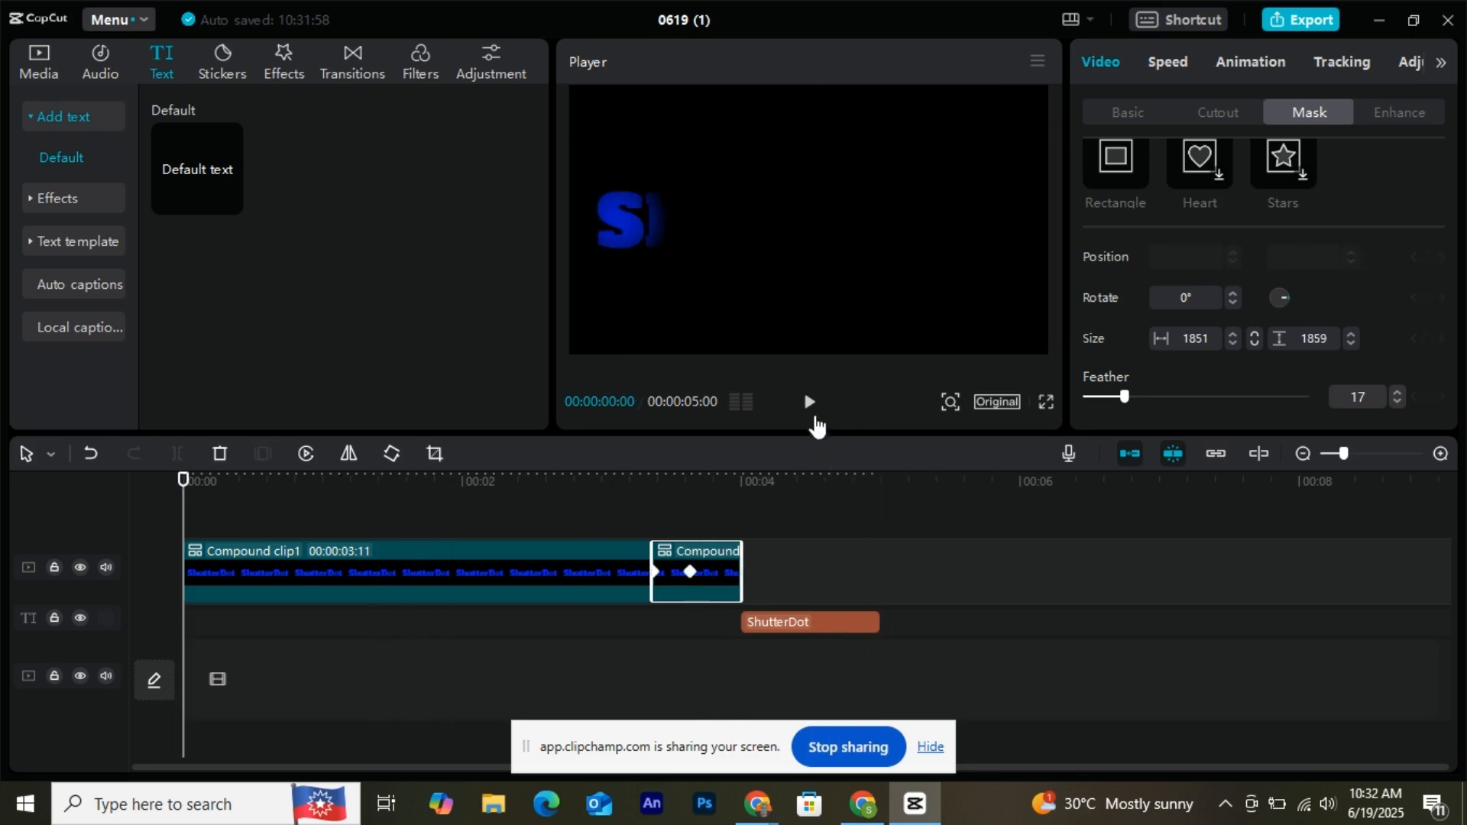
left_click(813, 404)
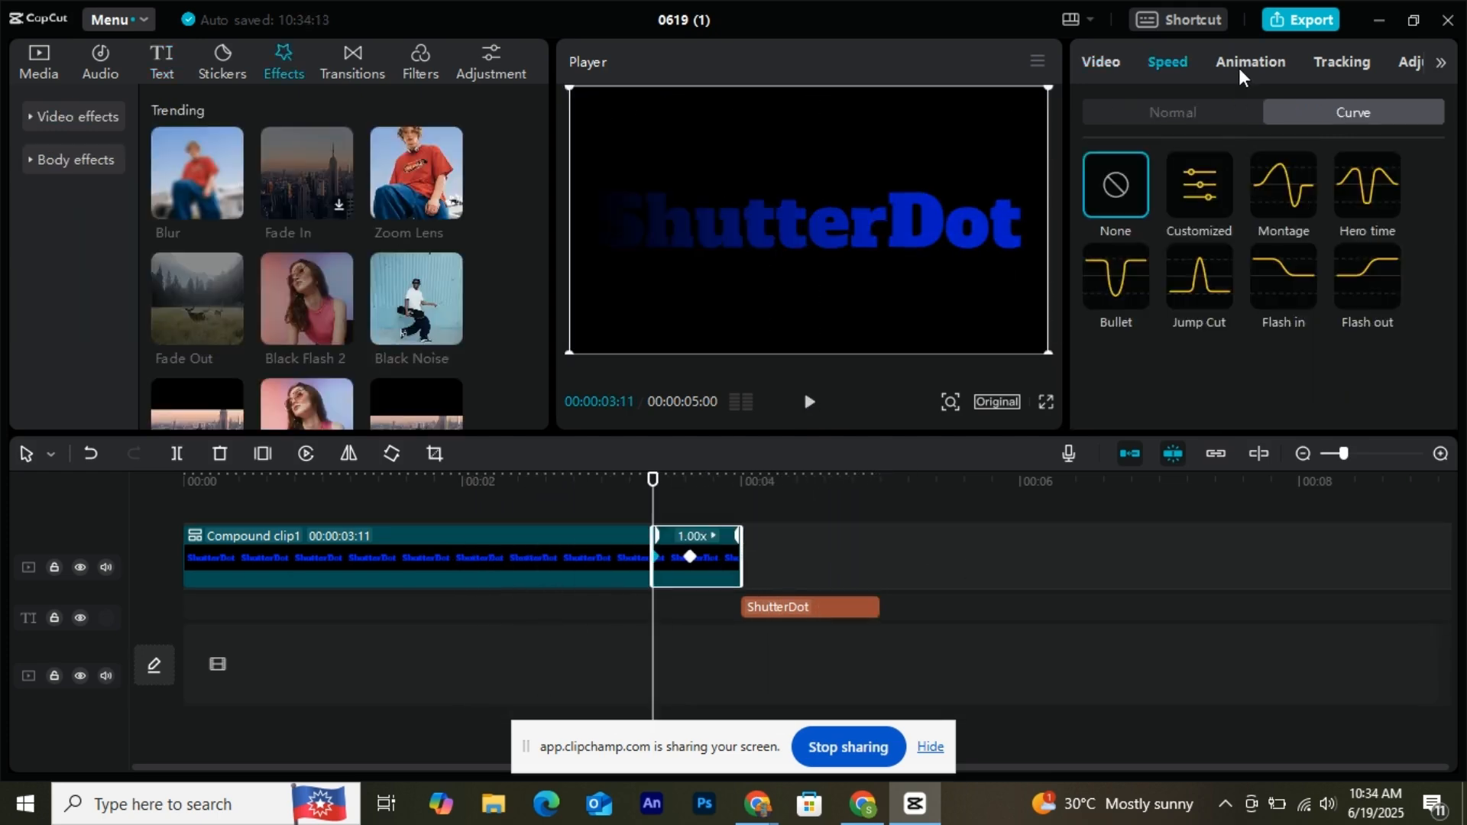
- Apply the Zoom 2 entrance animation to the second part of the compound clip and play back the result
left_click(1239, 64)
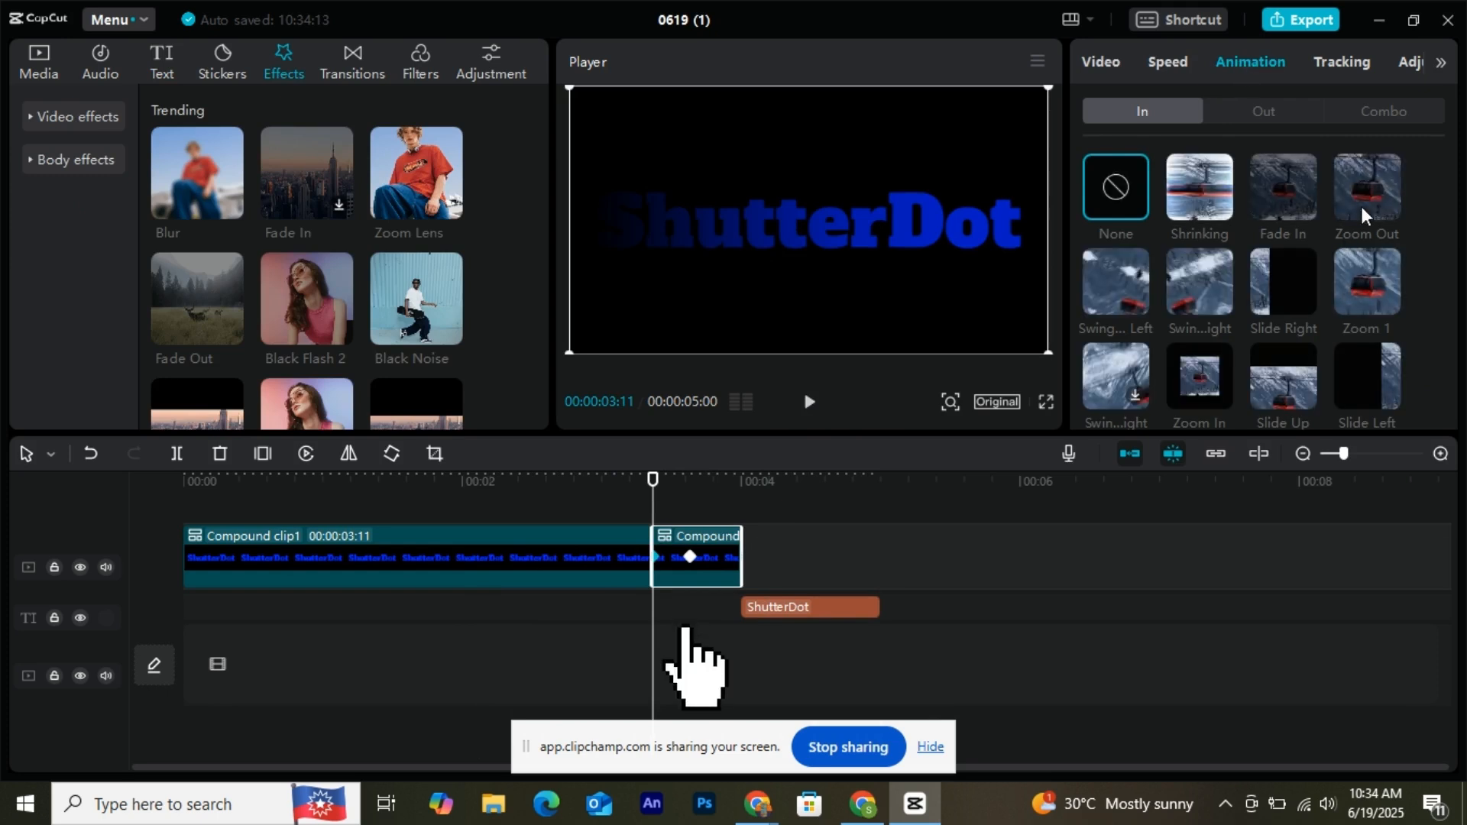
scroll(1261, 344, "down", 5)
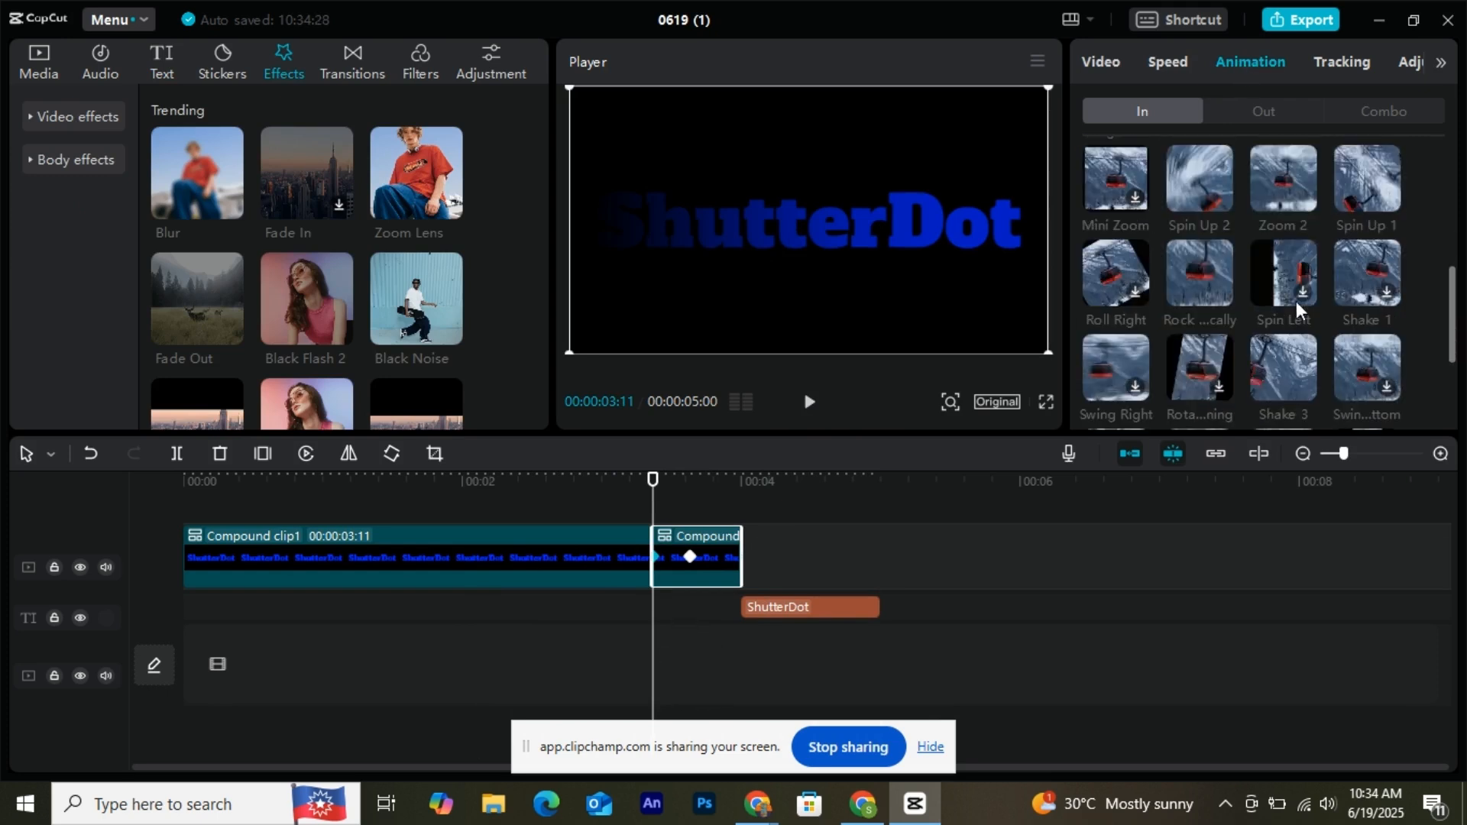
left_click(1280, 196)
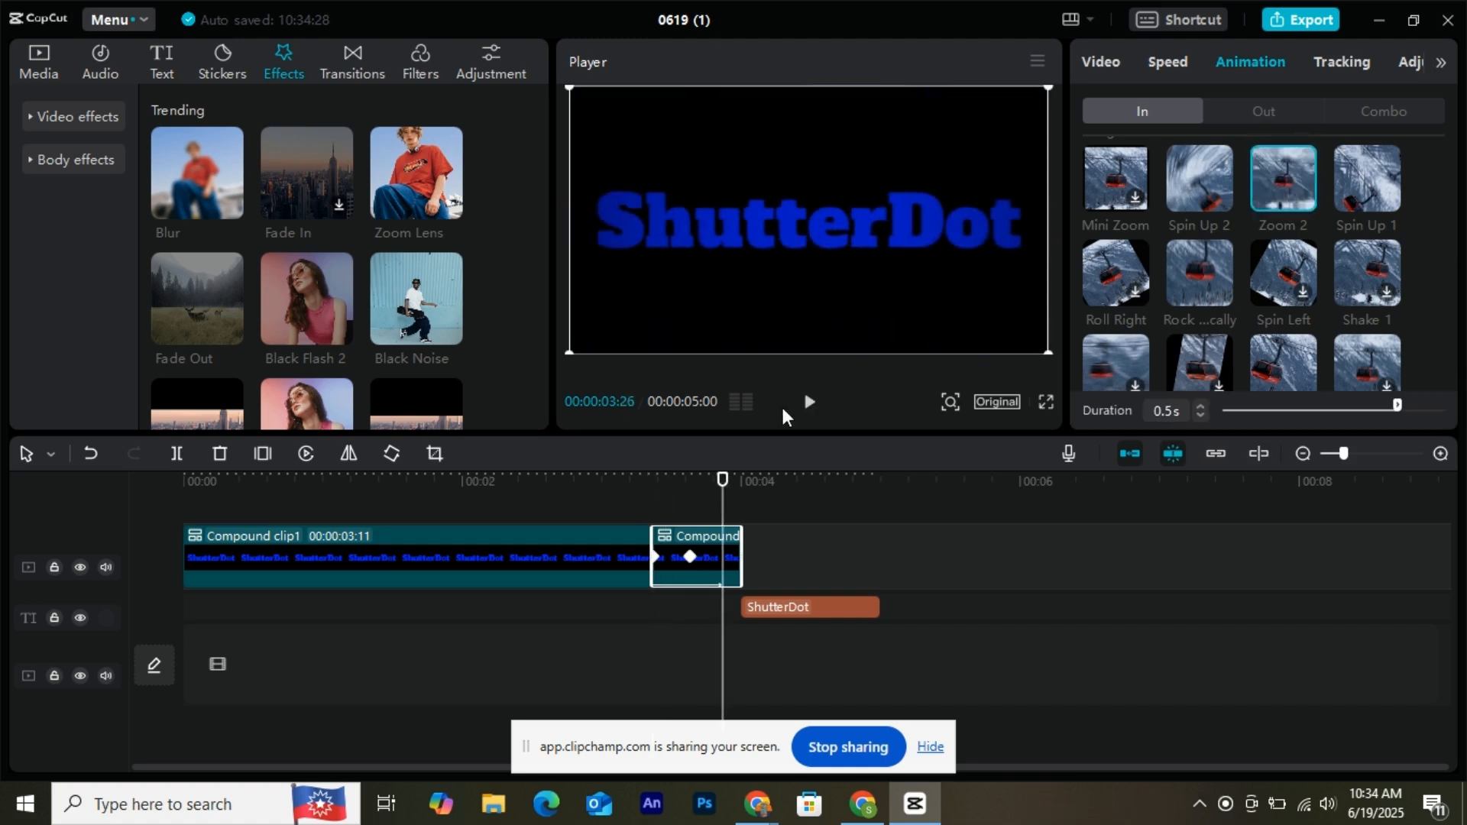
left_click(590, 493)
left_click(809, 402)
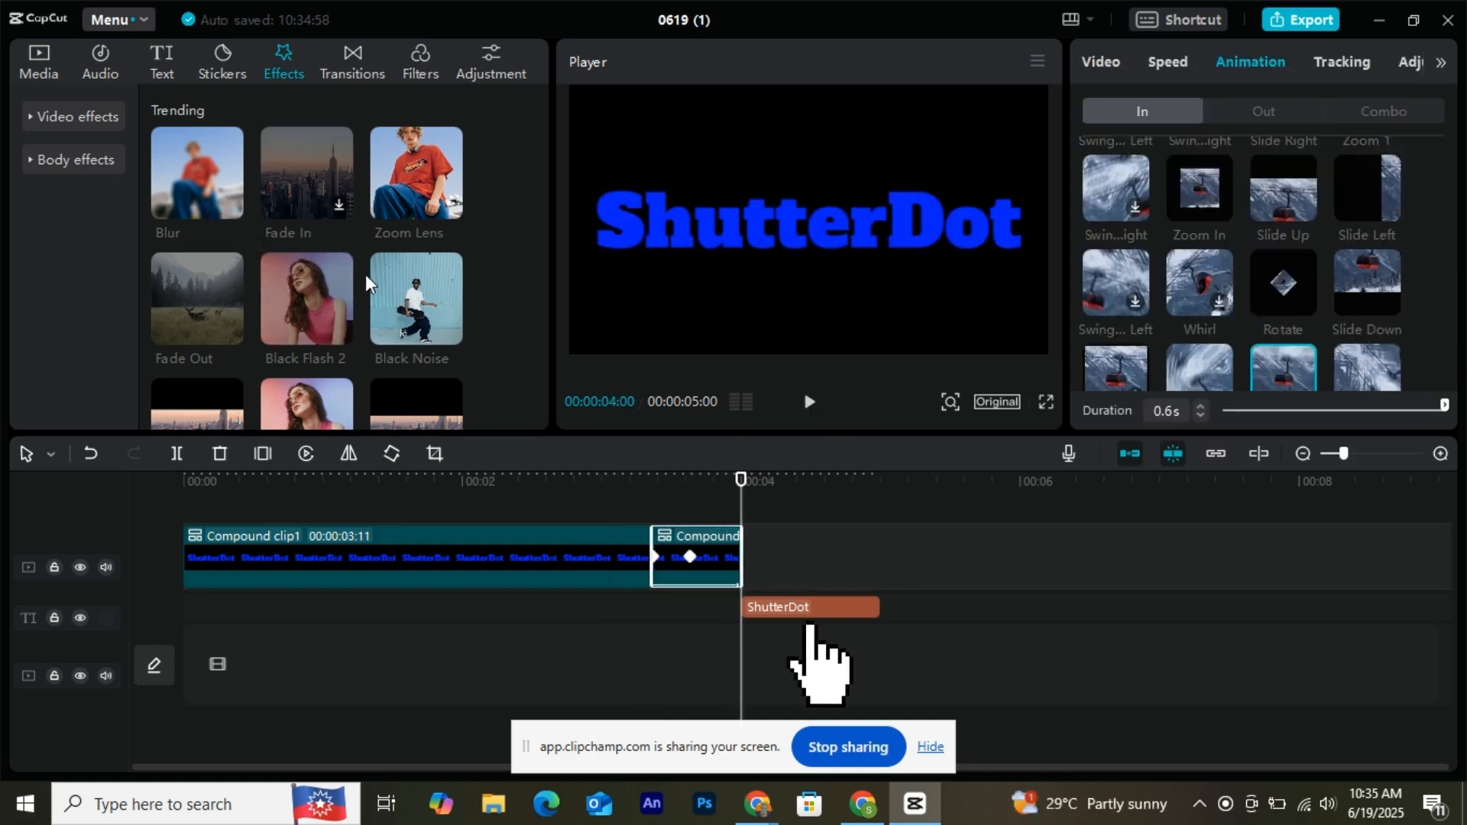
- Add the Chromo-zoom effect at 00:00:04:00 over the title text, shorten it to about 0.4 seconds and preview it
scroll(366, 277, "down", 5)
scroll(368, 282, "down", 5)
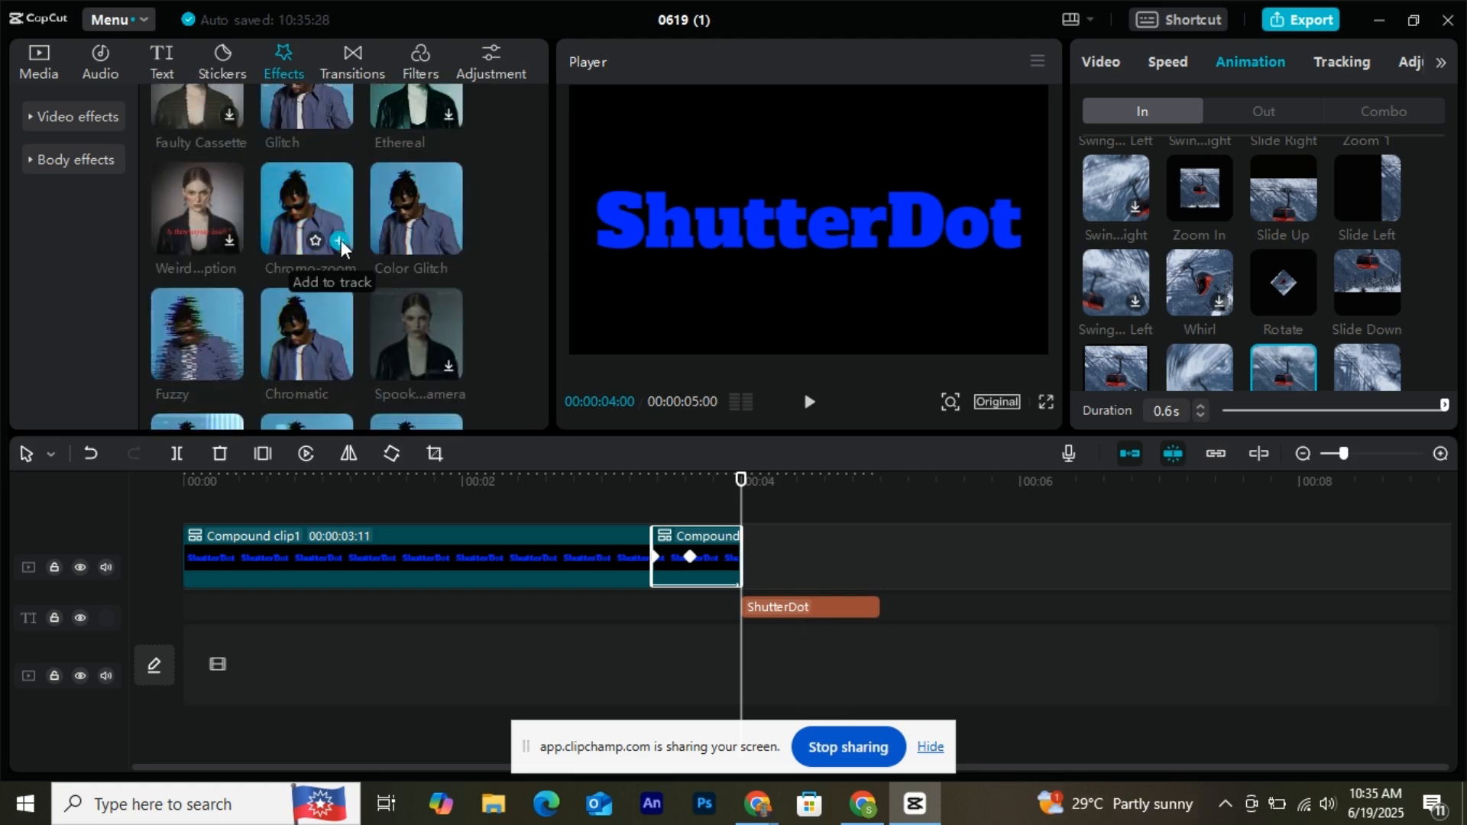
left_click(341, 240)
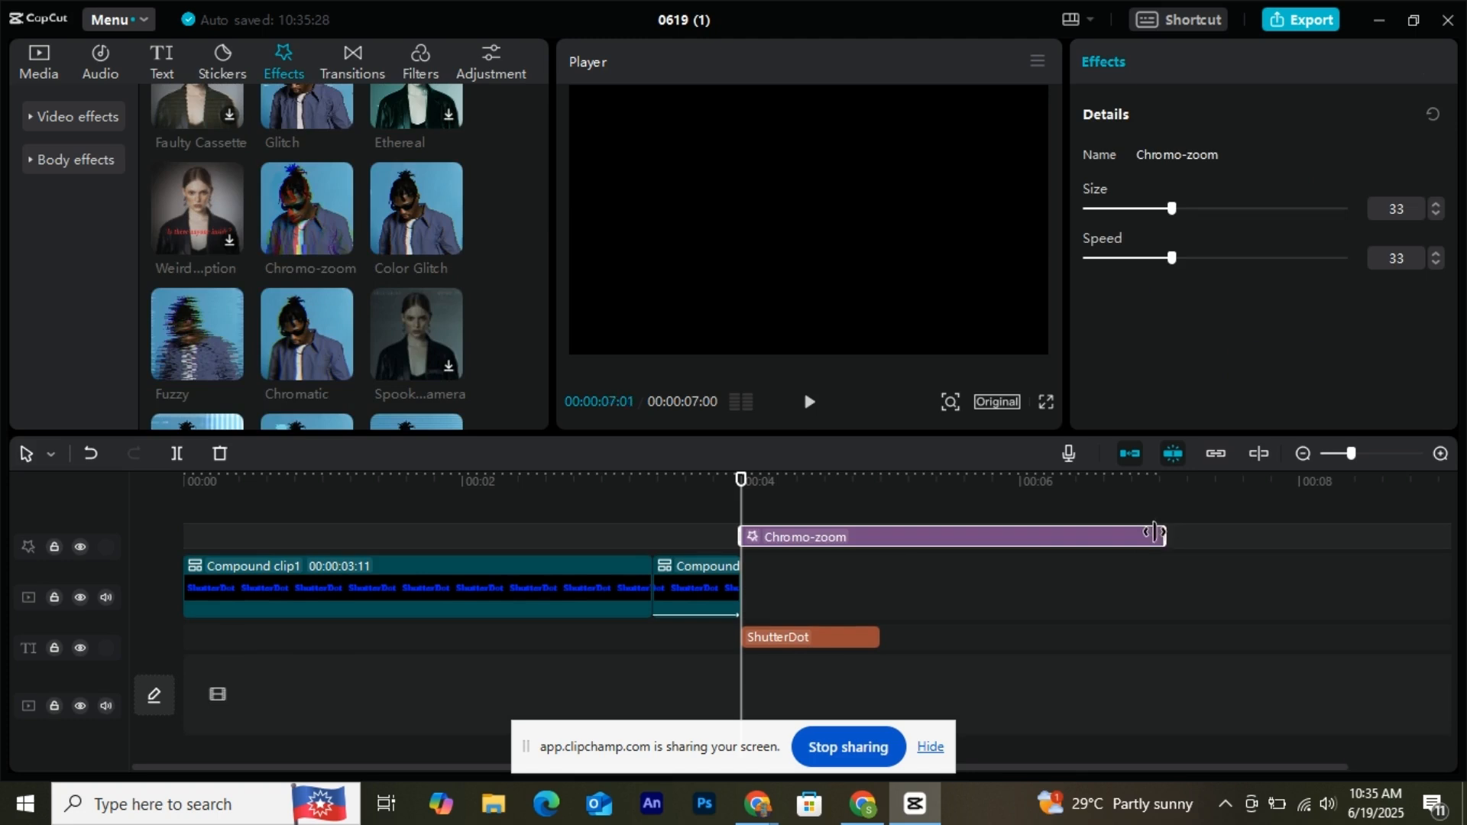
left_click_drag(1161, 536, 794, 544)
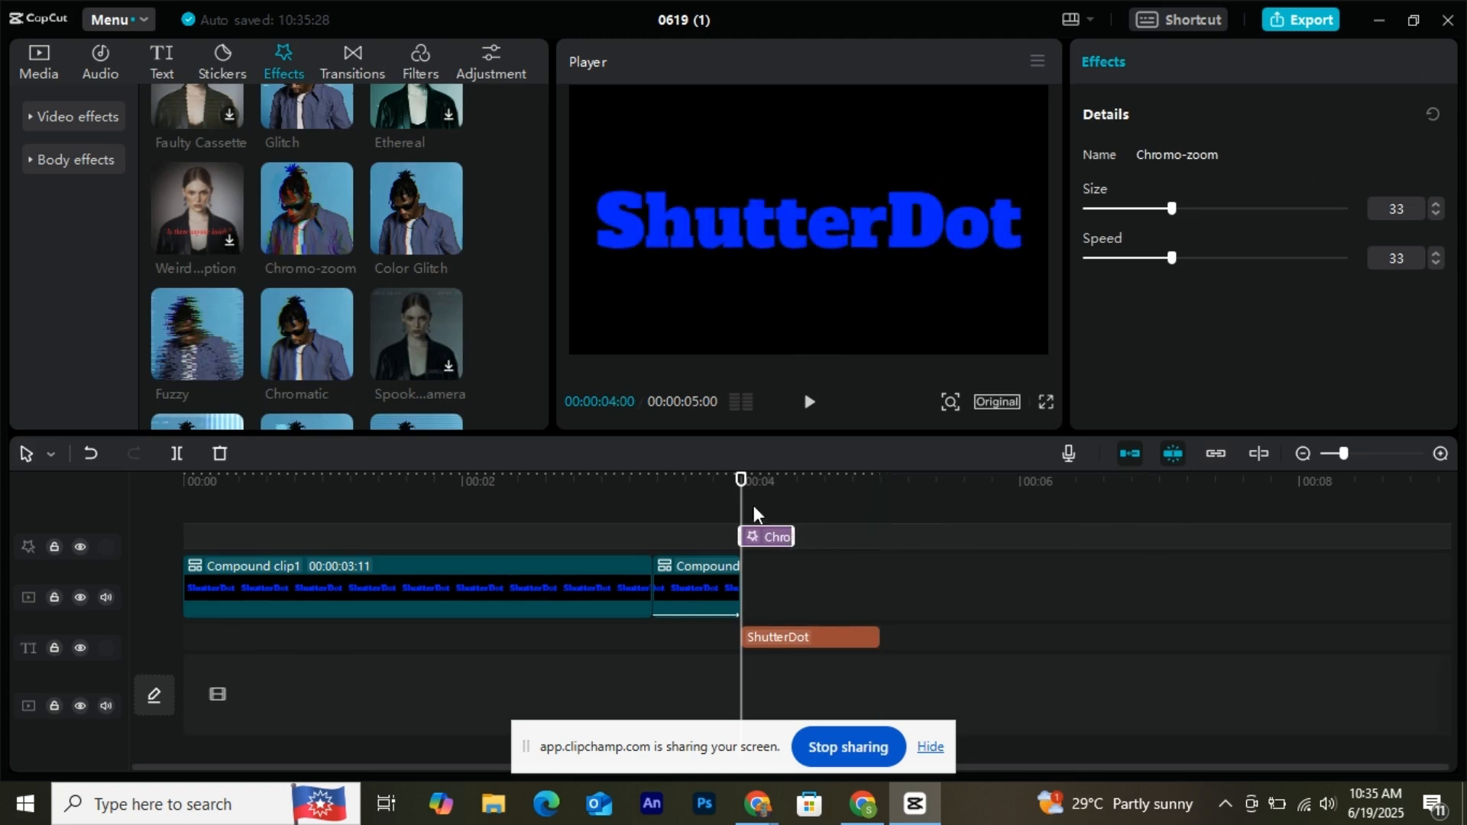
left_click(808, 403)
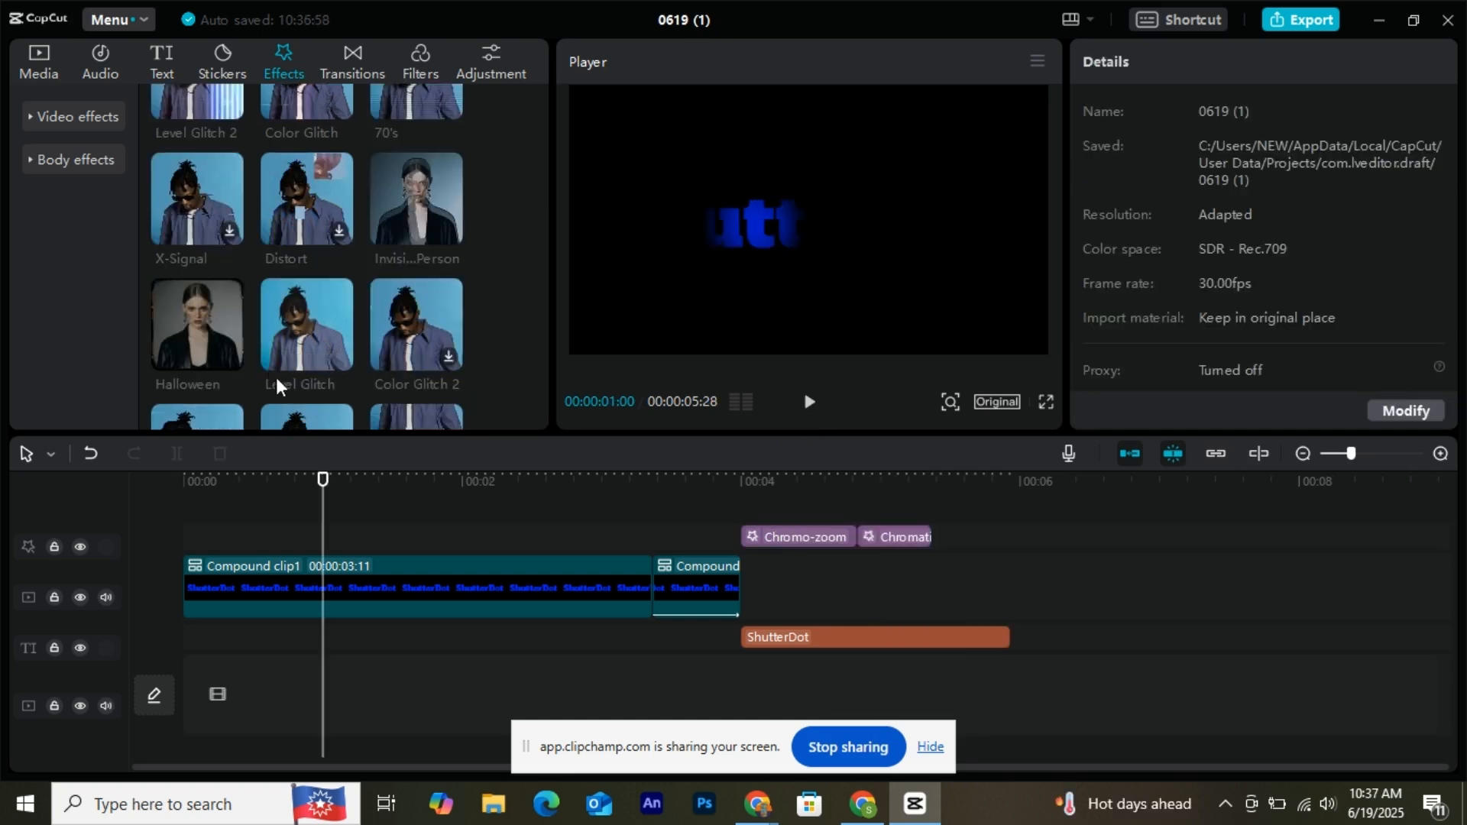
- Add the Cut video effect at 00:00:01:00 and delete the Chromo-zoom effect from the timeline
scroll(277, 378, "down", 3)
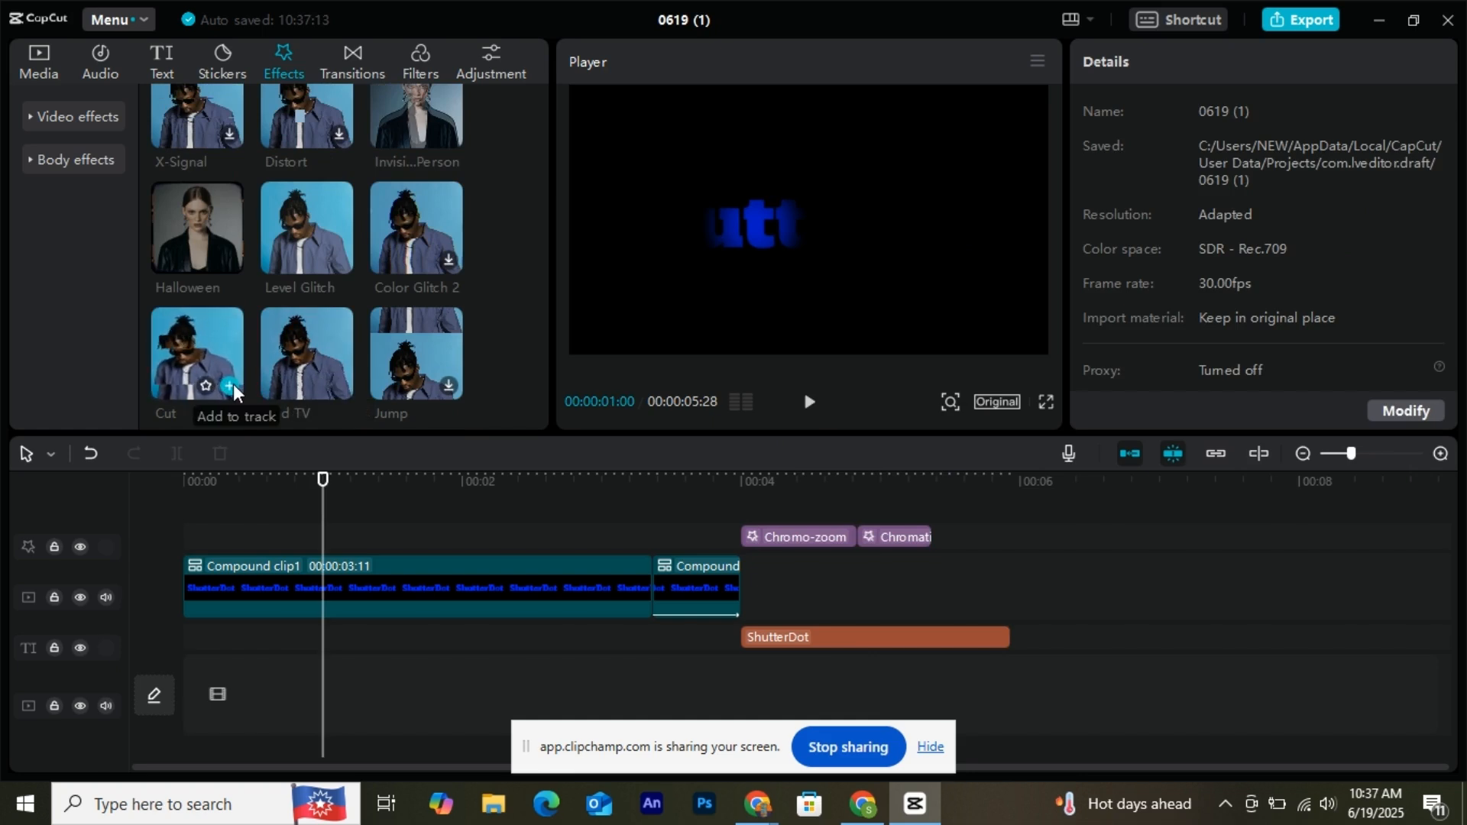
left_click(230, 385)
left_click(800, 539)
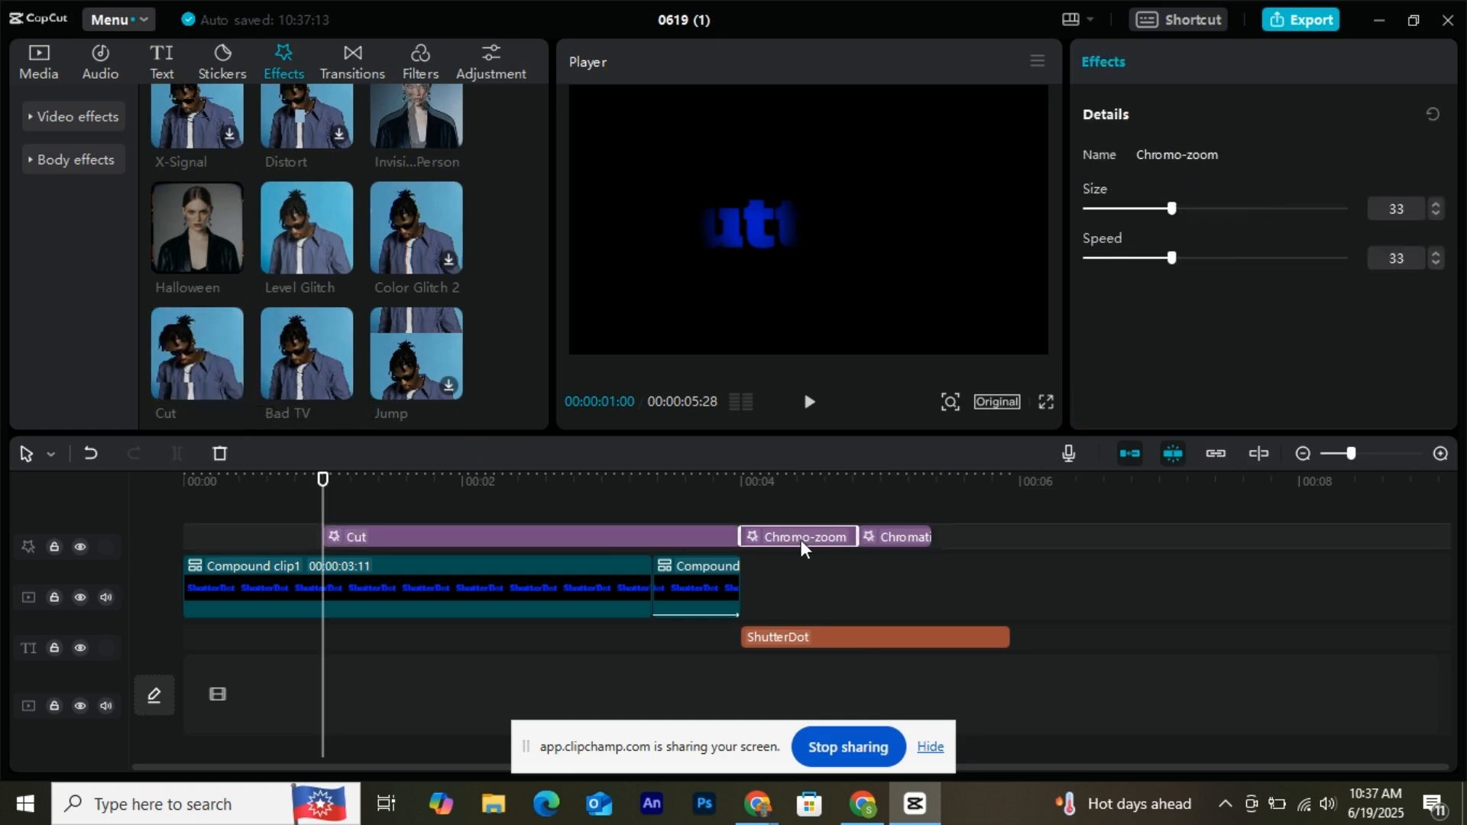
key("Delete")
- Fit the Cut effect between the start of the title text and the Chromatic effect, and play that section
left_click_drag(586, 538, 702, 533)
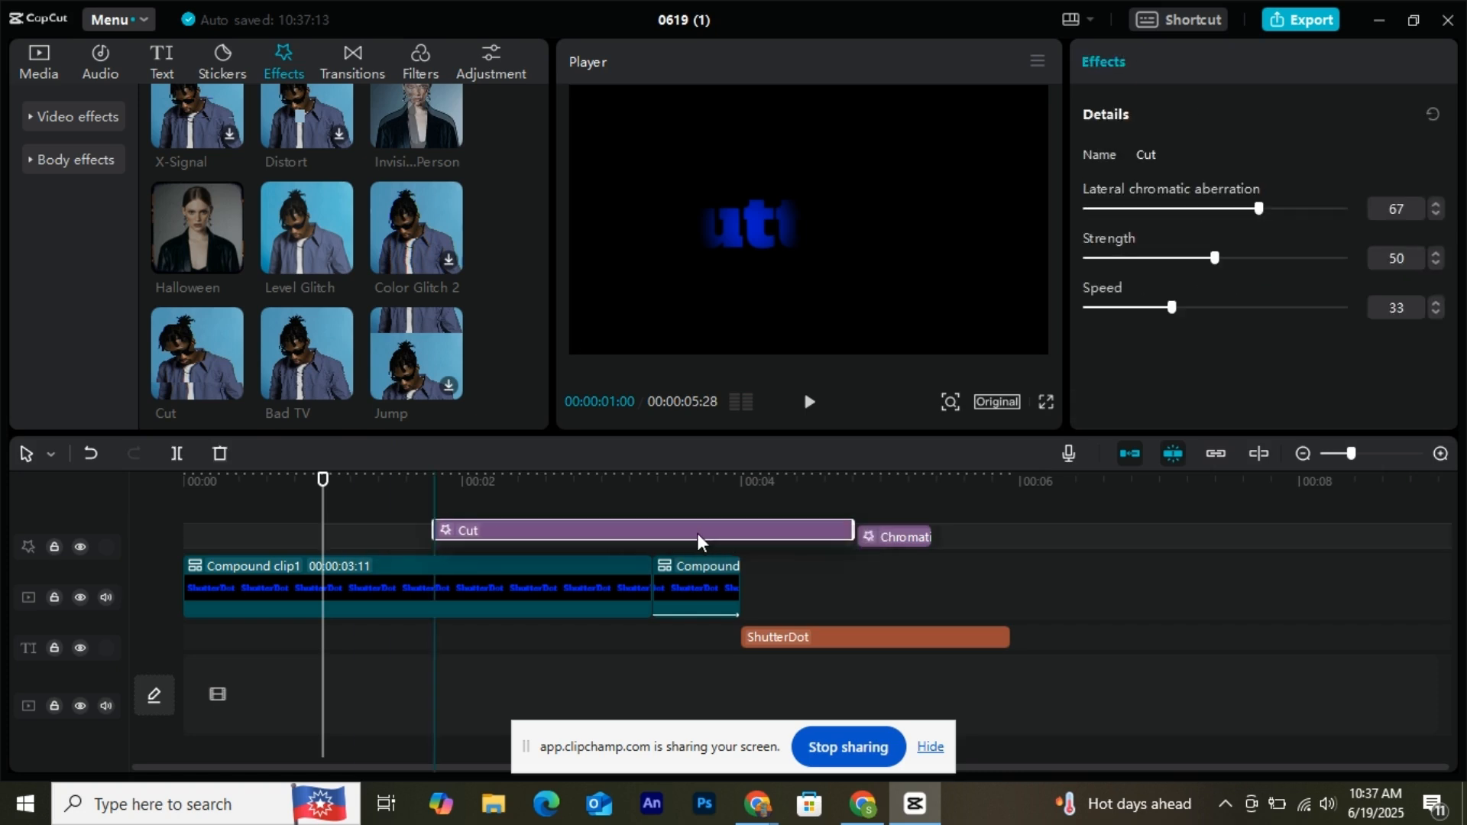
left_click_drag(699, 533, 698, 534)
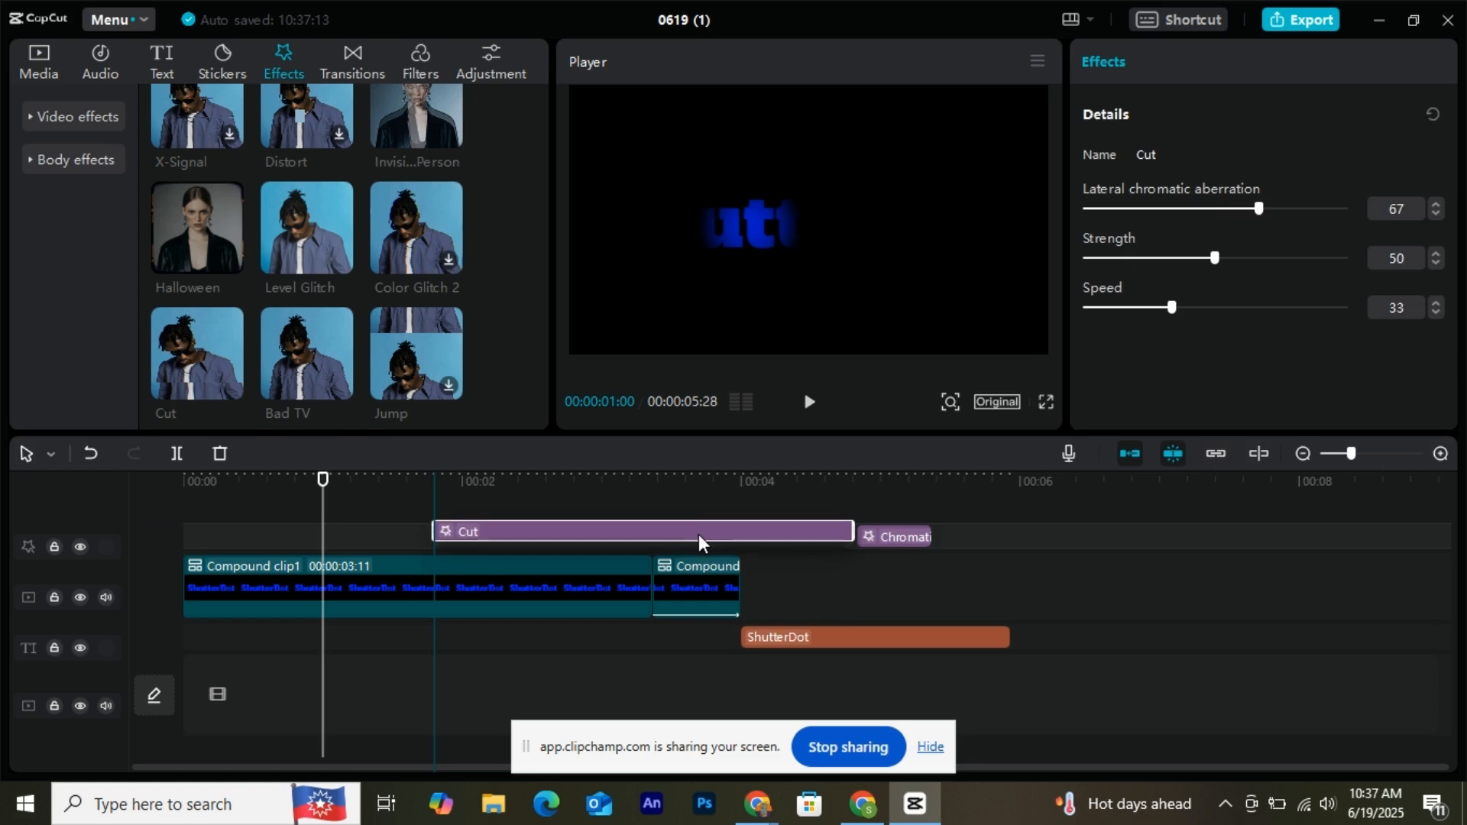
left_click_drag(440, 535, 742, 548)
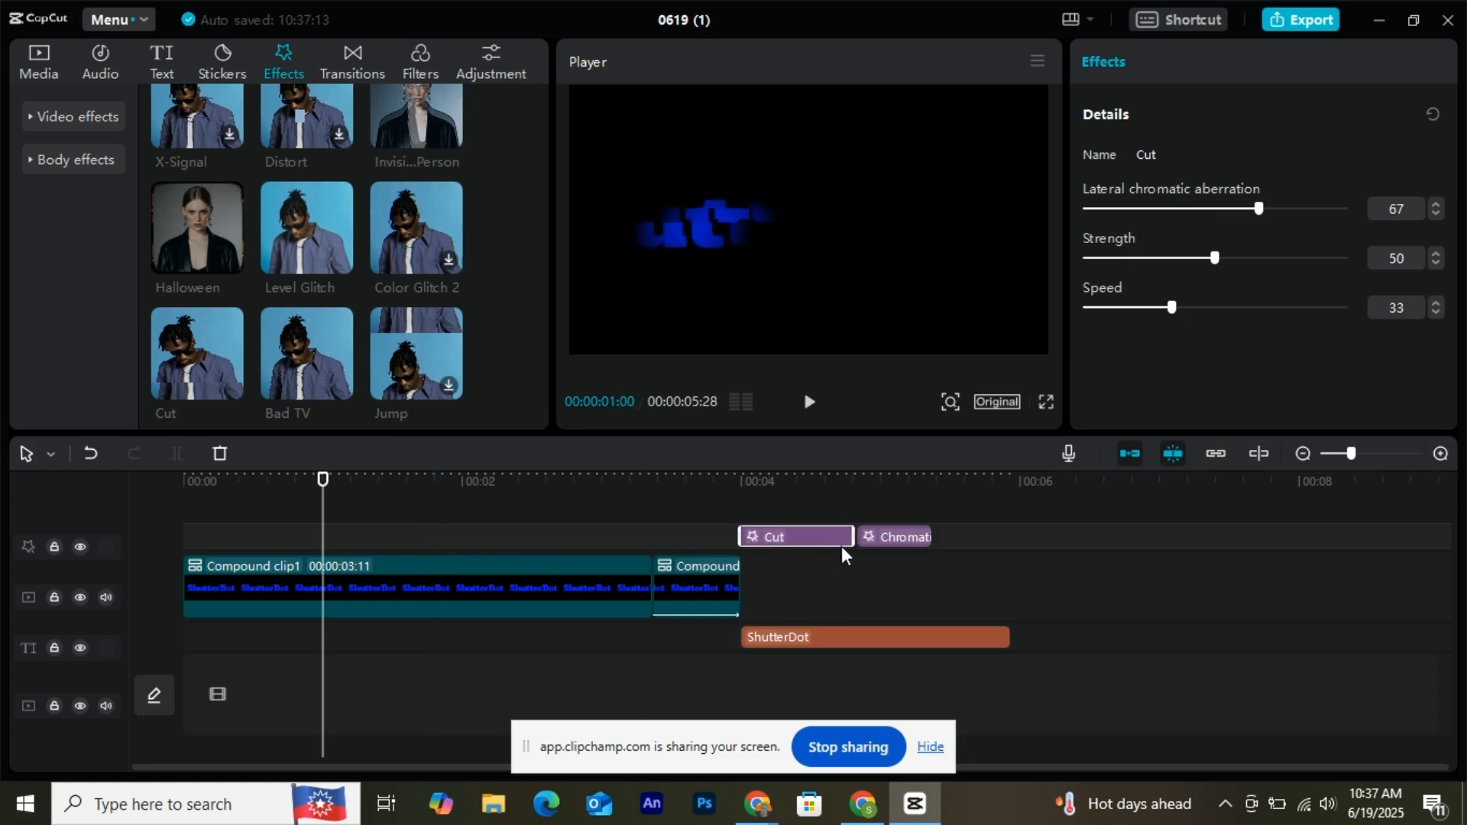
left_click_drag(851, 540, 858, 539)
left_click(732, 482)
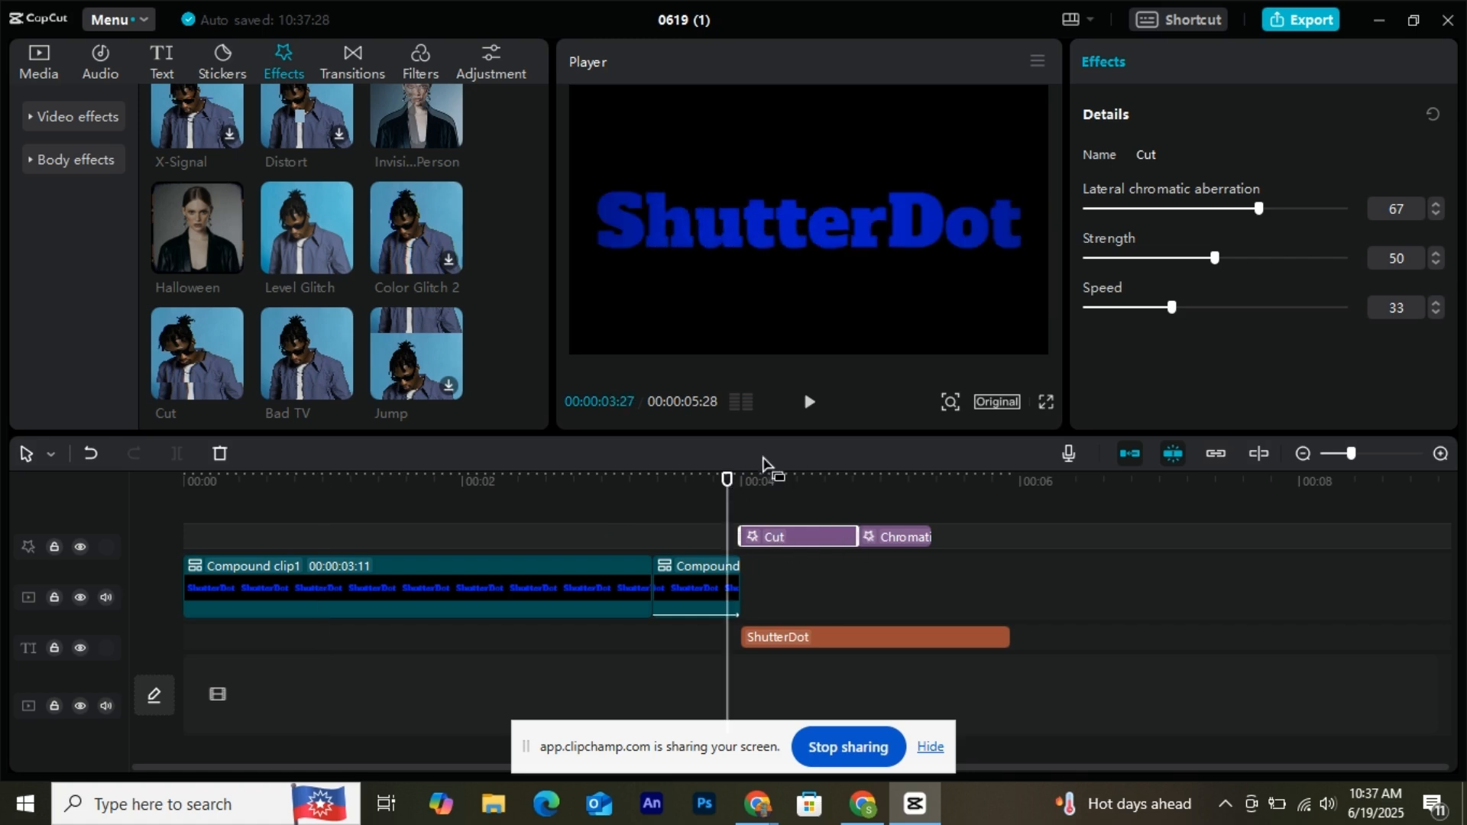
left_click(809, 402)
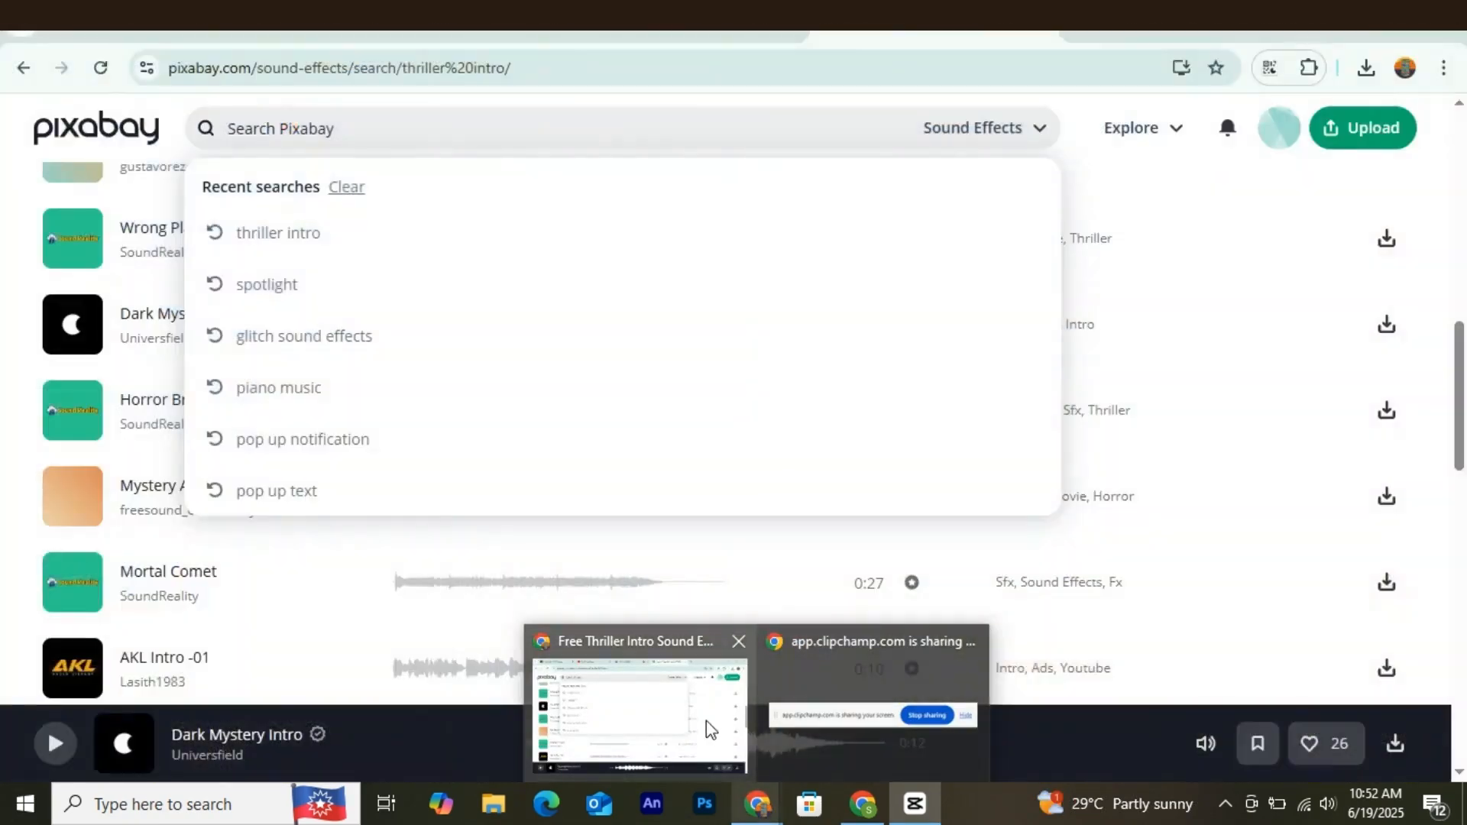
- Switch to Pixabay in Chrome and search its sound effects for "thriller intro"
left_click(706, 721)
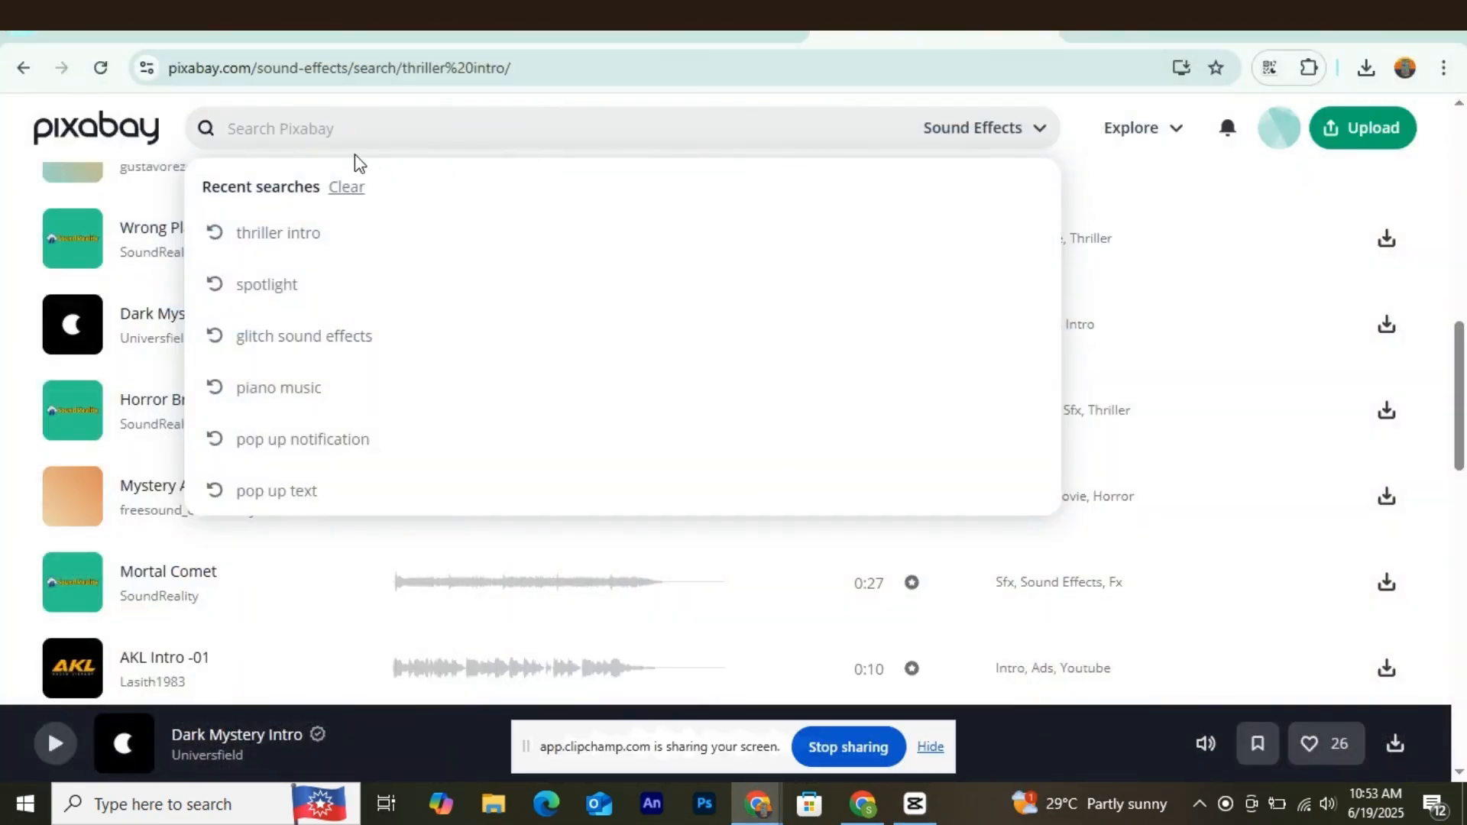
type("THRILL")
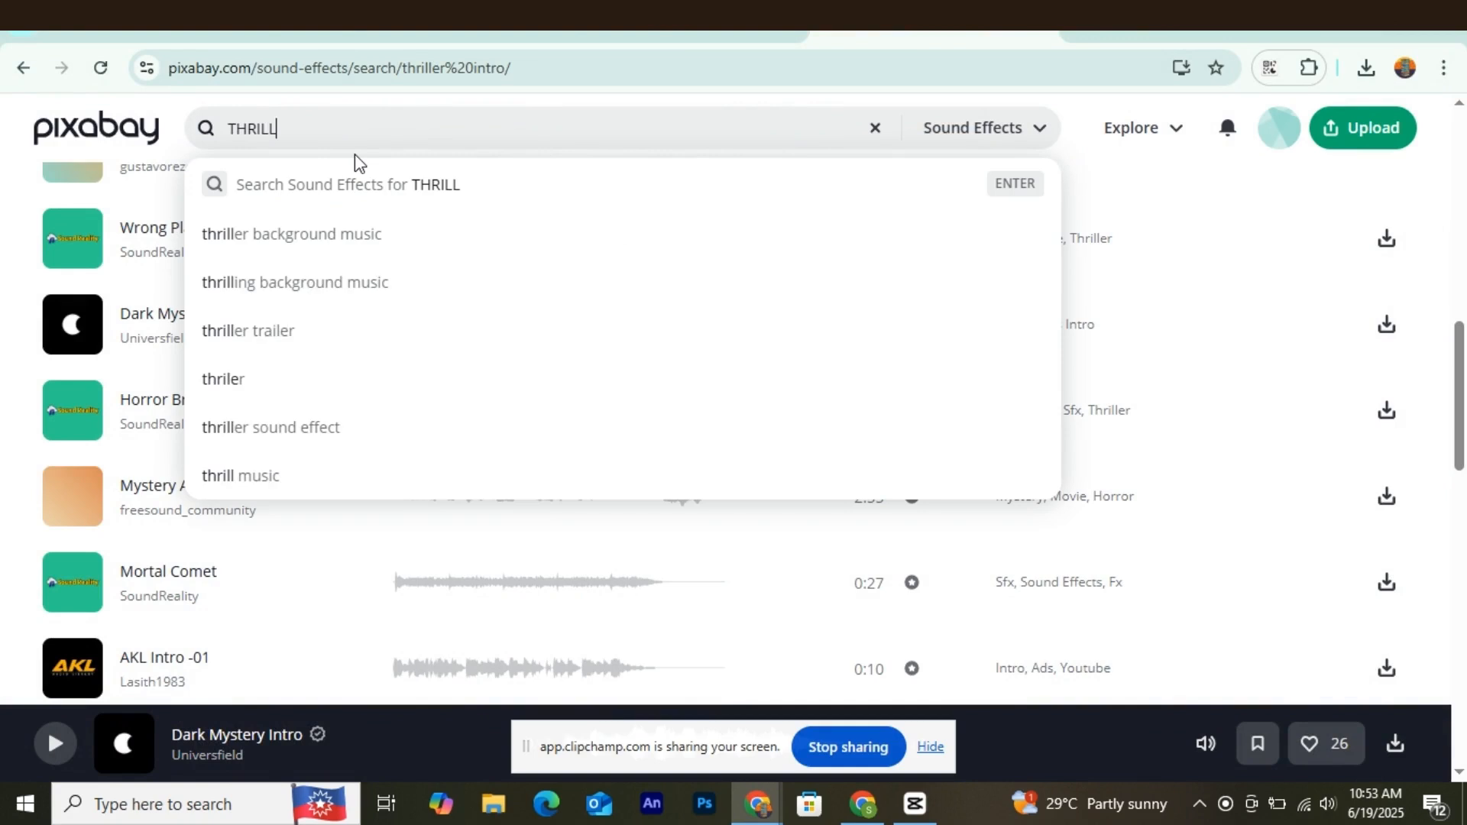
type("ER INTRO")
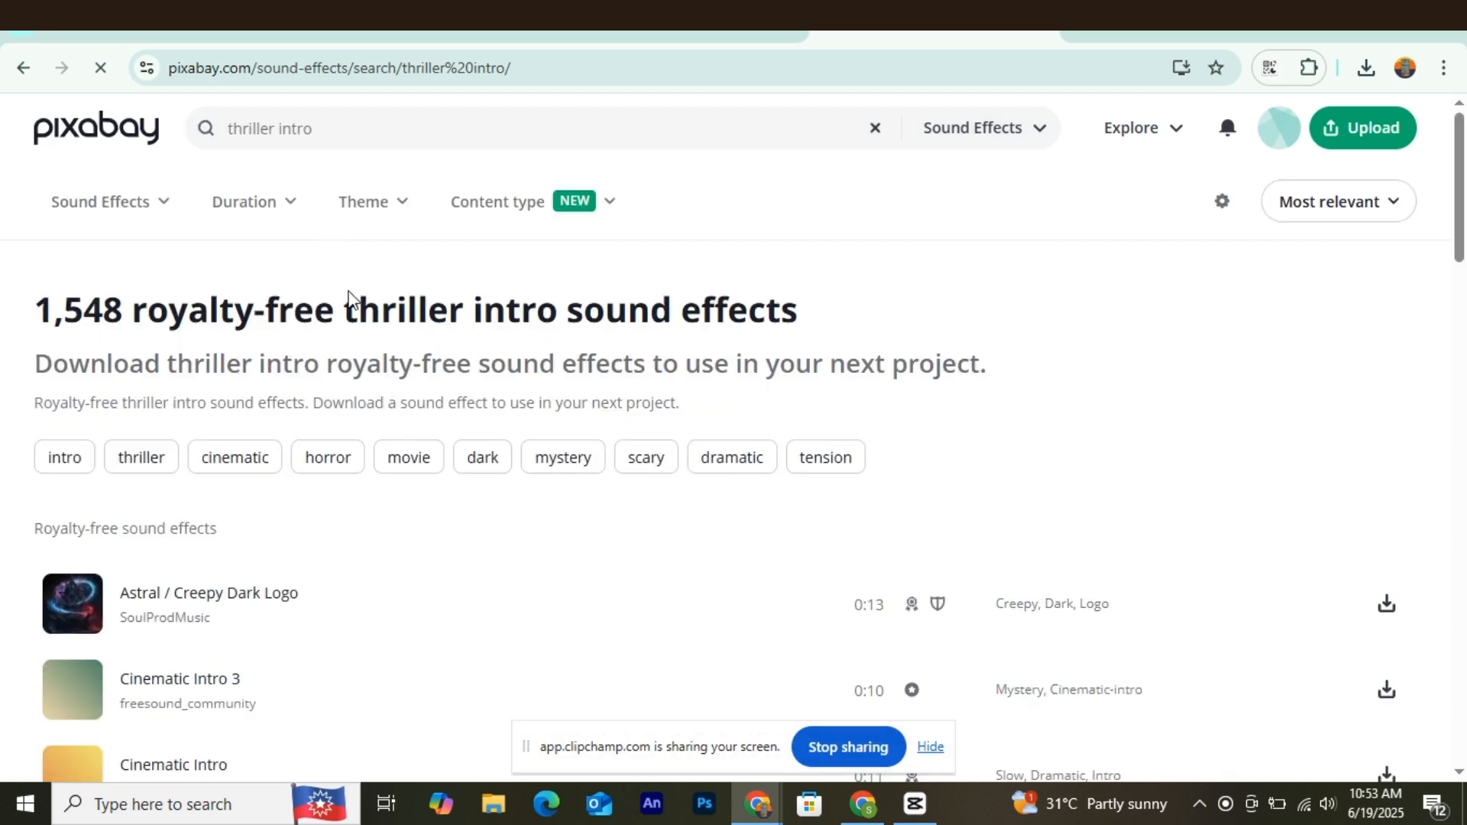
- Find "Dark Mystery Intro" among the thriller intro sound effects and download it
scroll(451, 497, "down", 5)
scroll(489, 497, "down", 5)
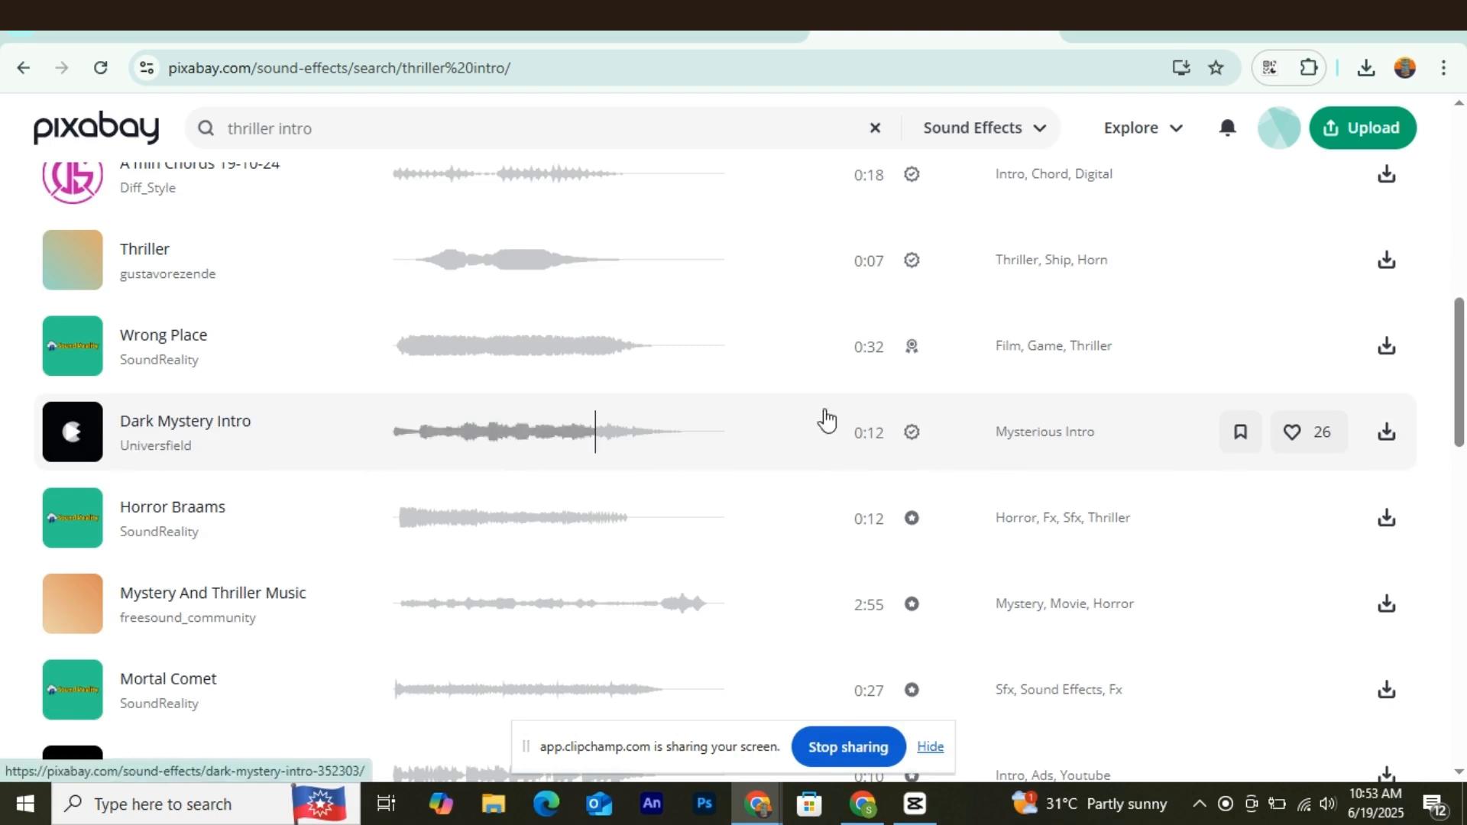
left_click(1388, 432)
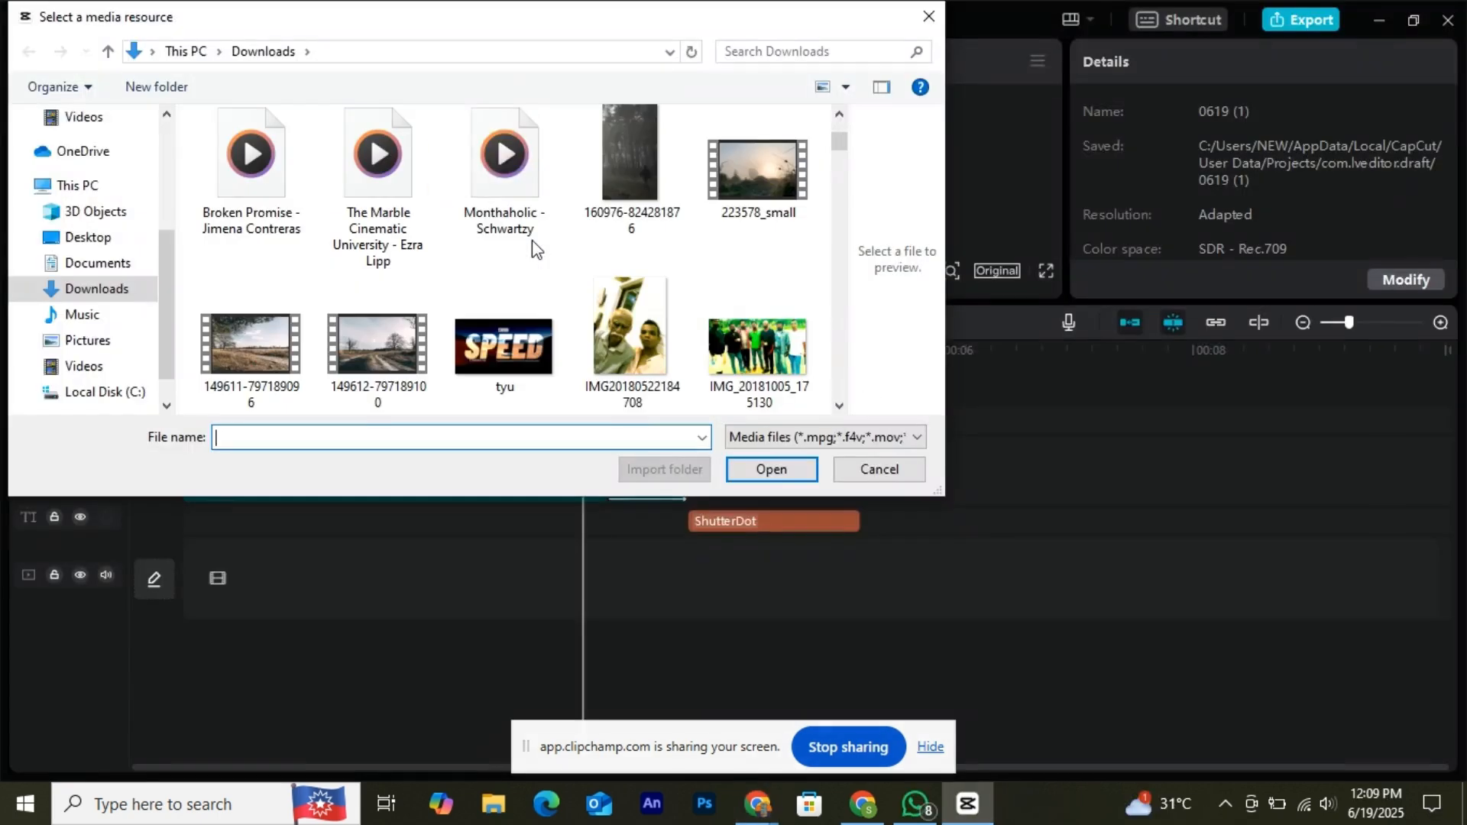
- Import the audio file glitch-transition-sfx-182152 from the Downloads folder into the CapCut project
scroll(532, 240, "down", 5)
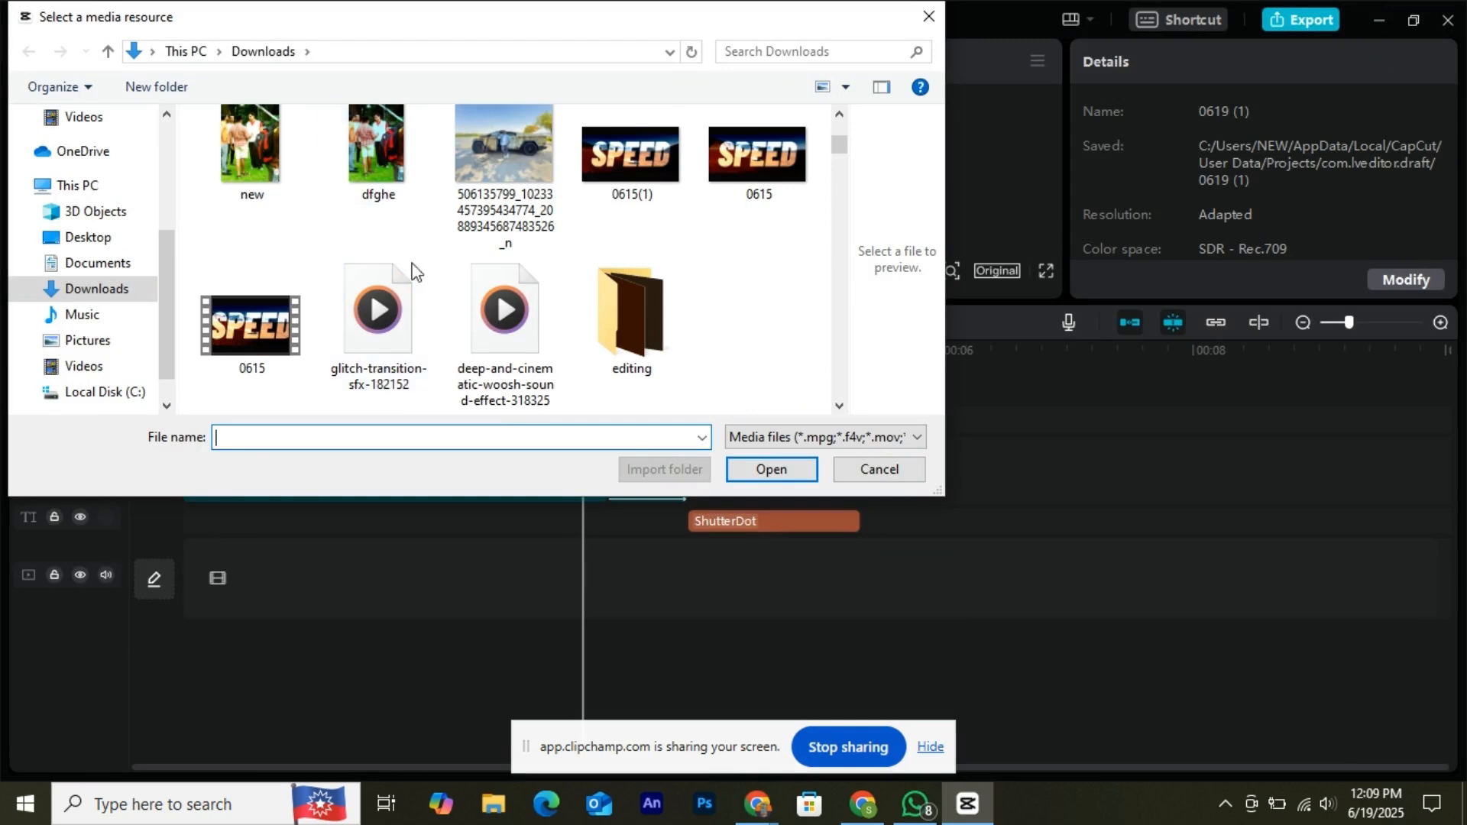
left_click(380, 324)
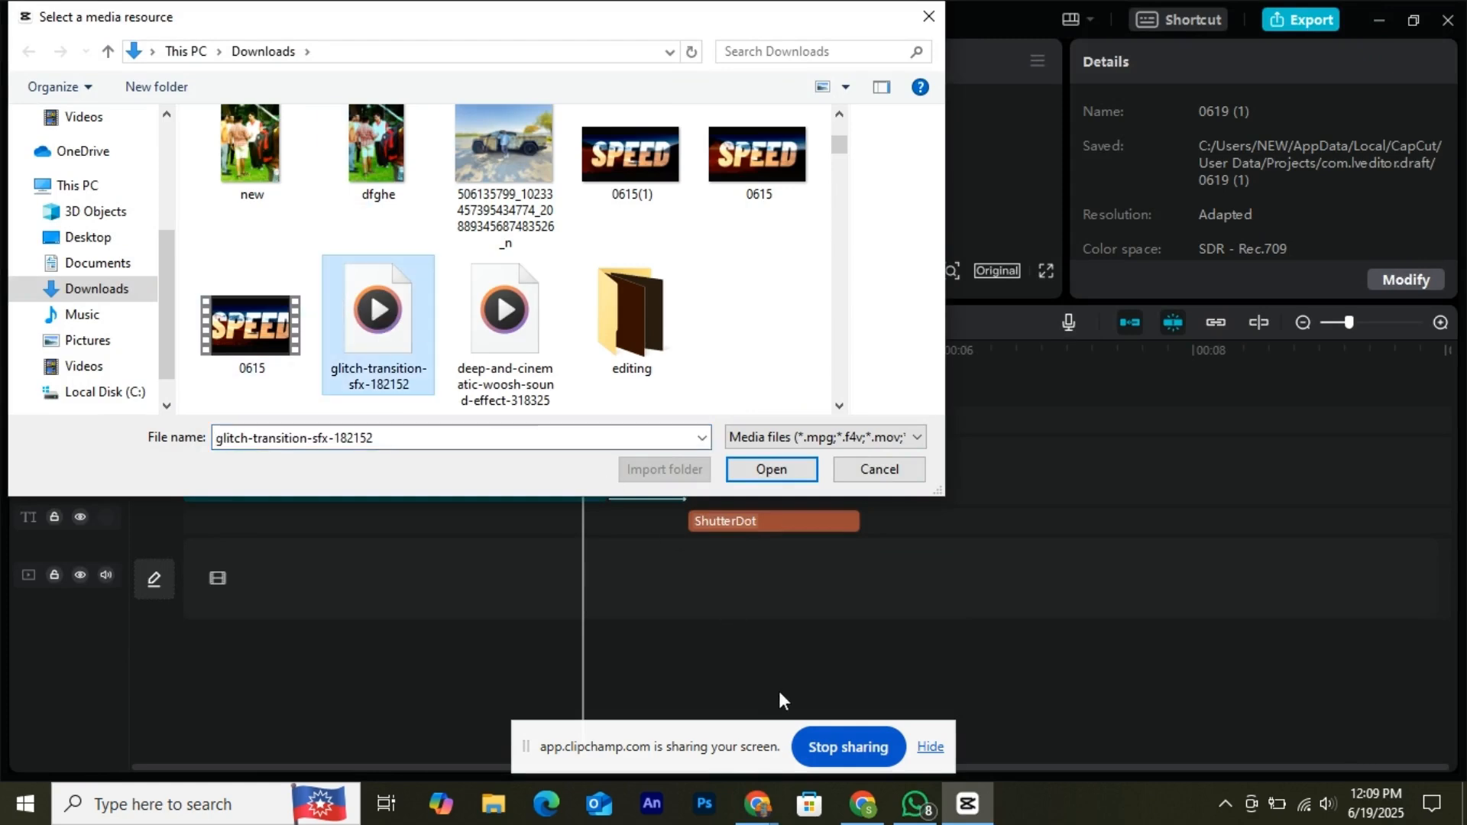
left_click(769, 468)
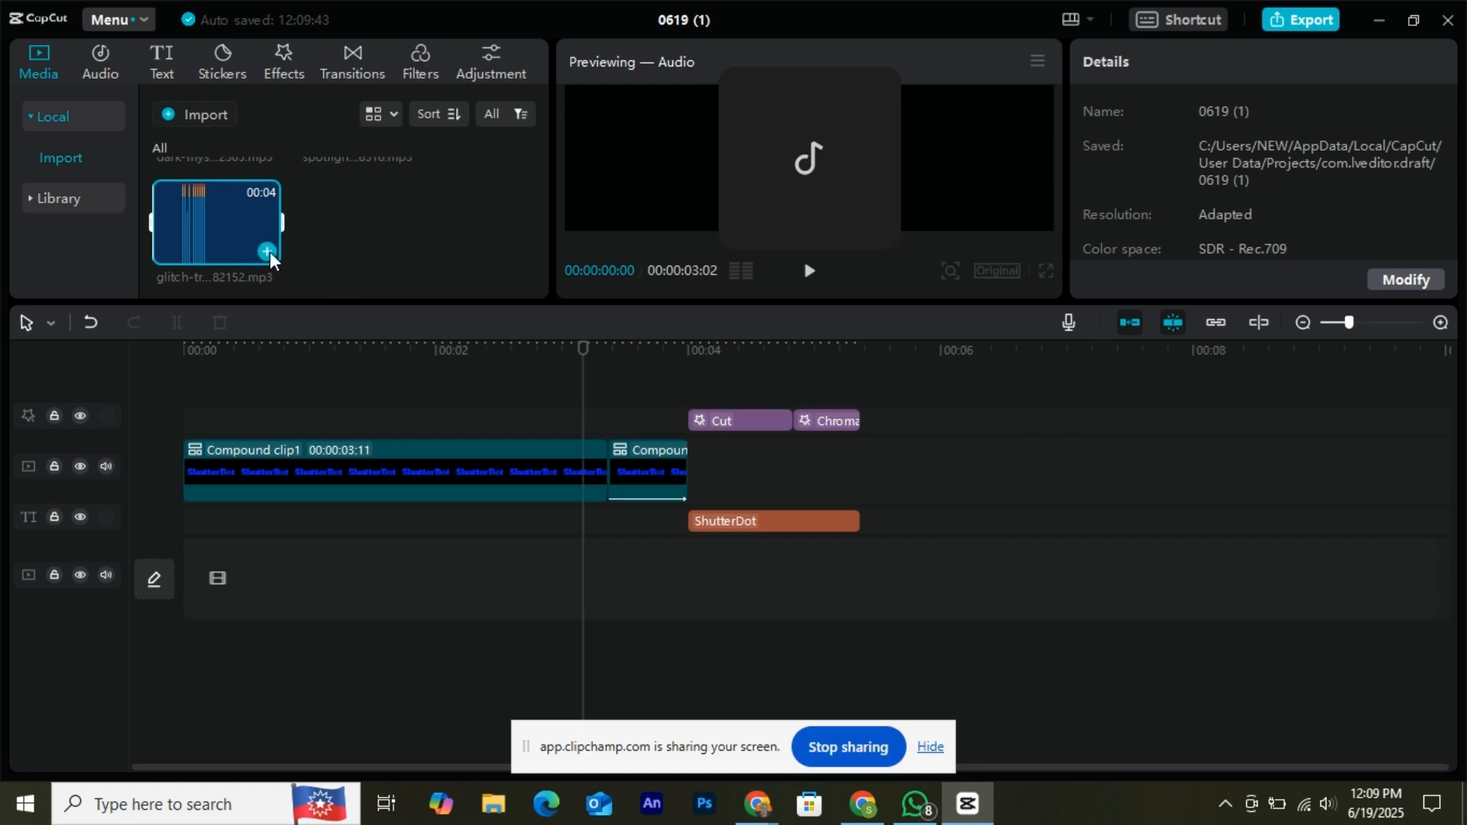
- Add the glitch transition sound to the timeline and trim off the silence before its first burst
left_click(268, 253)
left_click_drag(775, 665, 807, 565)
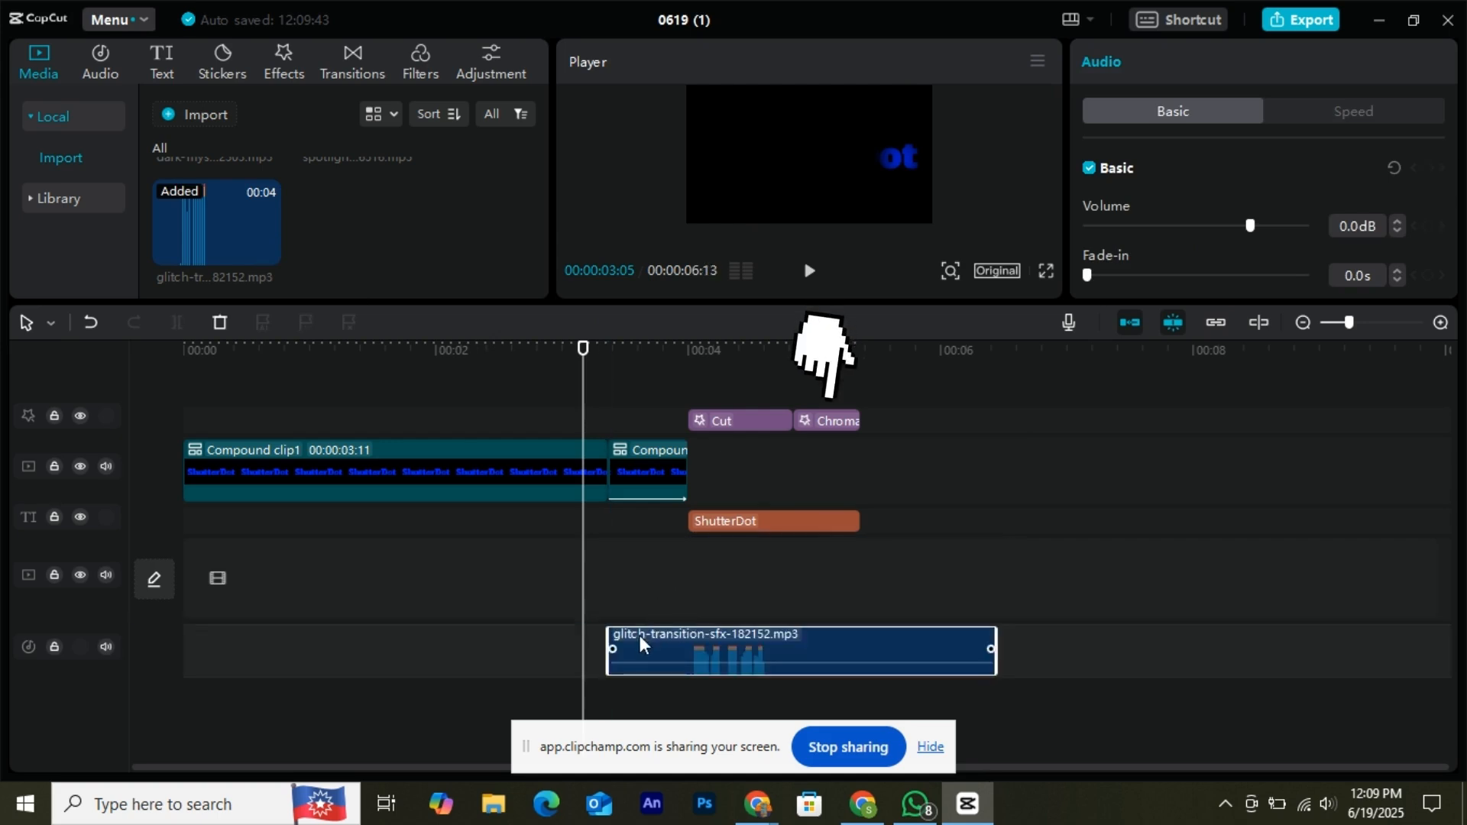
left_click_drag(612, 646, 693, 642)
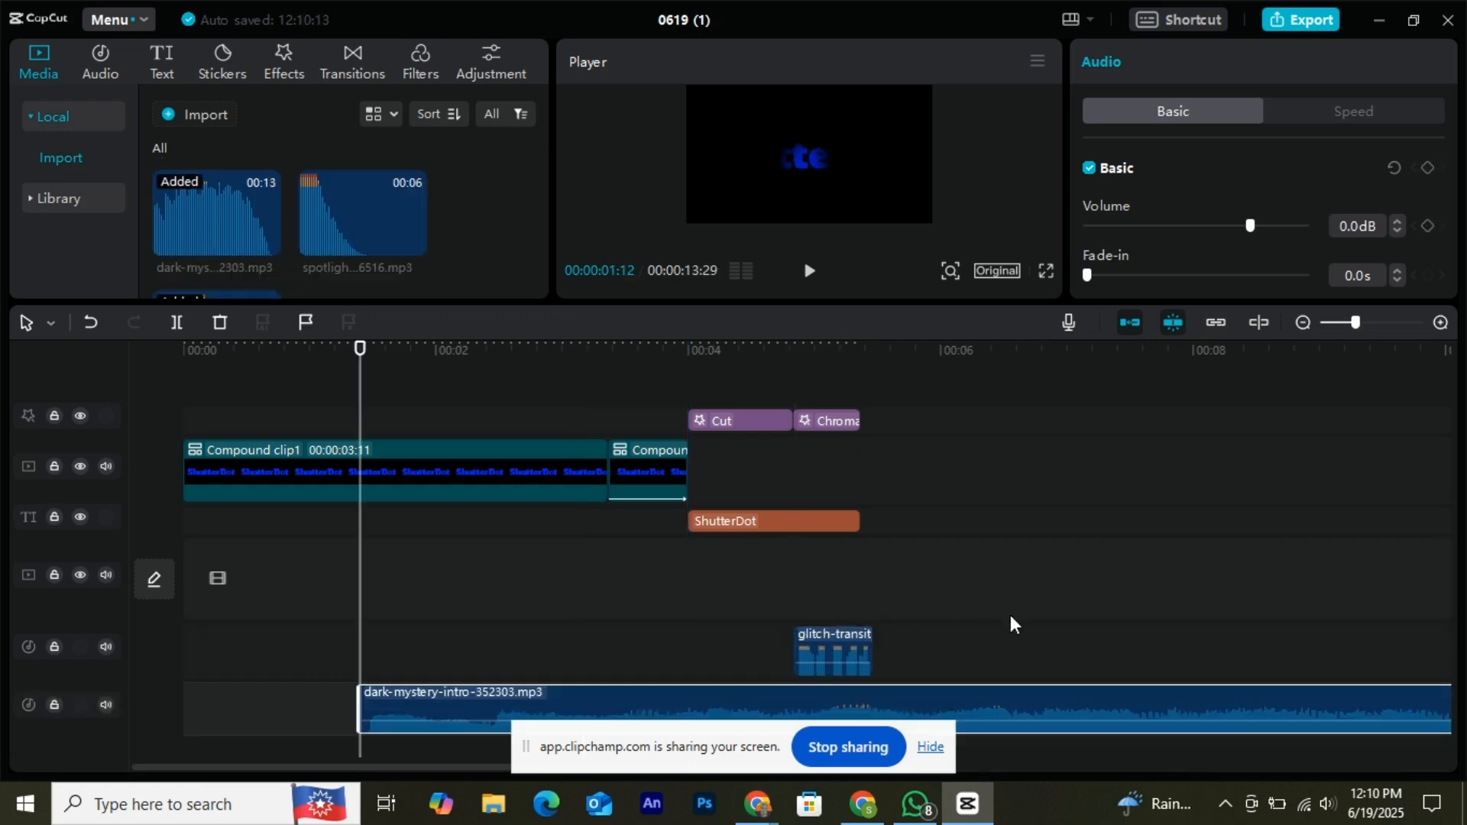
- Move the dark-mystery-intro audio to the start of the timeline and play the sequence from the beginning
scroll(1055, 527, "down", 1)
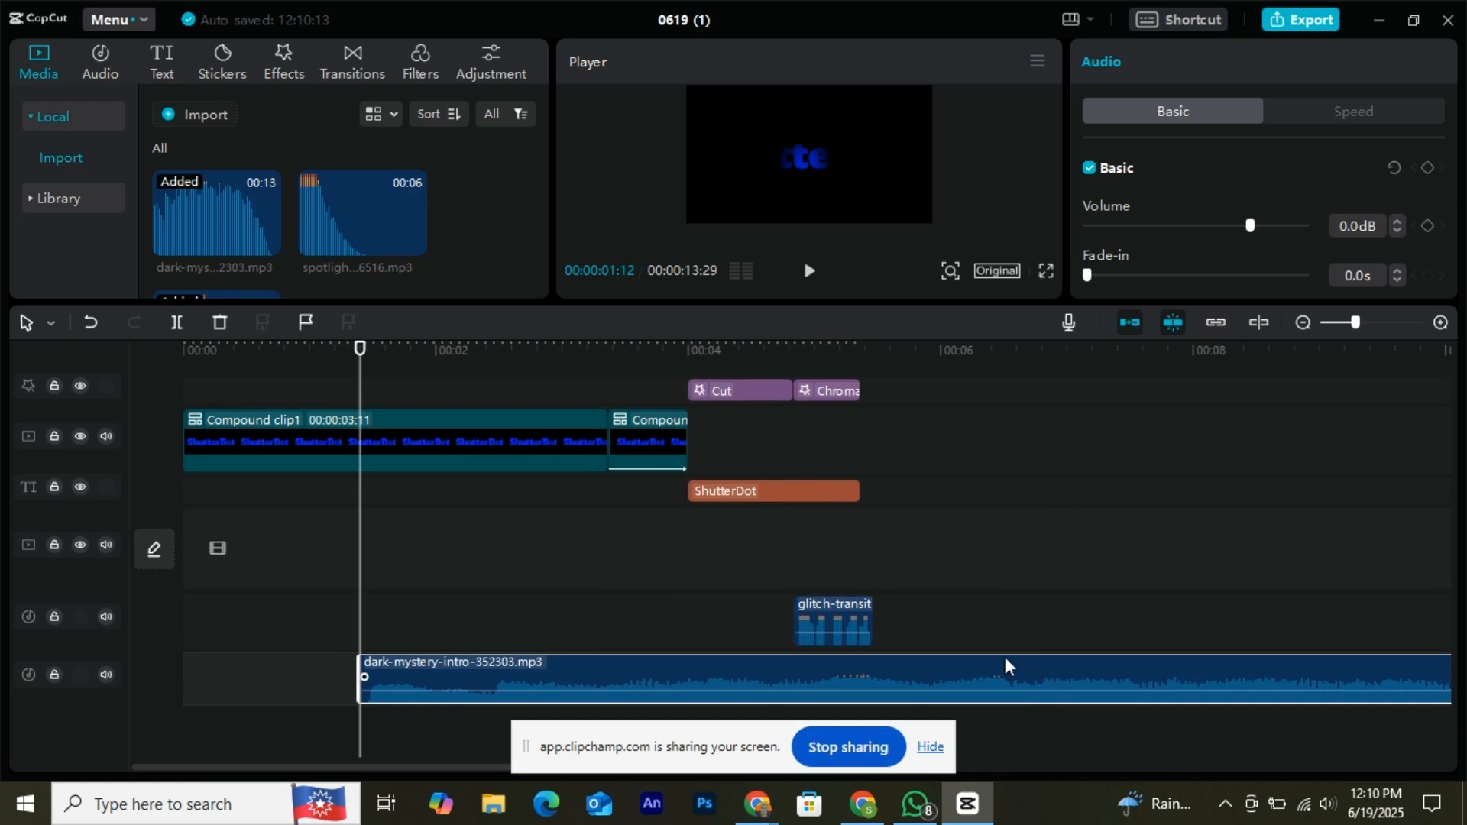
left_click_drag(1006, 666, 833, 672)
left_click_drag(359, 384, 184, 367)
left_click(810, 272)
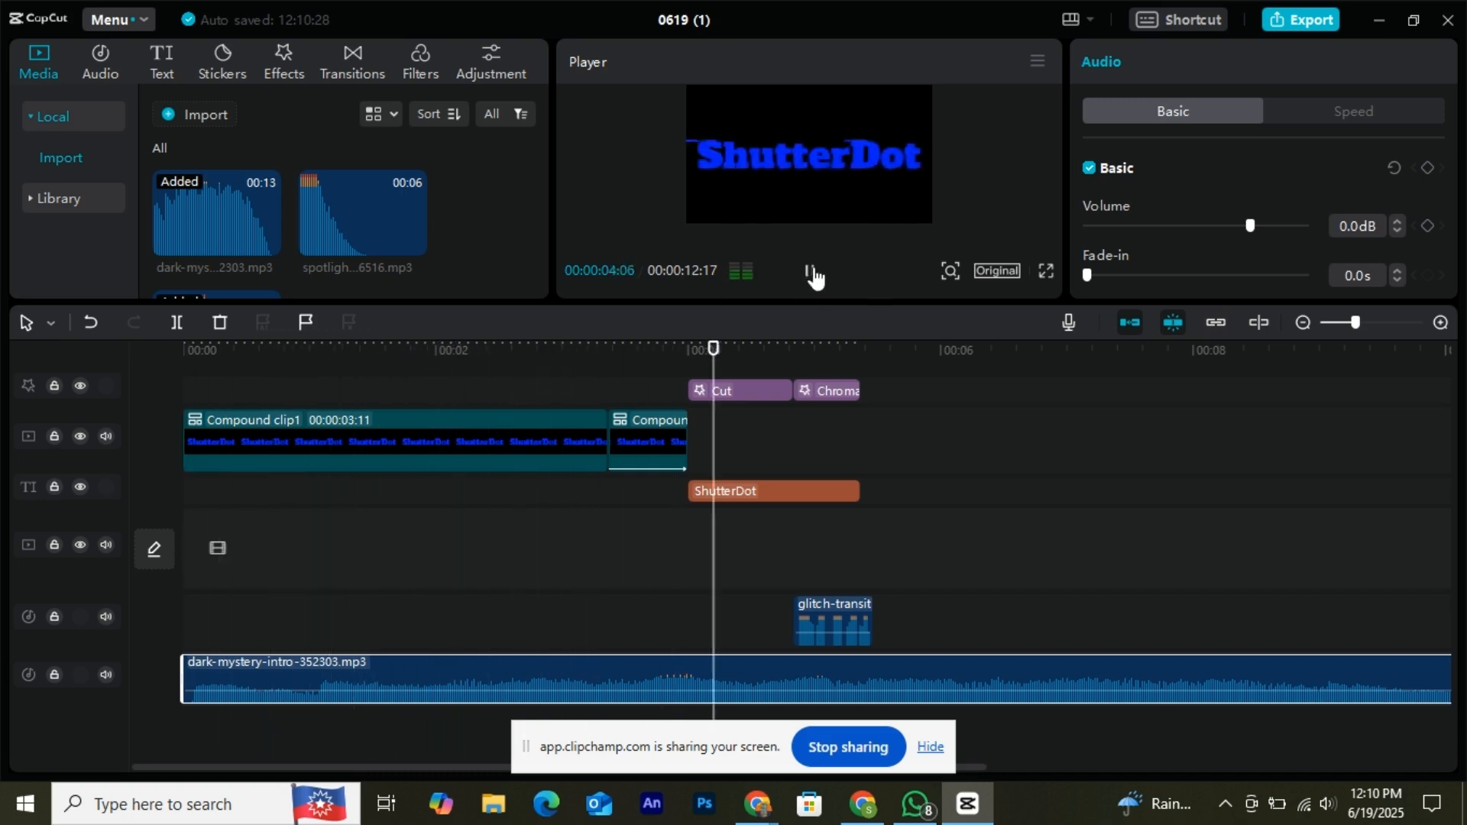
- Return the playhead to the compound clip split at 00:00:03:11 and search the music library for "SWOOSH"
left_click_drag(853, 349, 613, 359)
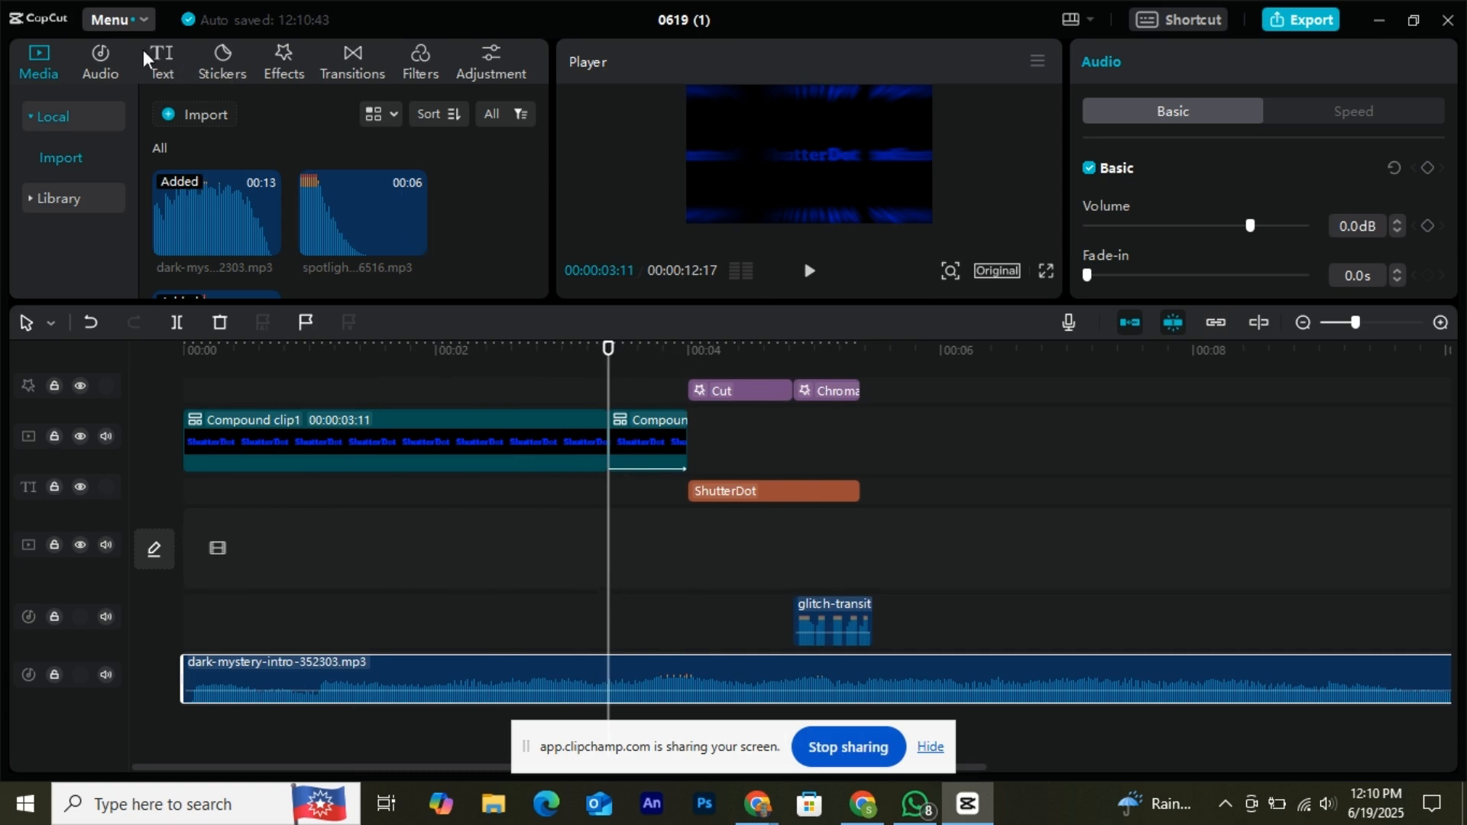
left_click(103, 61)
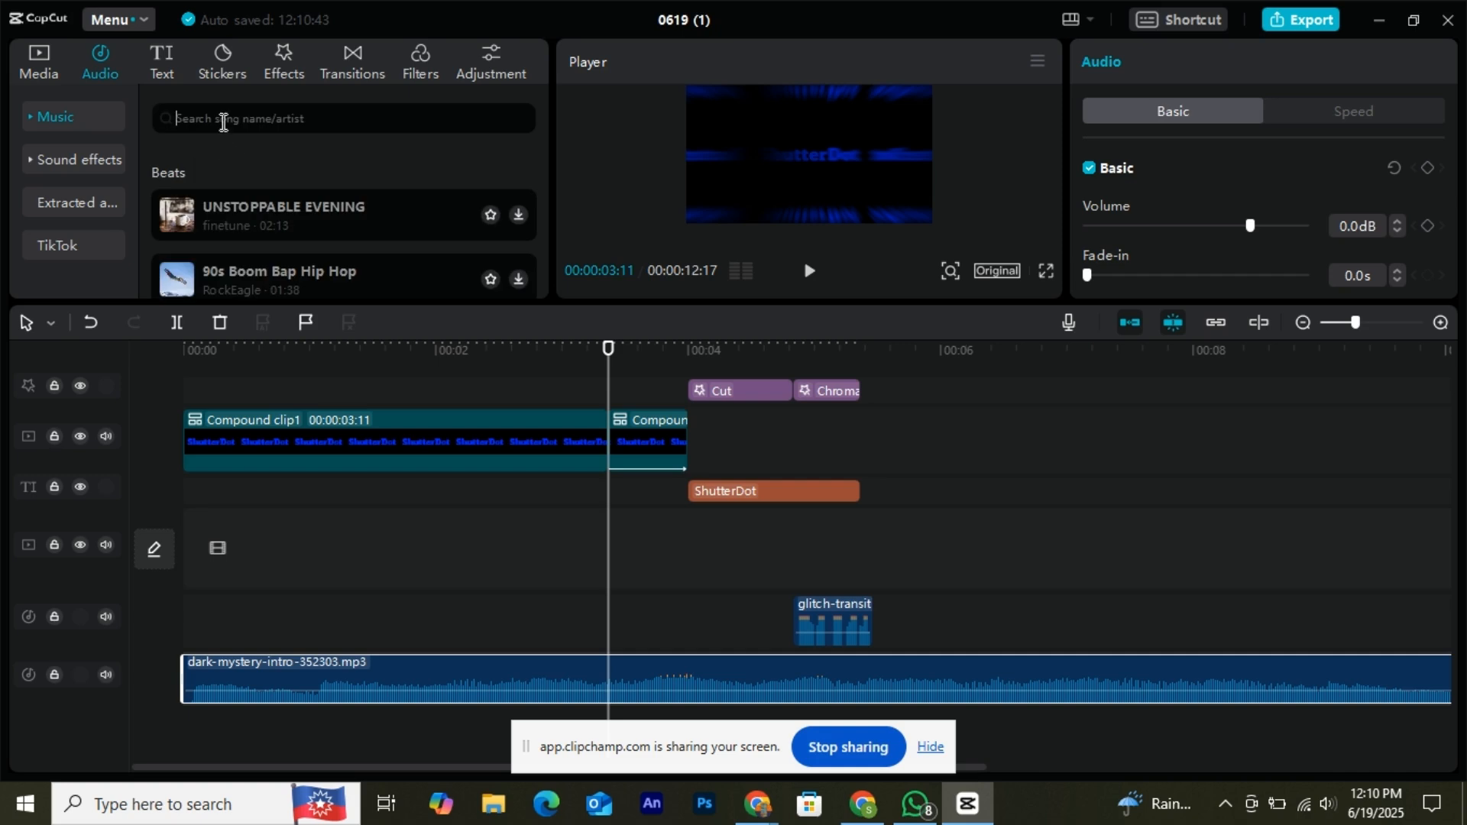
left_click(223, 122)
type("s")
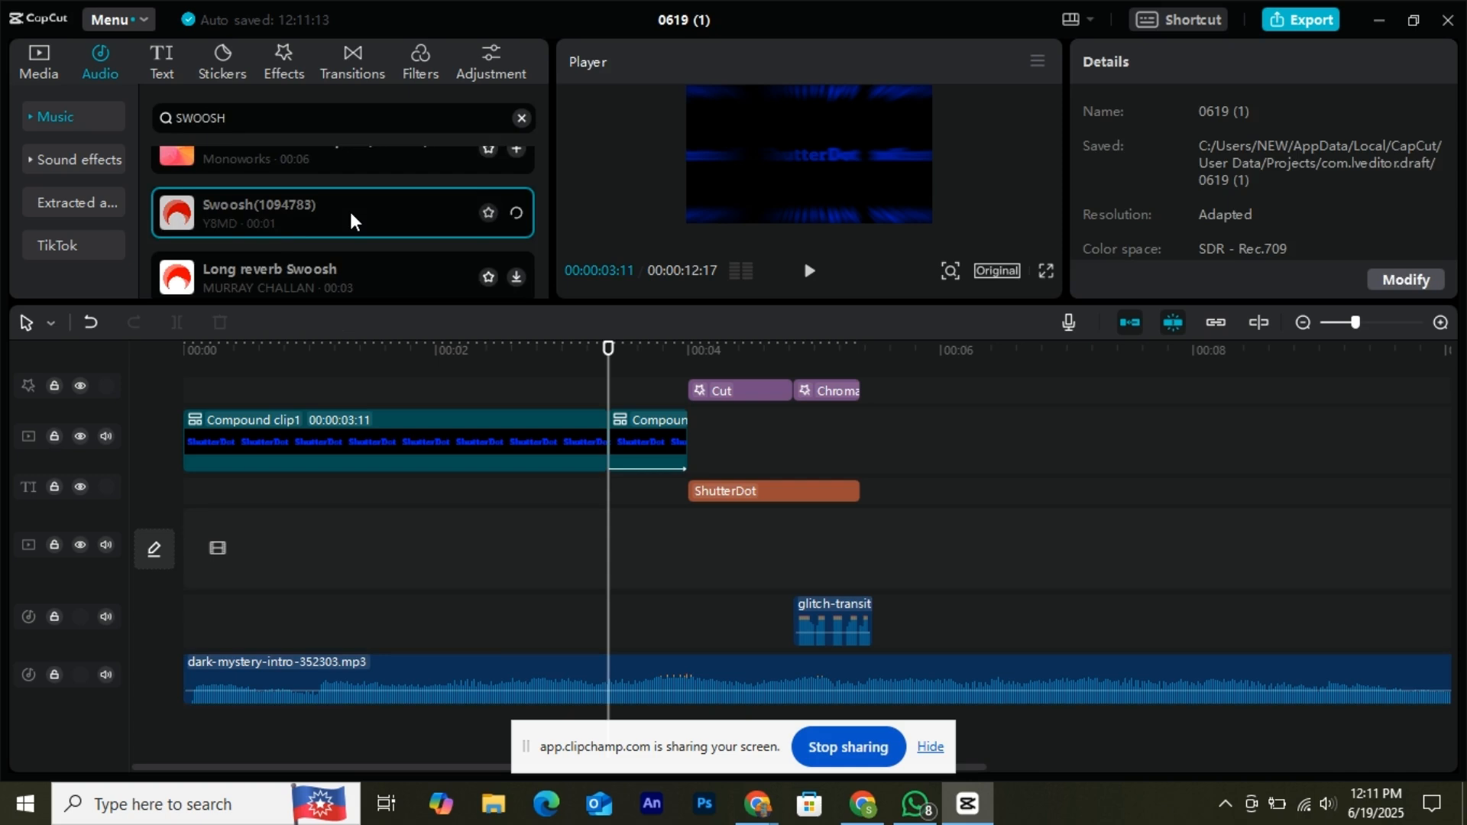
- Add "Long reverb Swoosh" near the compound clip split, on a track above the glitch sound, and trim its end to where the glitch sound starts
left_click(348, 200)
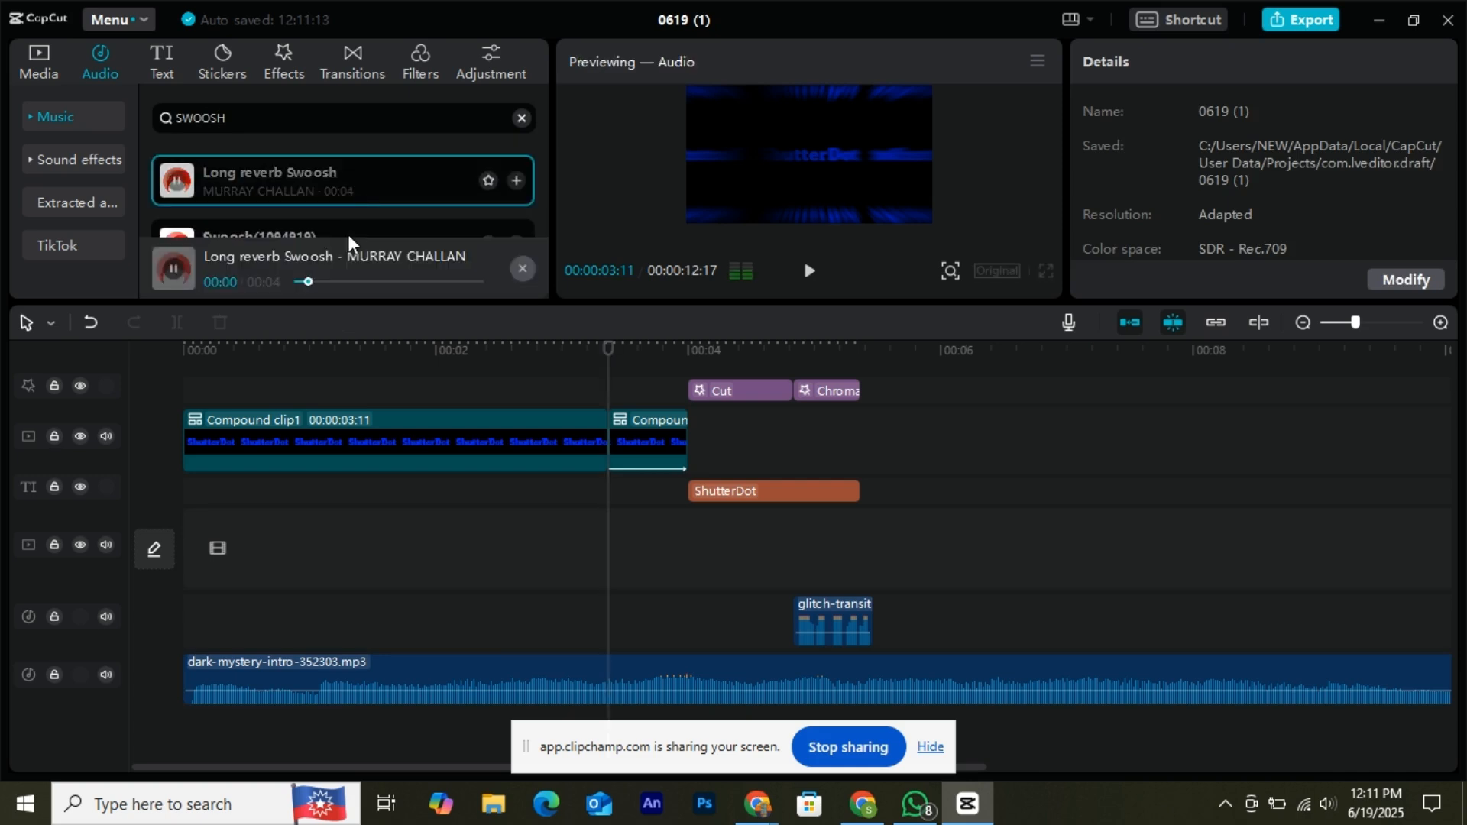
left_click(516, 181)
scroll(993, 611, "down", 1)
left_click_drag(973, 688, 964, 565)
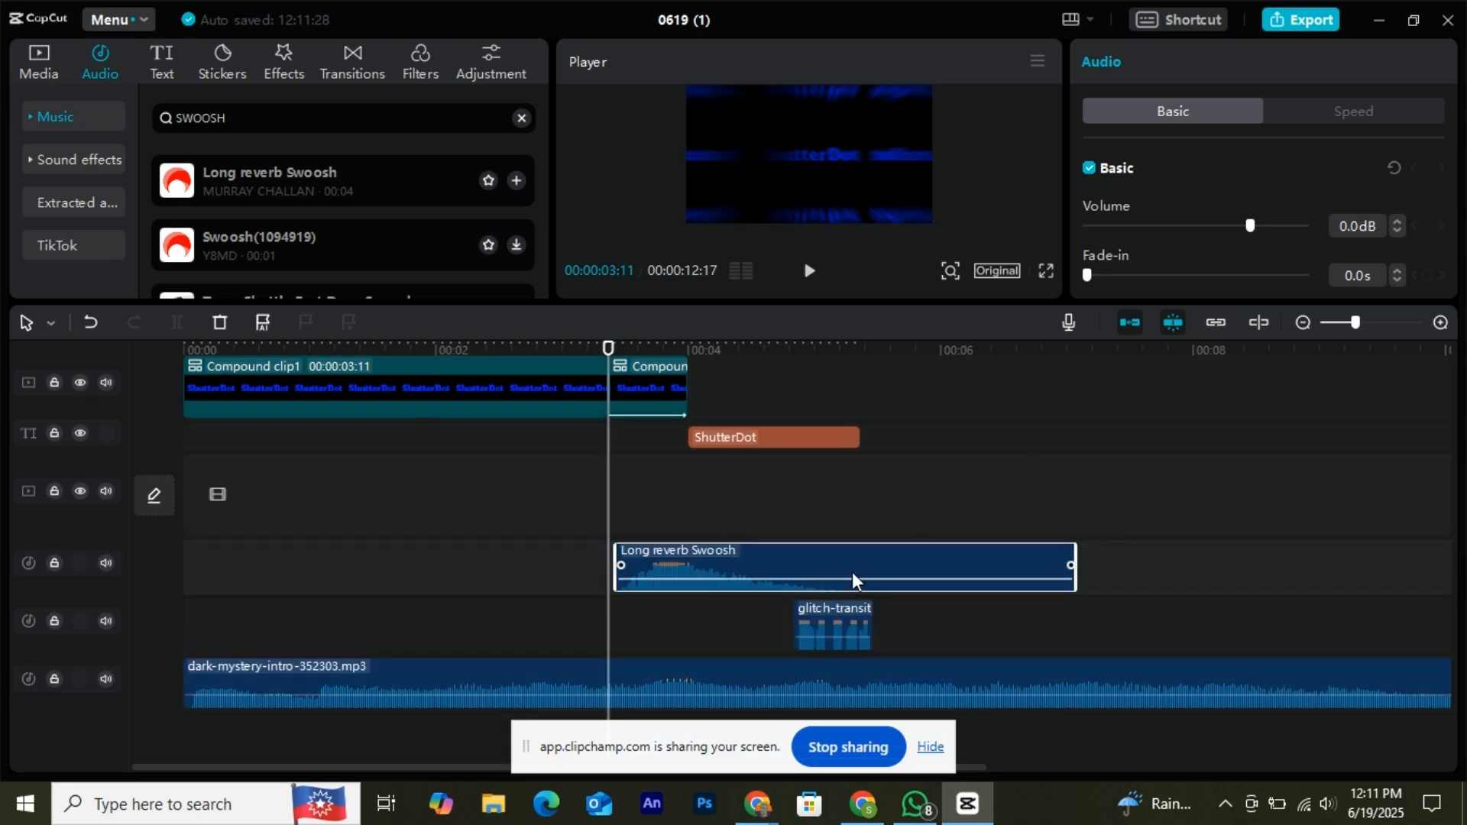
left_click_drag(1054, 557, 794, 560)
left_click(547, 347)
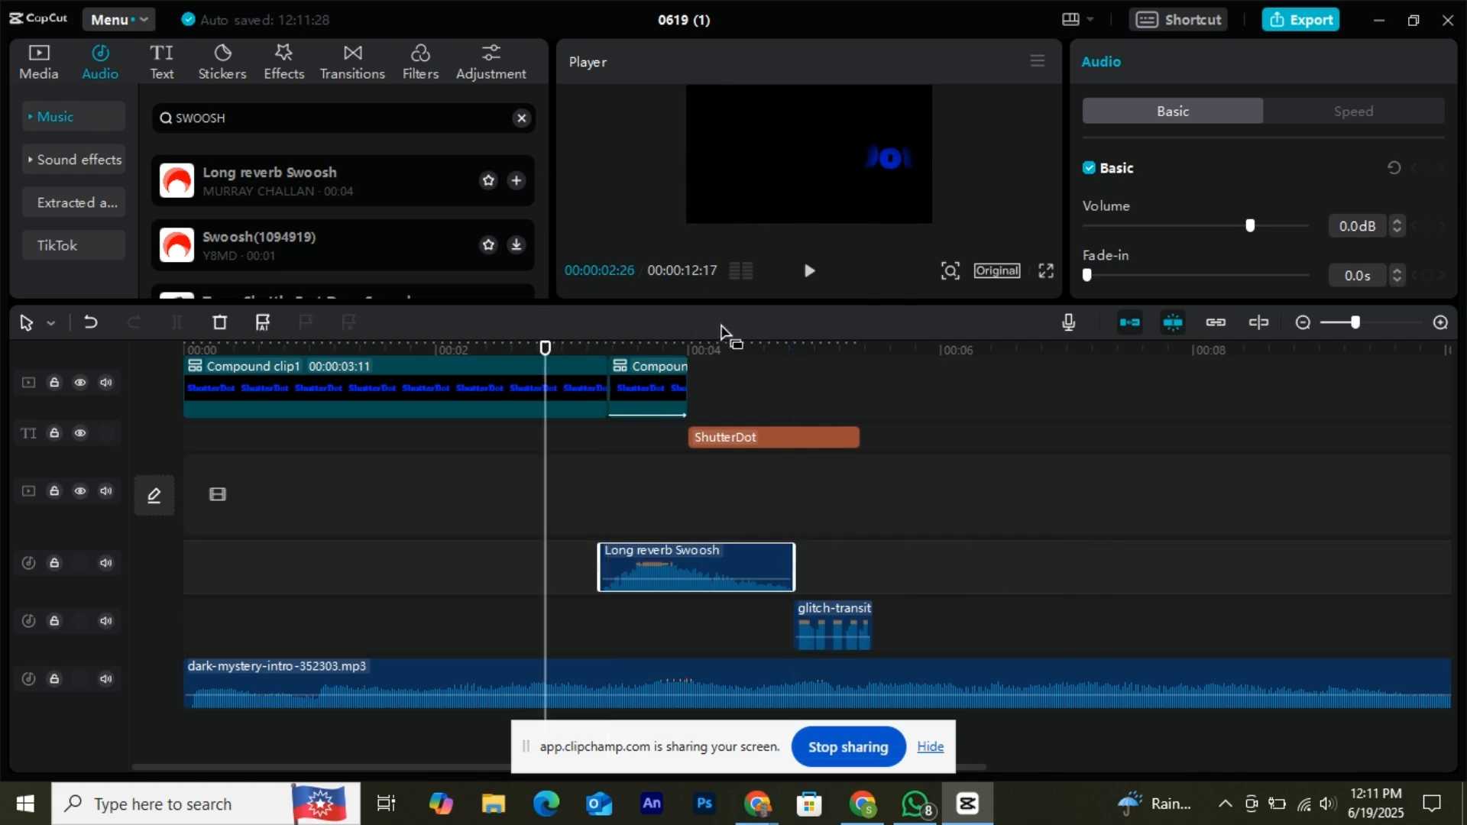
- Preview the swoosh, duplicate the ShutterDot title right after the original at 00:00:05:11, and extend the copy to about 00:00:01:24
left_click(810, 271)
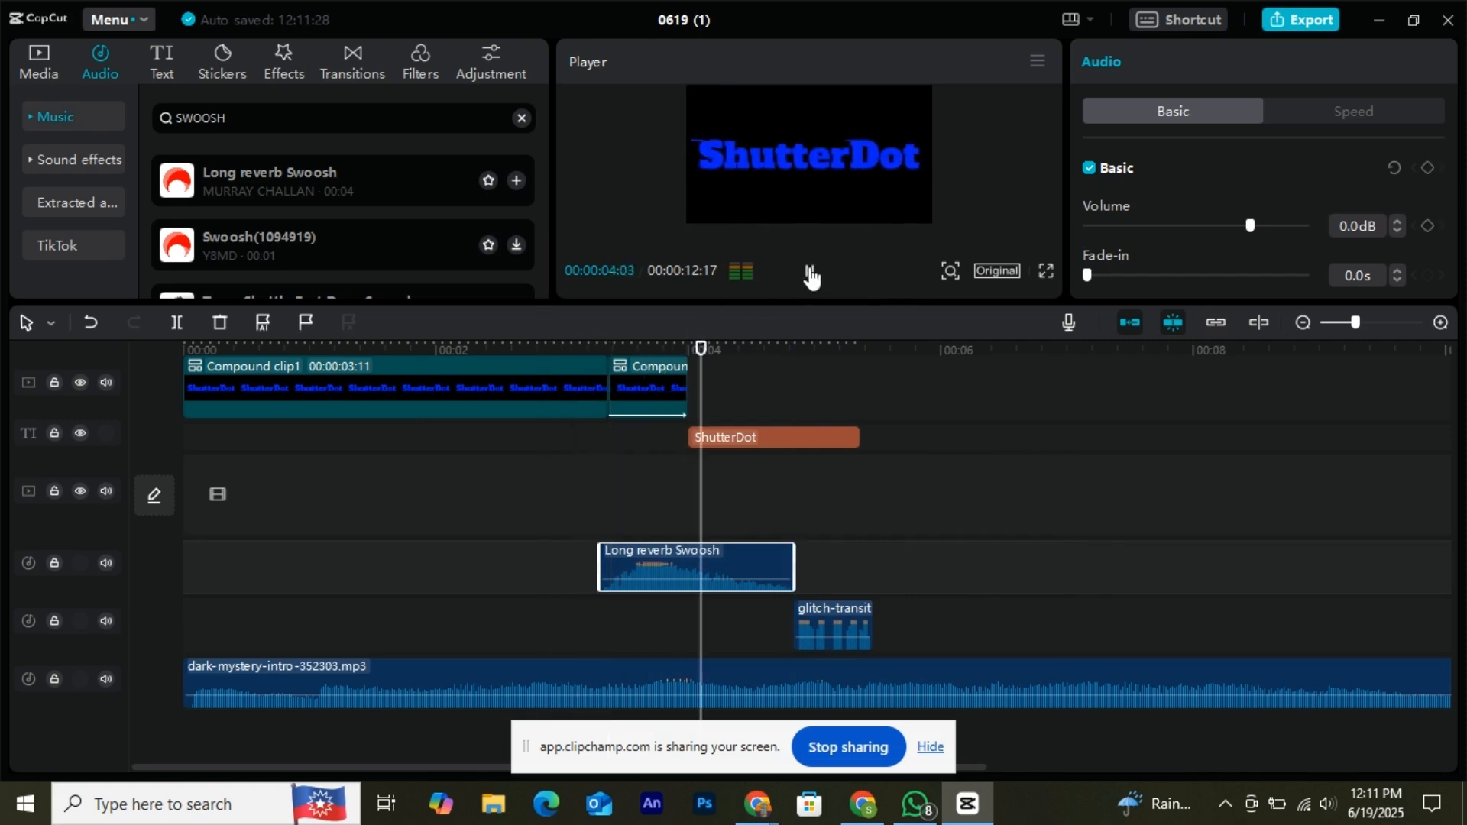
left_click(863, 352)
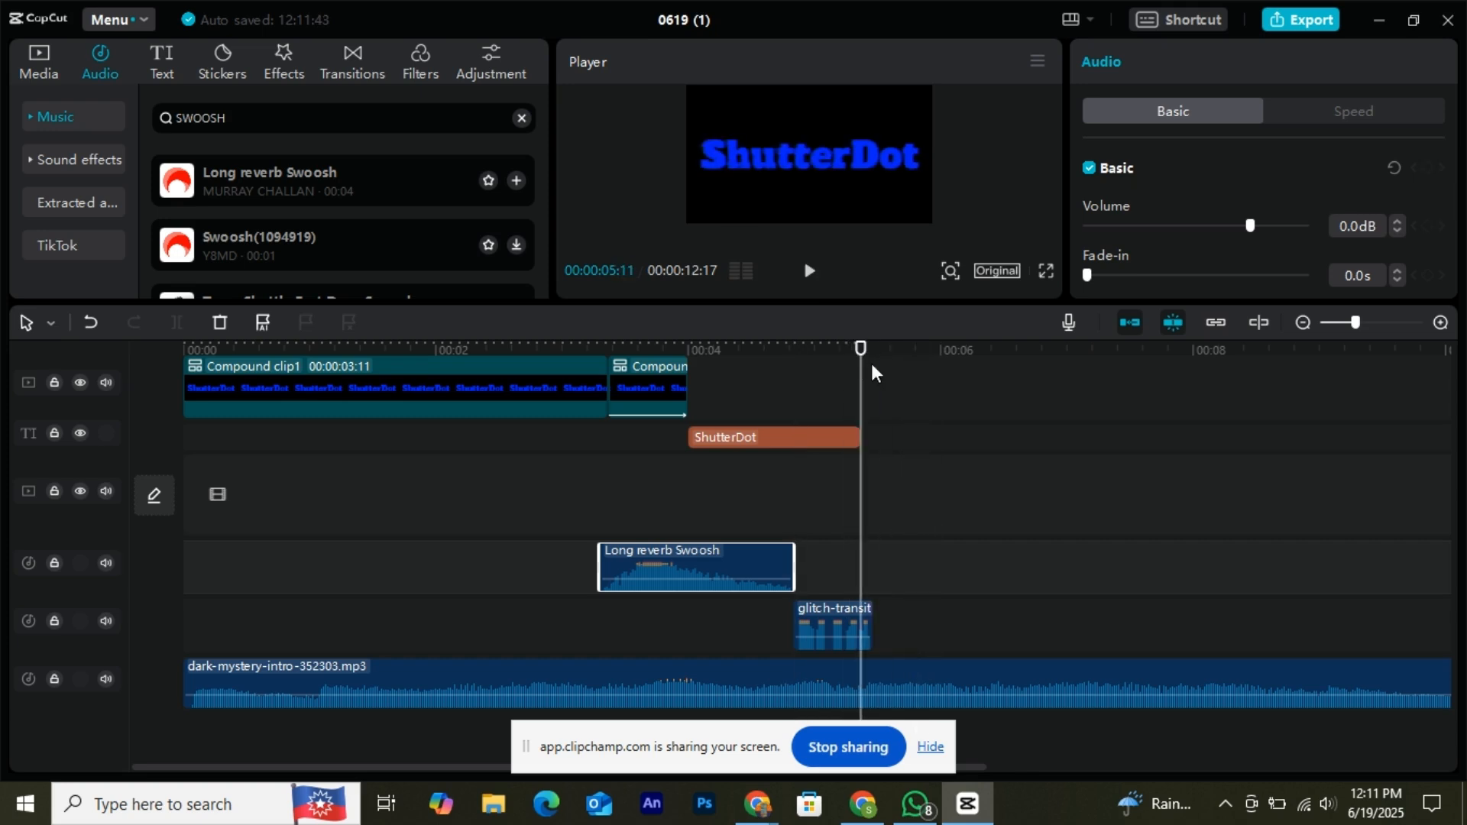
right_click(850, 441)
left_click(871, 459)
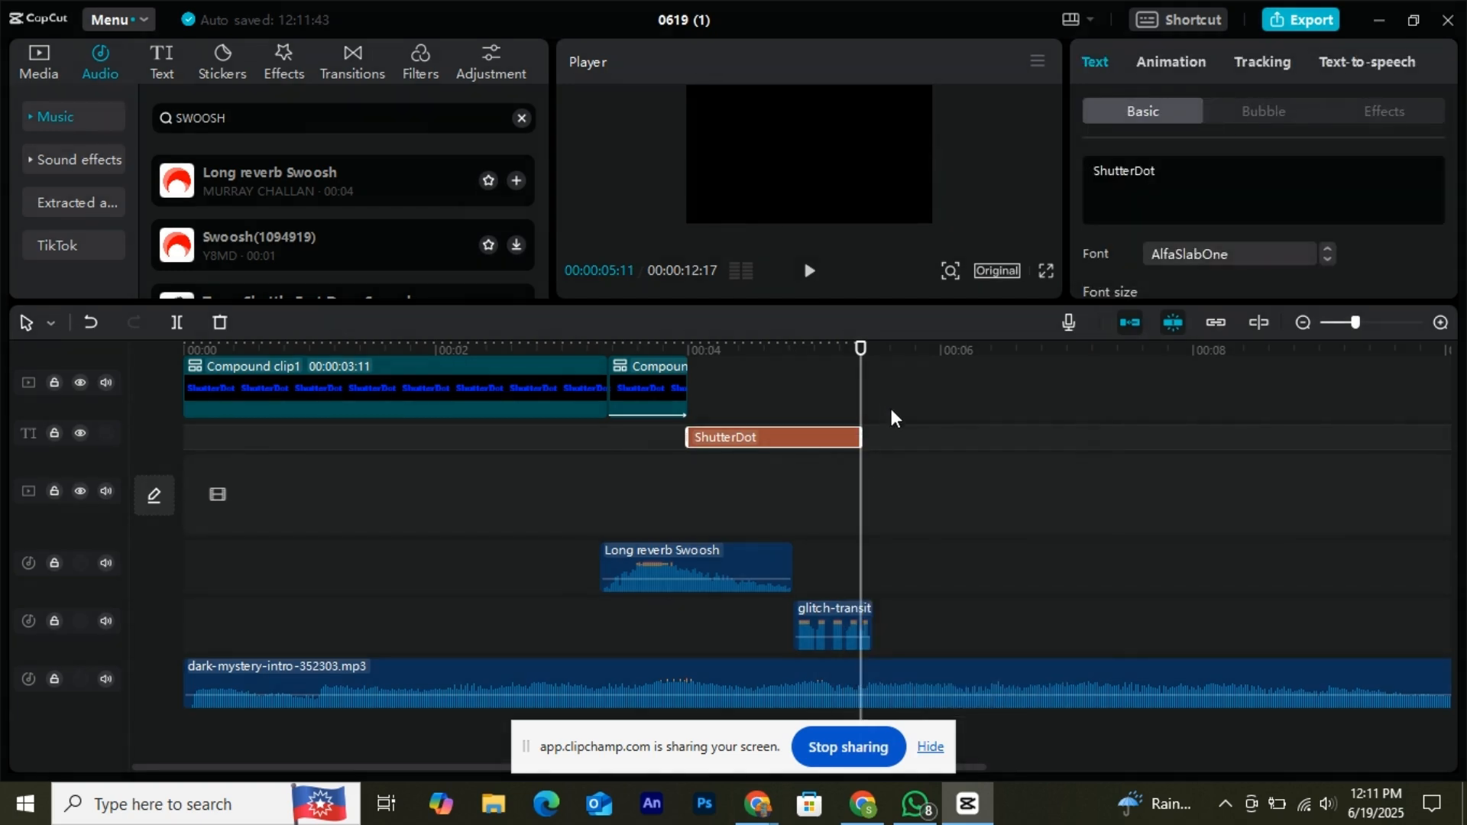
key("ctrl+v")
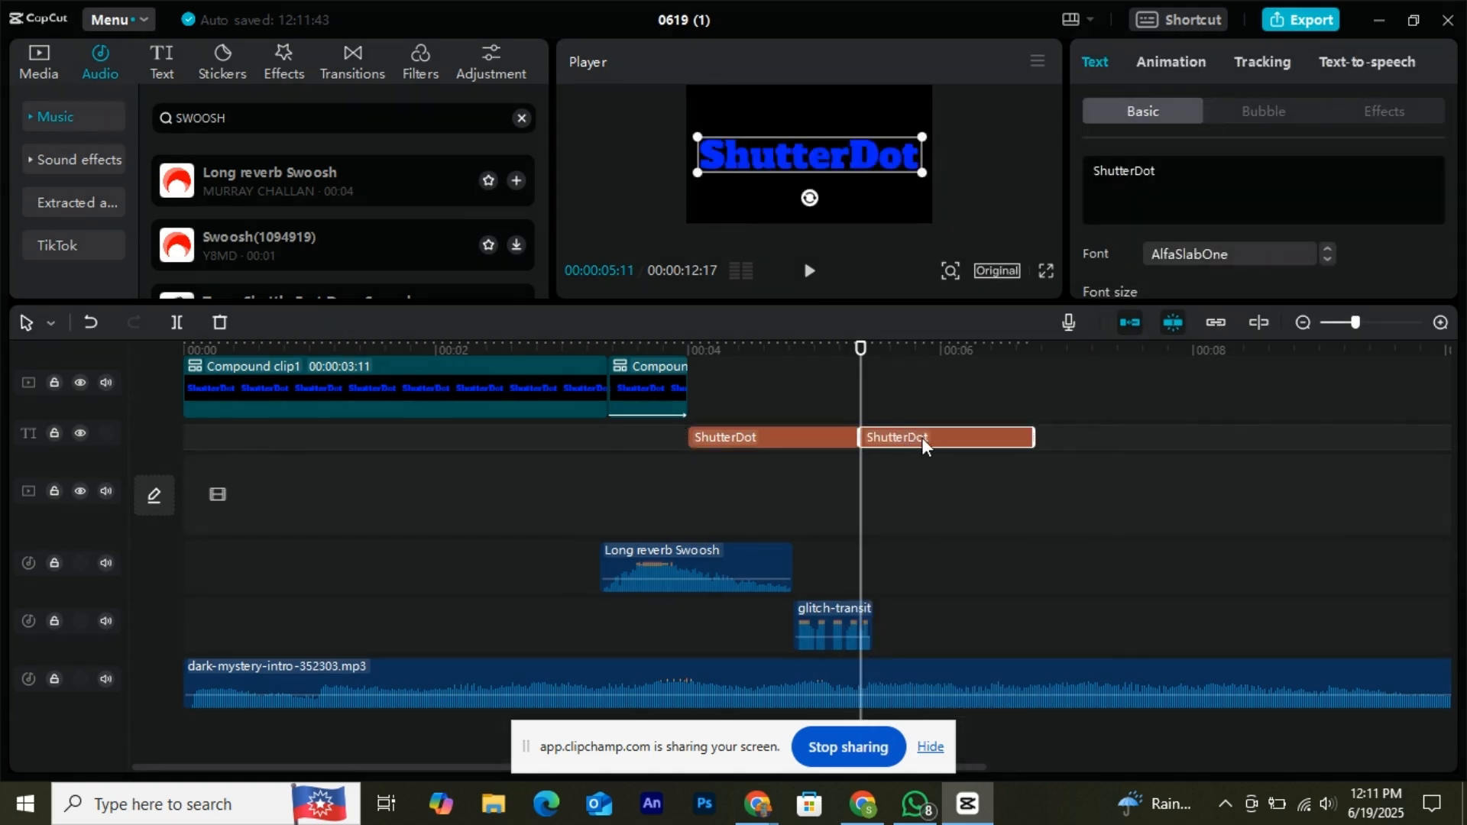
left_click_drag(1033, 437, 1088, 436)
- Turn the duplicated ShutterDot title into a compound clip and apply the Fade Out exit animation to it
right_click(995, 442)
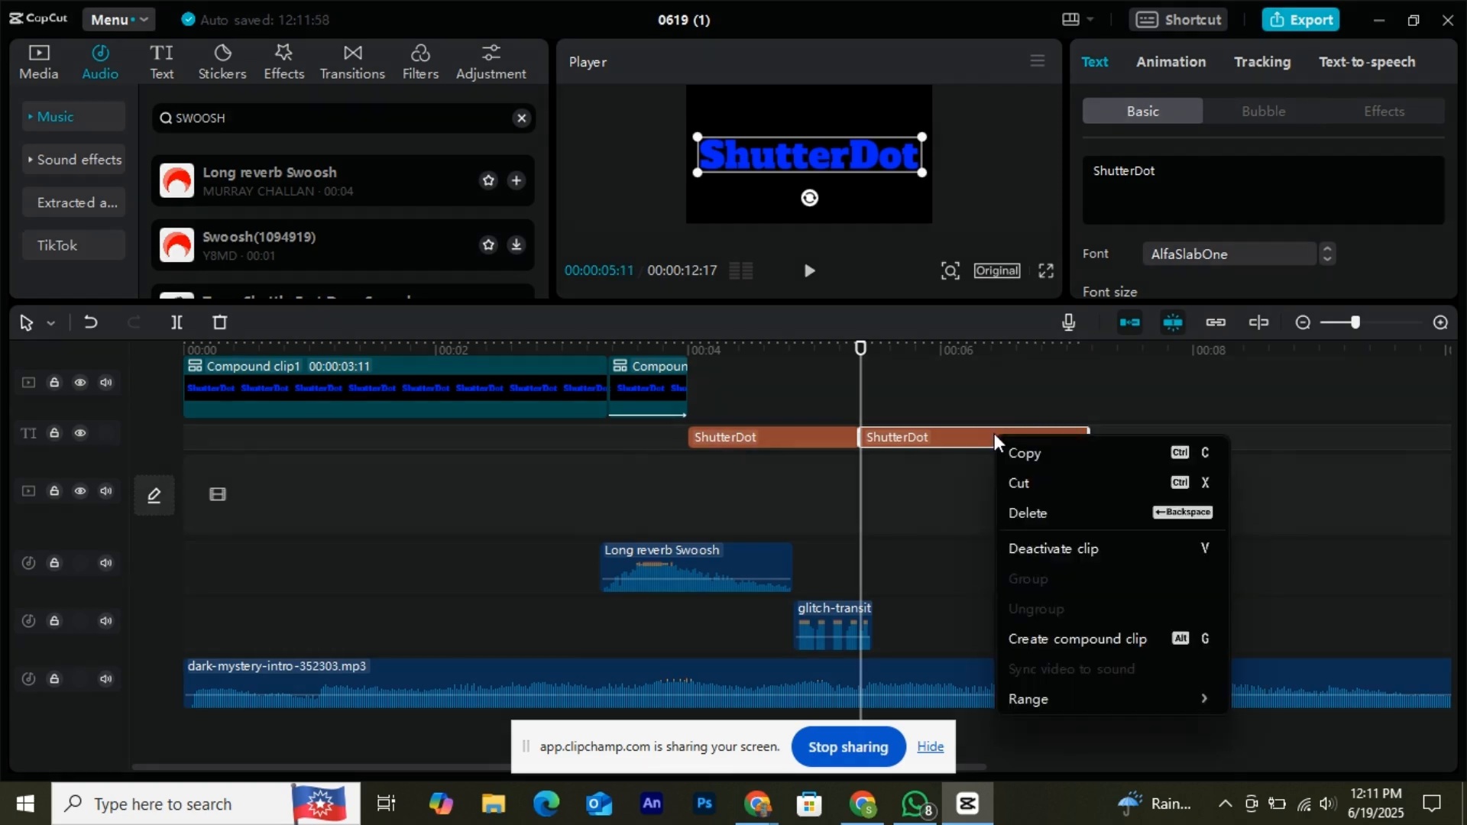
left_click(1049, 644)
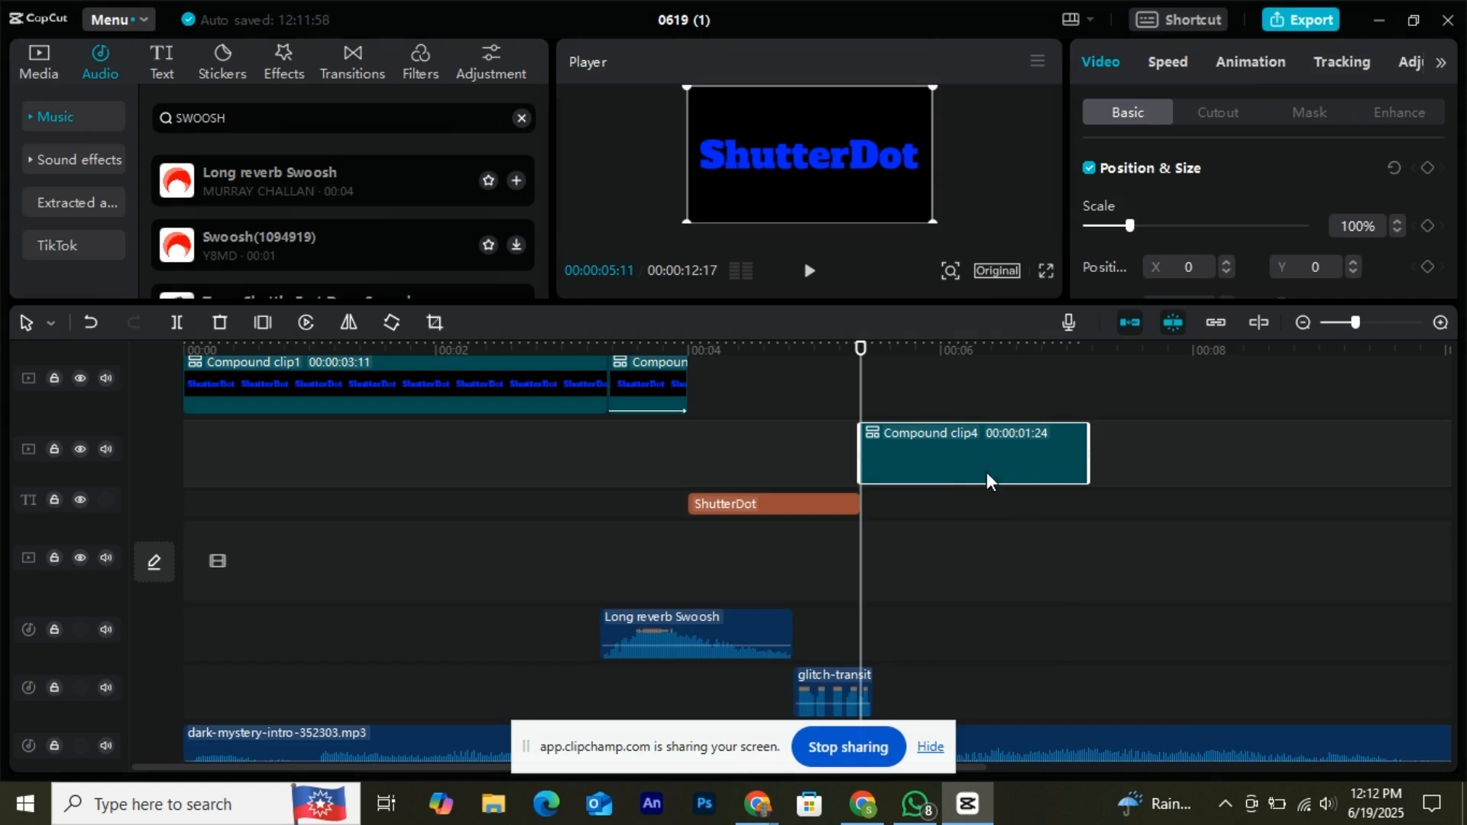
left_click(1239, 68)
left_click(1247, 111)
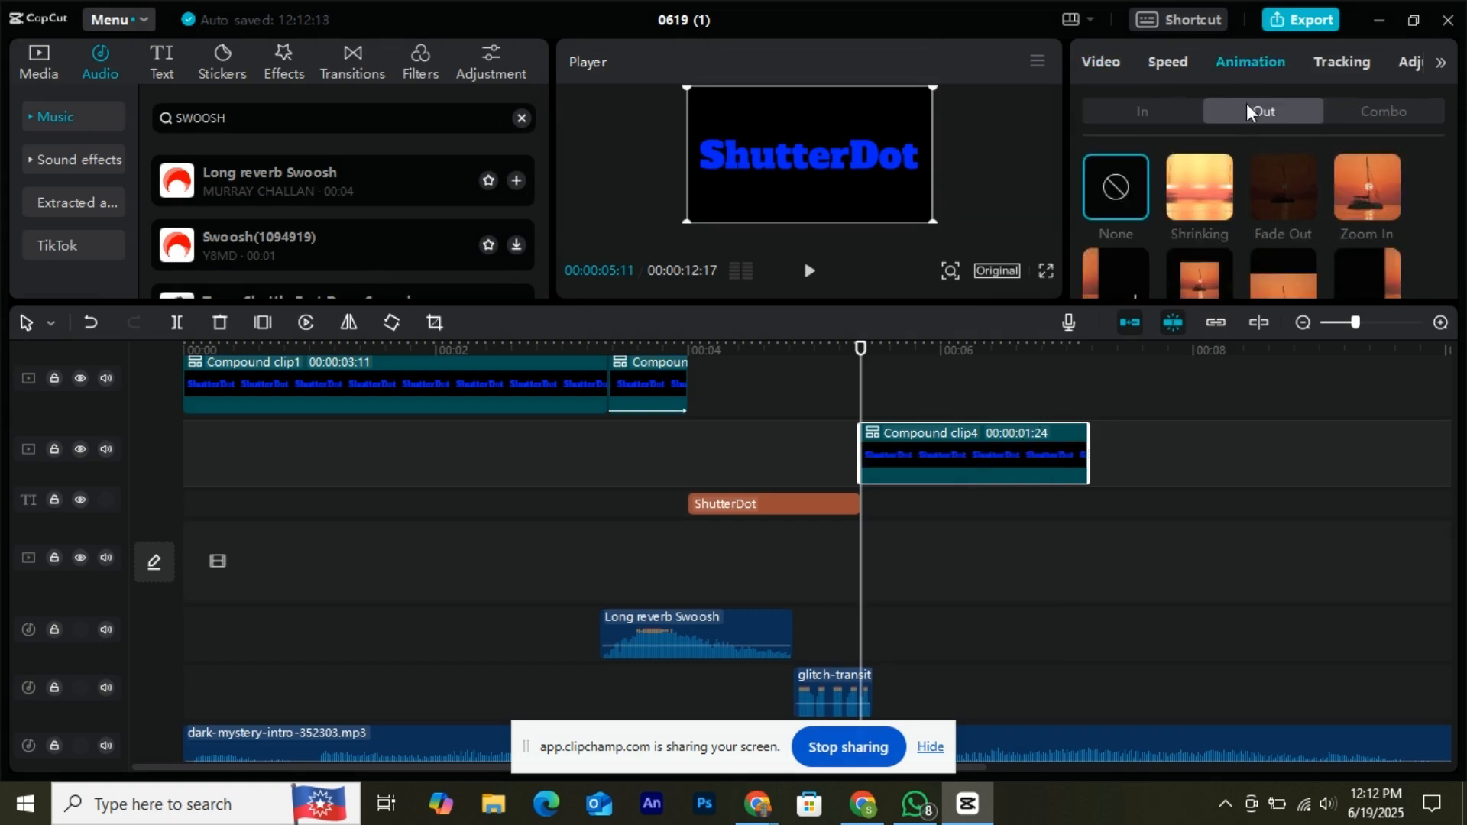
left_click(1283, 200)
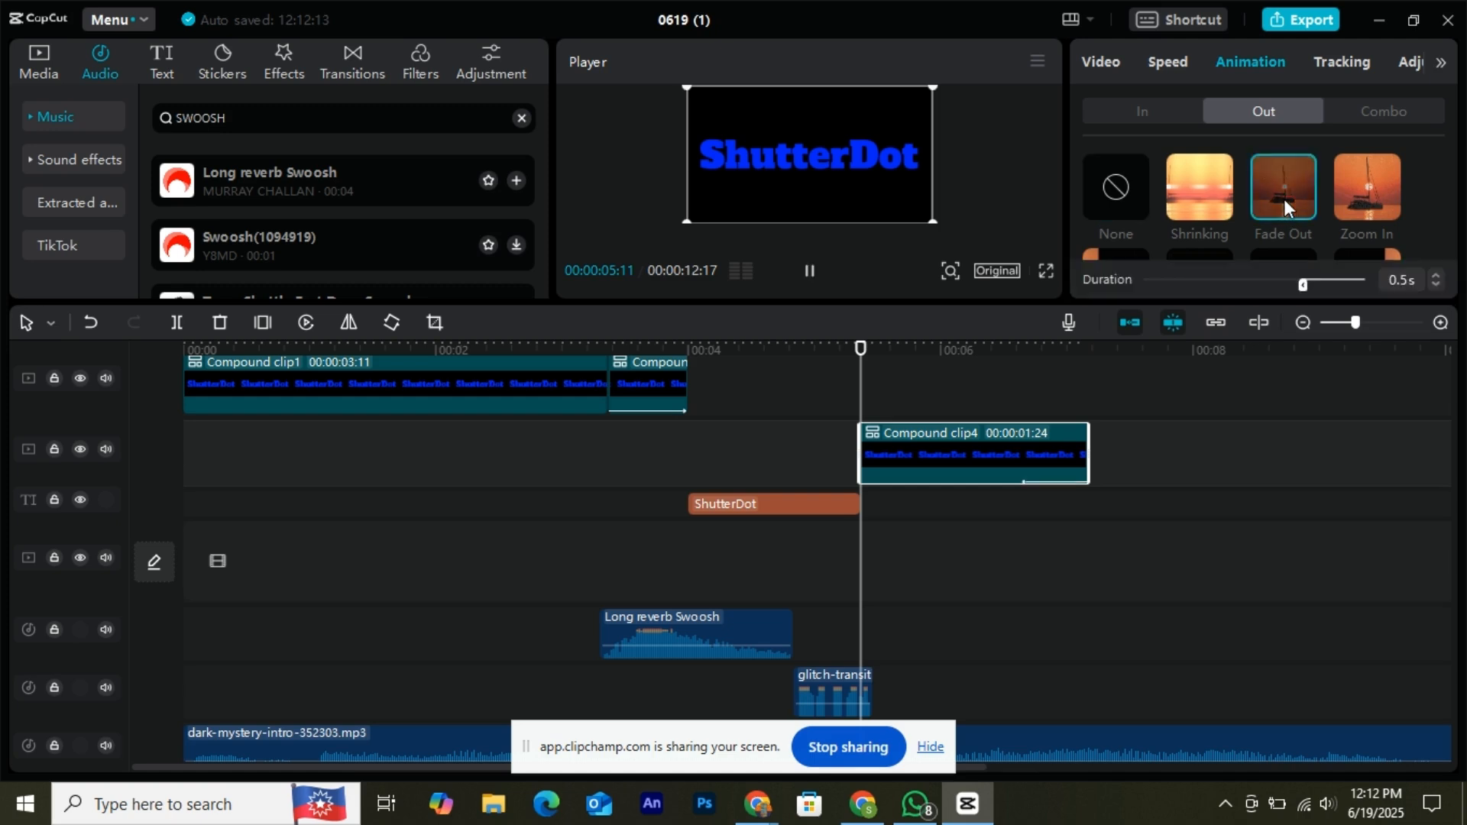
- Play back the last compound clip's fade and set the Fade Out duration to 0.7 s
left_click(970, 355)
left_click(811, 273)
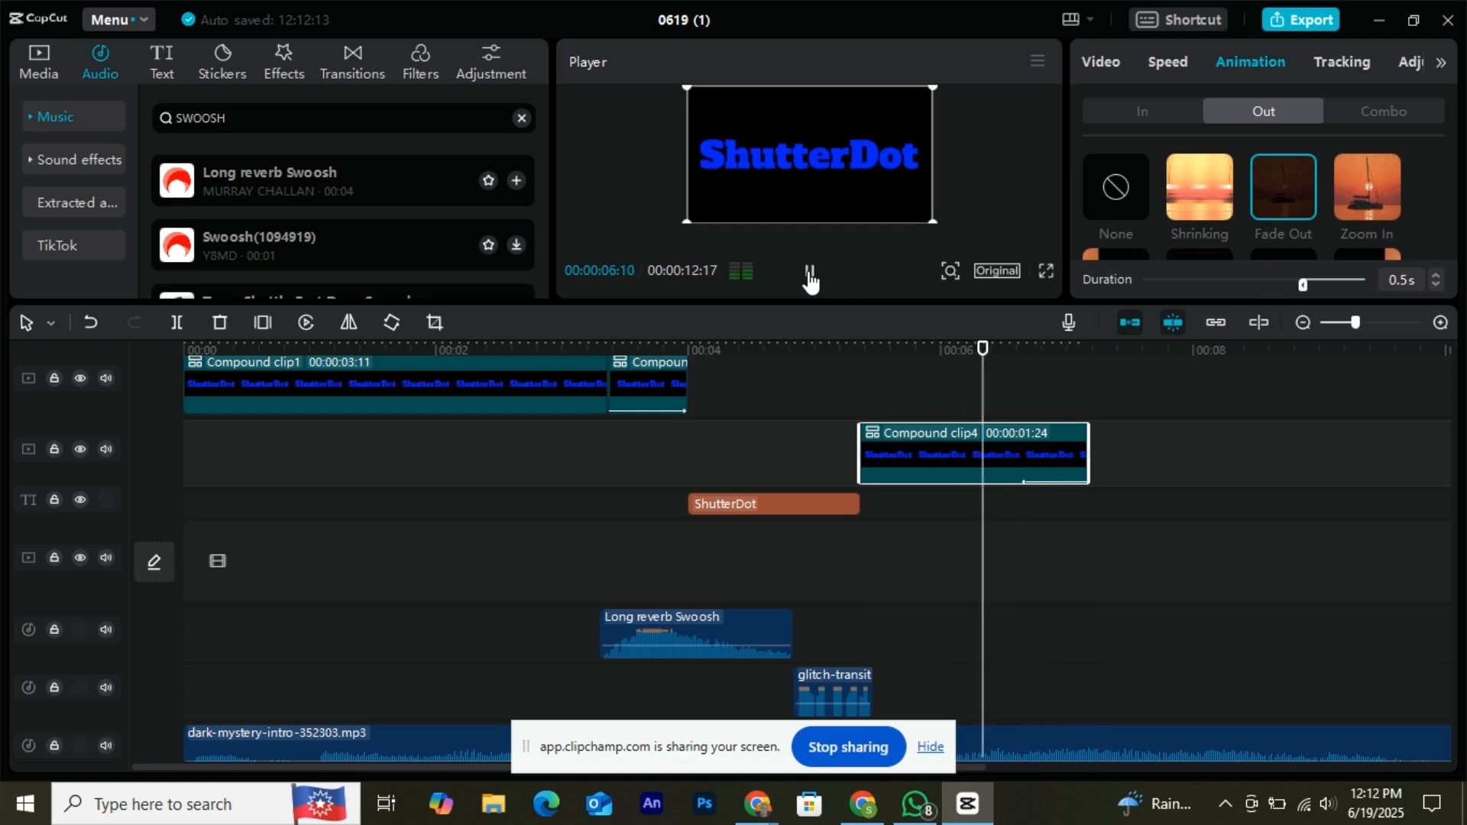
left_click(811, 275)
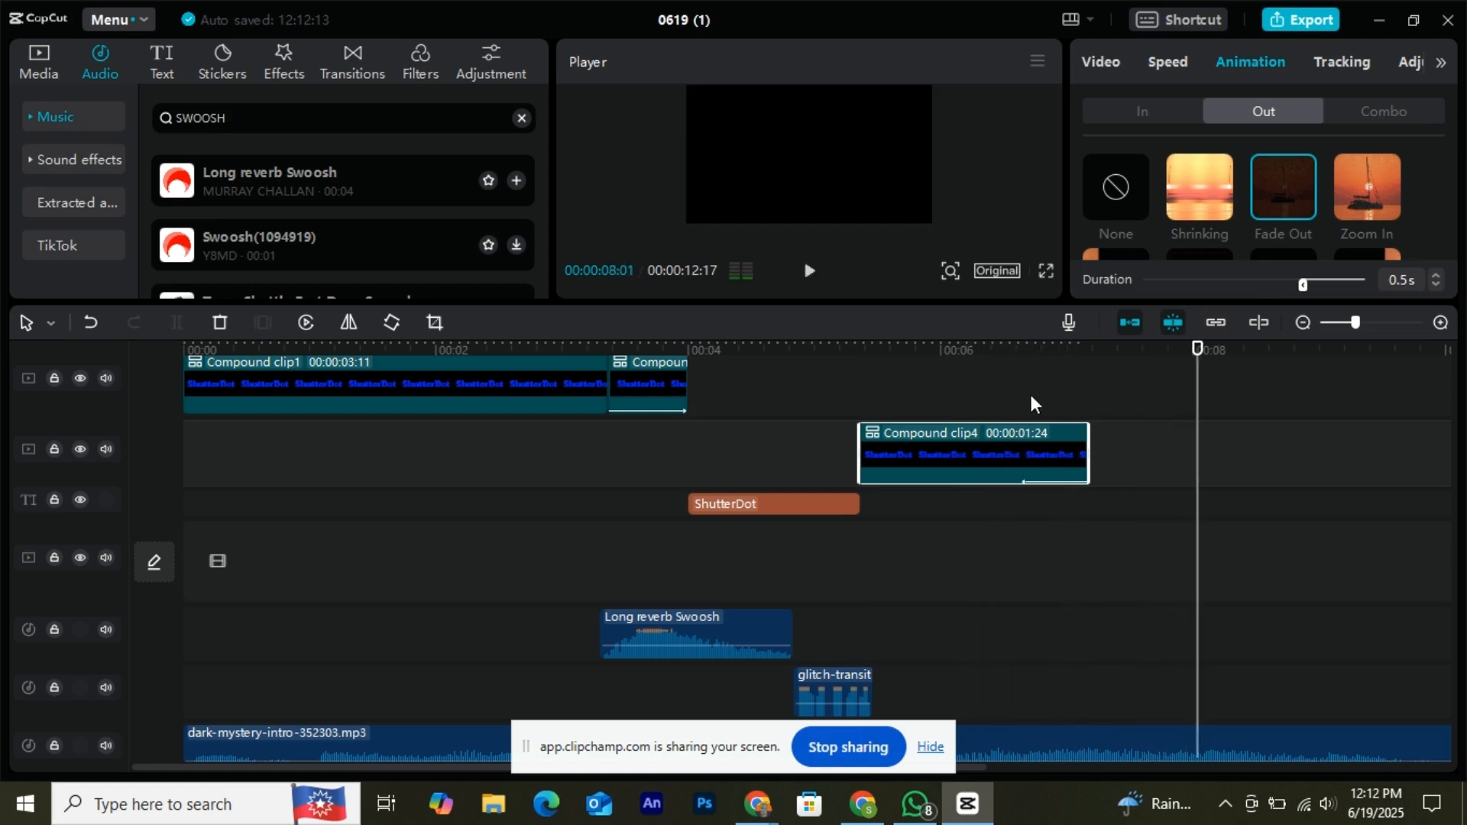
left_click_drag(1300, 286, 1283, 287)
left_click(810, 272)
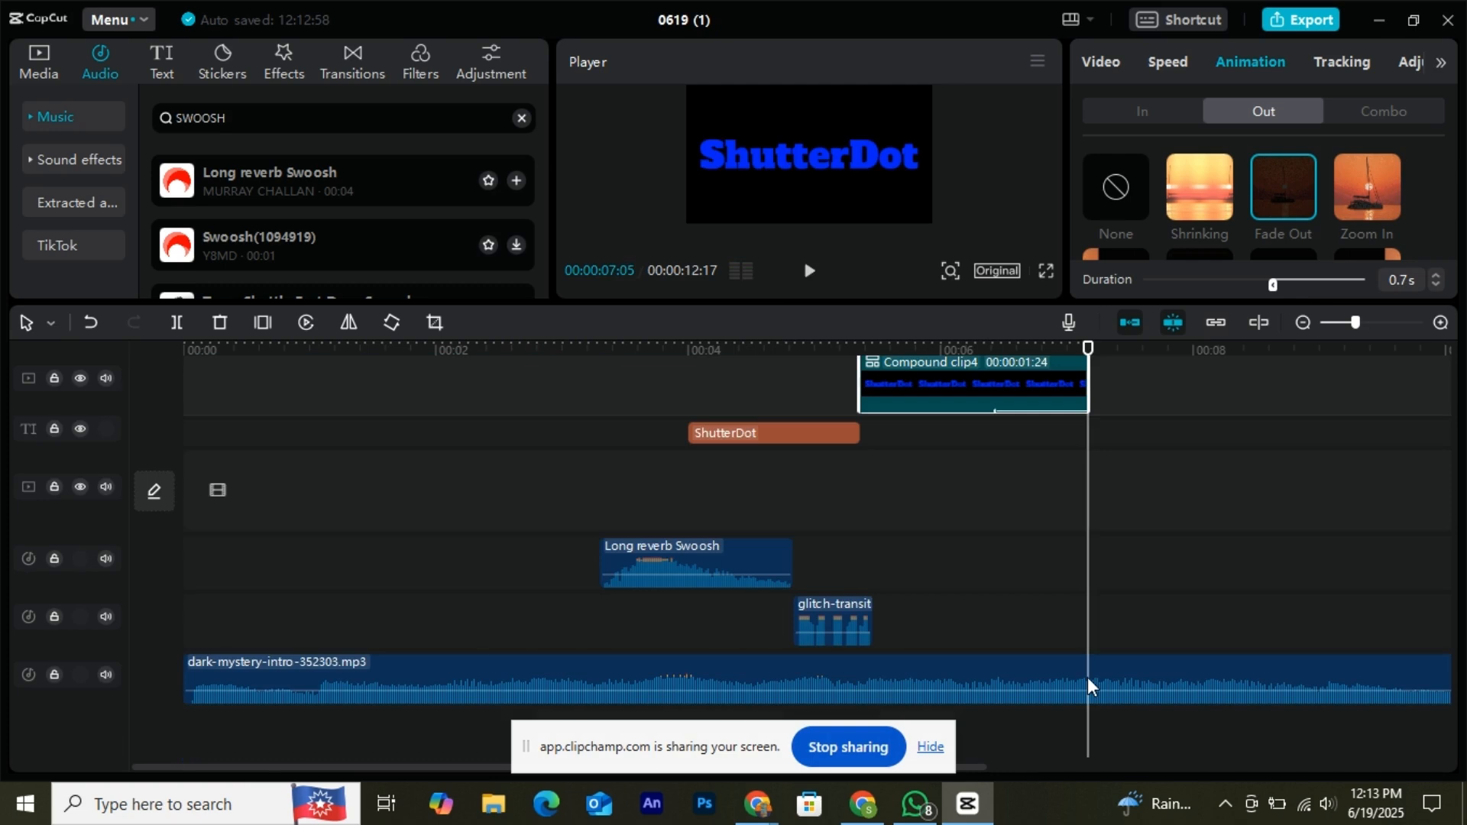
- Split the dark-mystery-intro audio at the end of the last compound clip, 00:00:07:05, and delete the part after it
key("b")
left_click(1089, 683)
key("a")
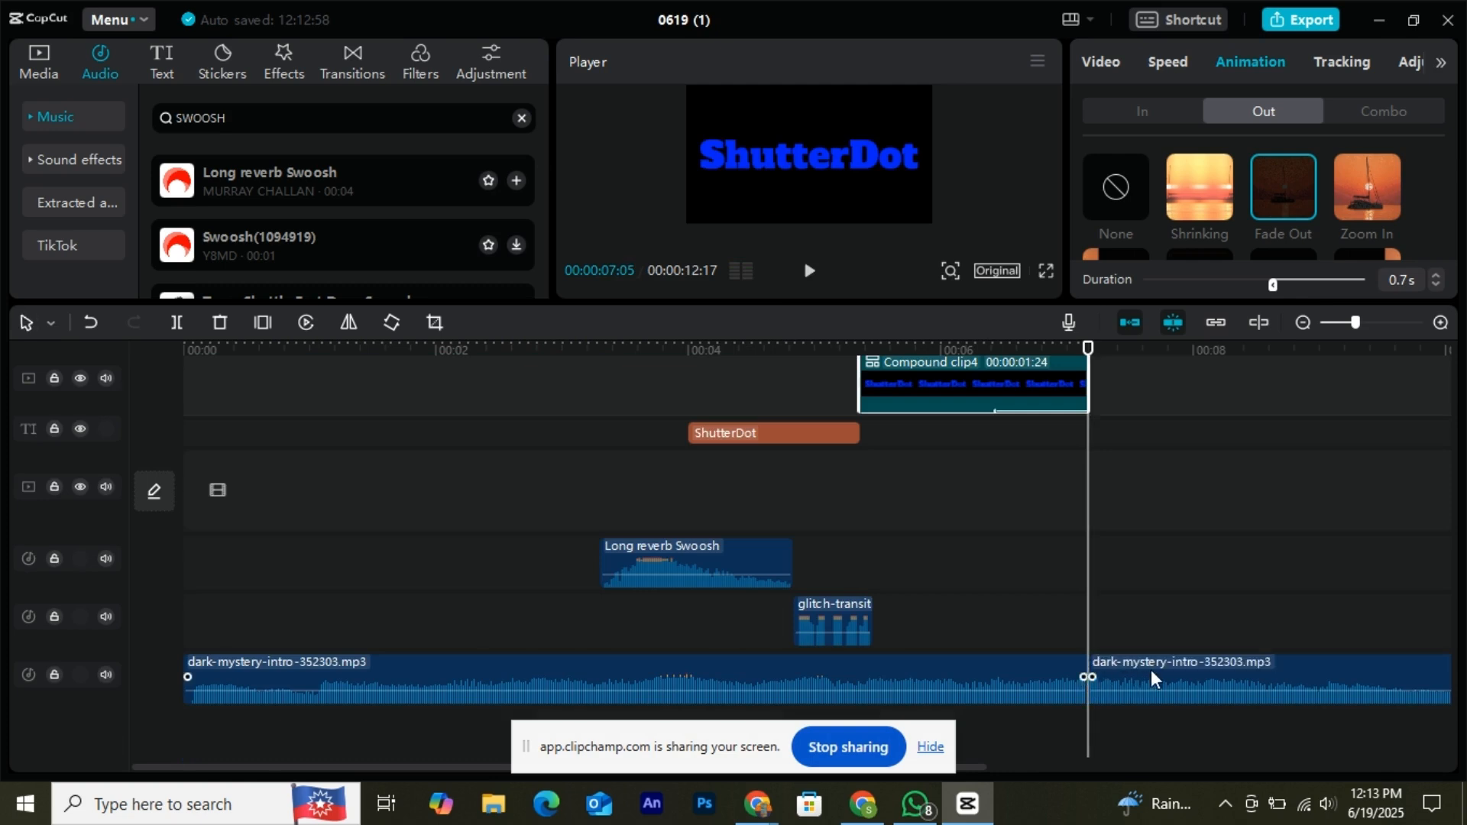
left_click(1154, 679)
key("Delete")
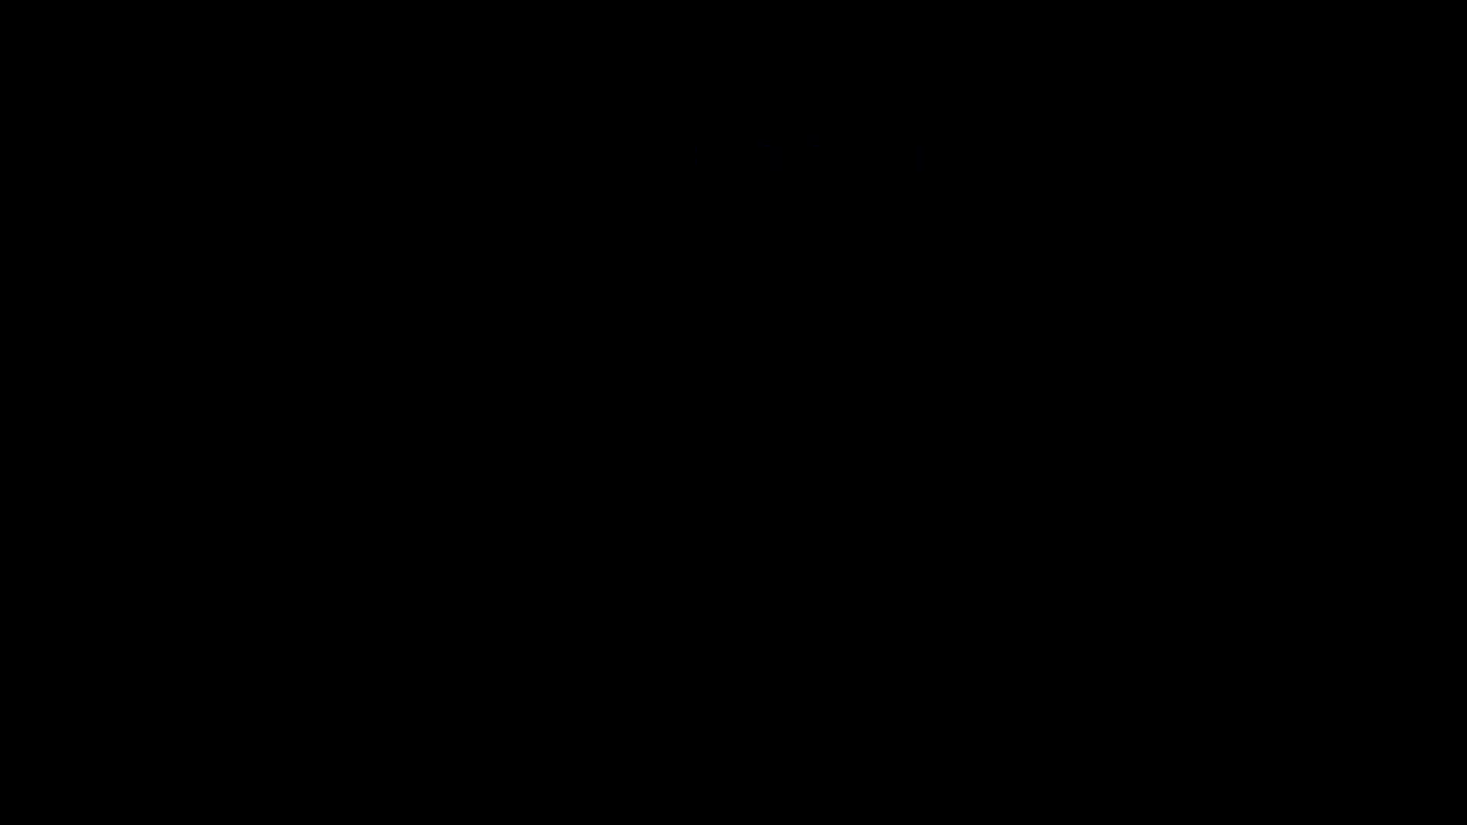